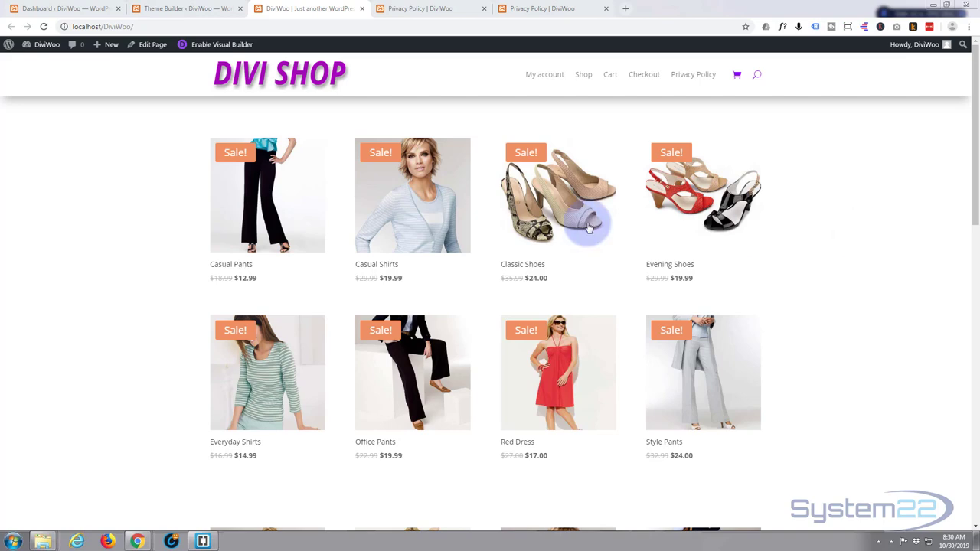
Step: Open the Divi Theme Builder in the site's admin area and review the existing templates
click(68, 9)
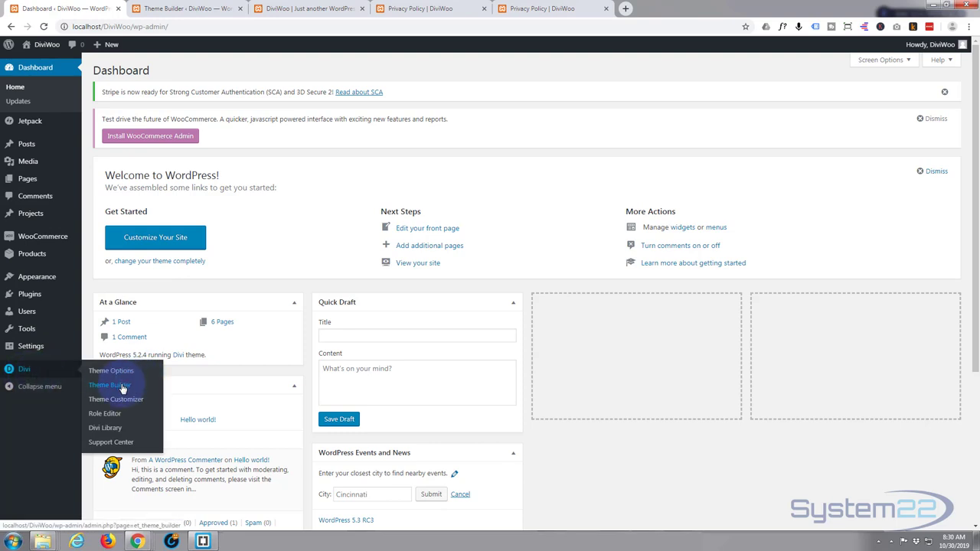
click(175, 10)
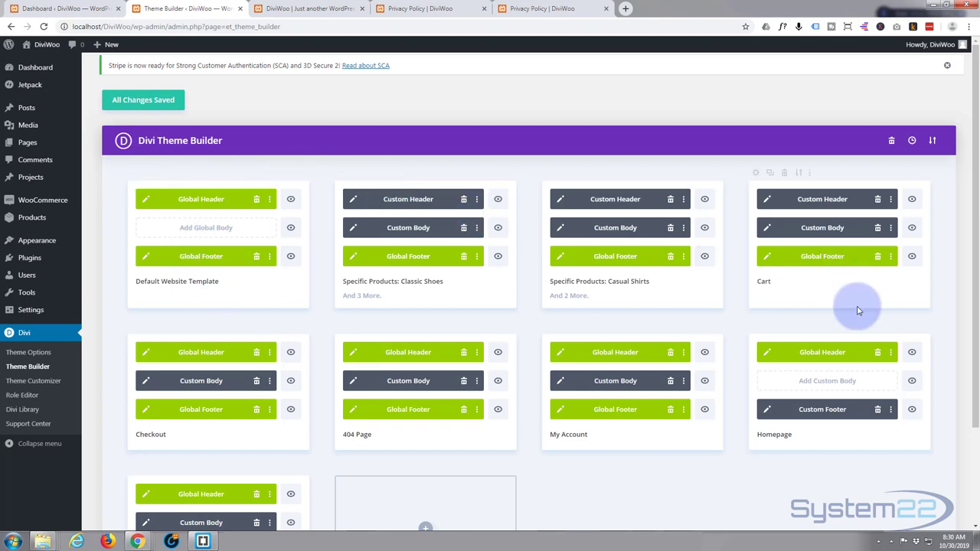
scroll(536, 454, down, 1)
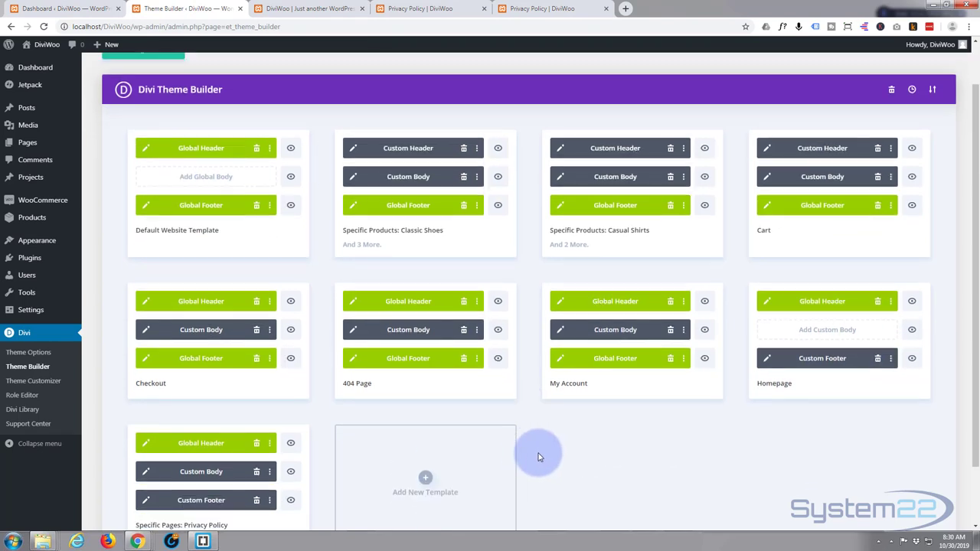
scroll(539, 456, down, 1)
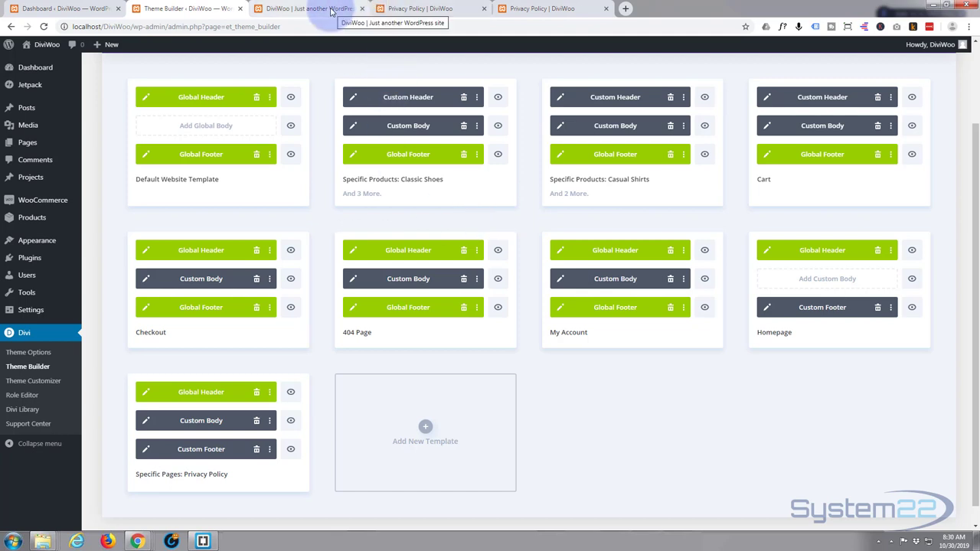
Step: Examine the default-styled Privacy Policy page from its heading down to the footer
click(406, 9)
click(540, 9)
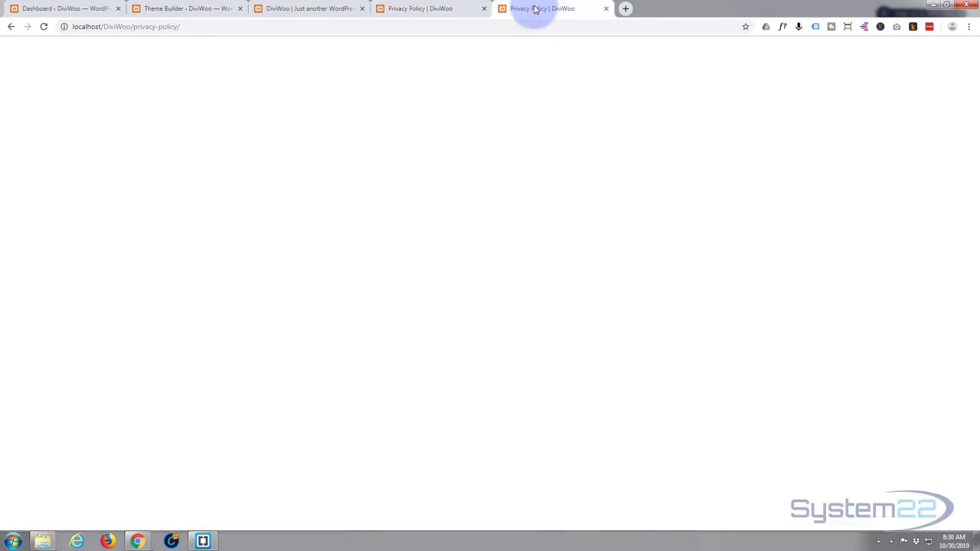
scroll(108, 278, down, 6)
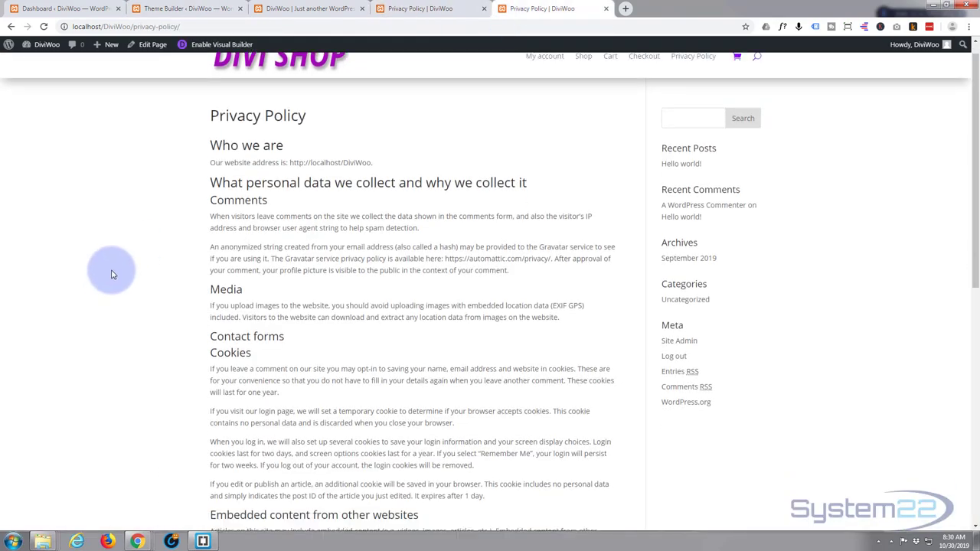
scroll(112, 274, down, 1)
scroll(111, 274, up, 8)
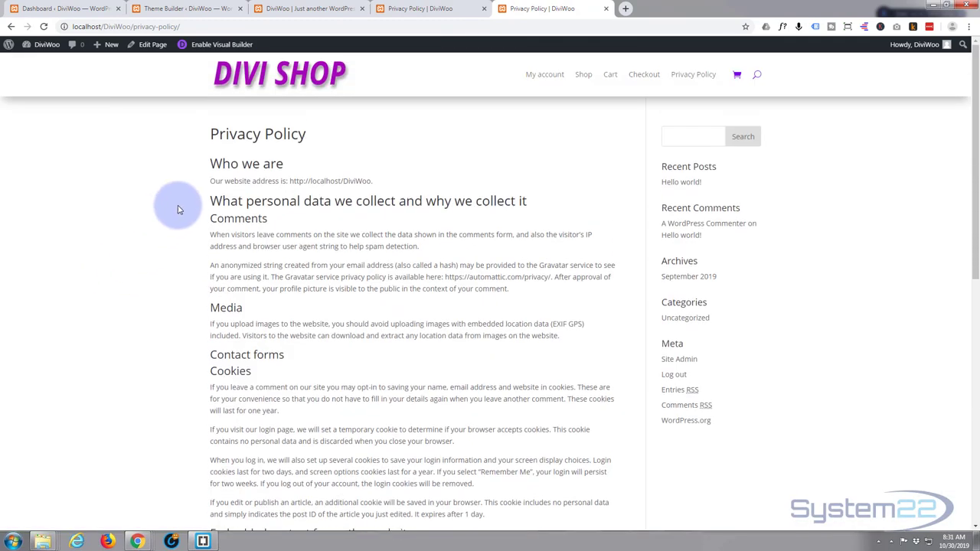
scroll(153, 272, down, 3)
scroll(154, 273, down, 6)
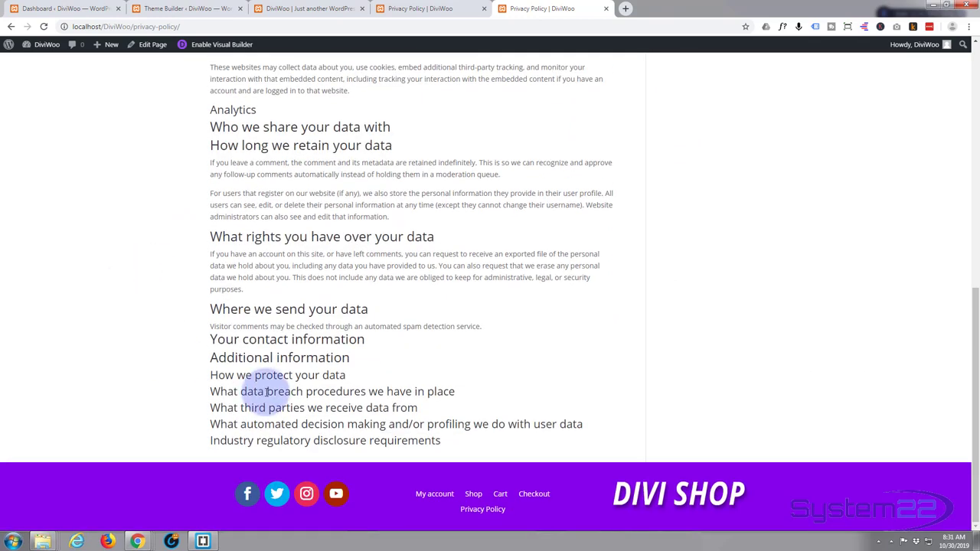
scroll(241, 391, up, 8)
scroll(242, 391, up, 1)
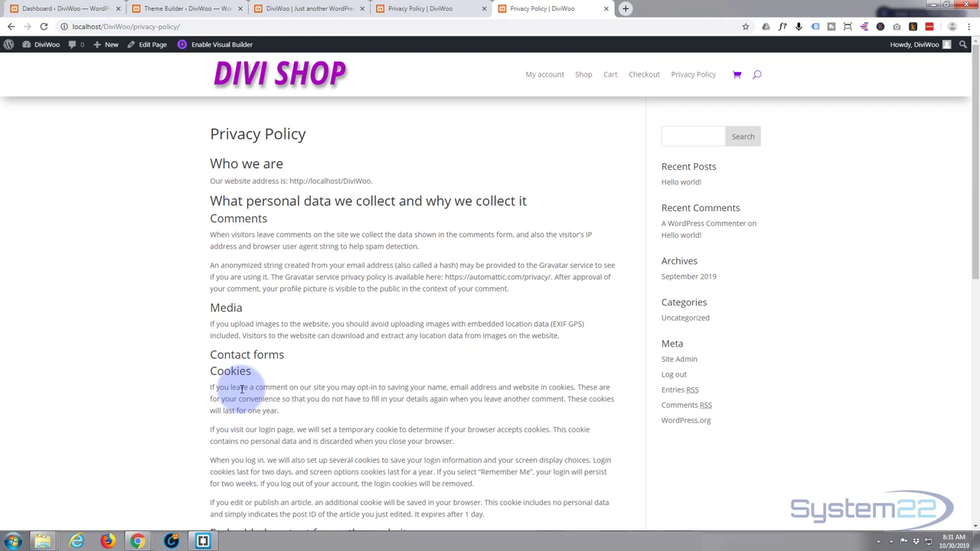
Step: Examine the custom-designed Privacy Policy page, including its background, subscription form, product grid and footer
click(419, 9)
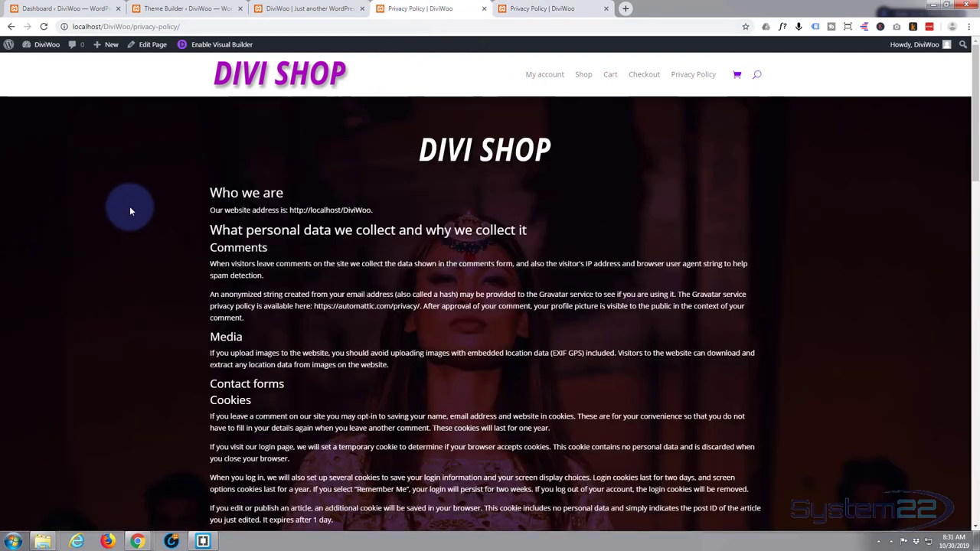
scroll(131, 205, down, 3)
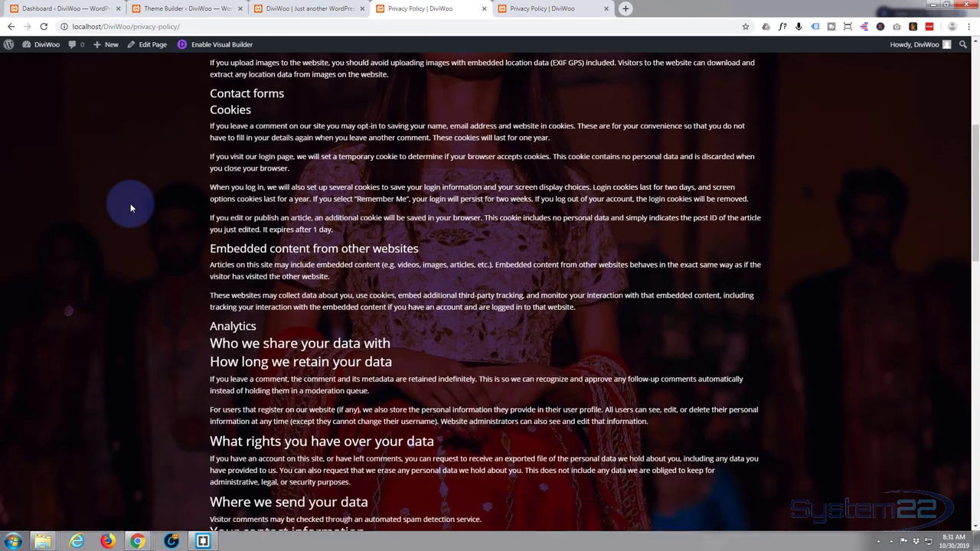
scroll(130, 205, down, 6)
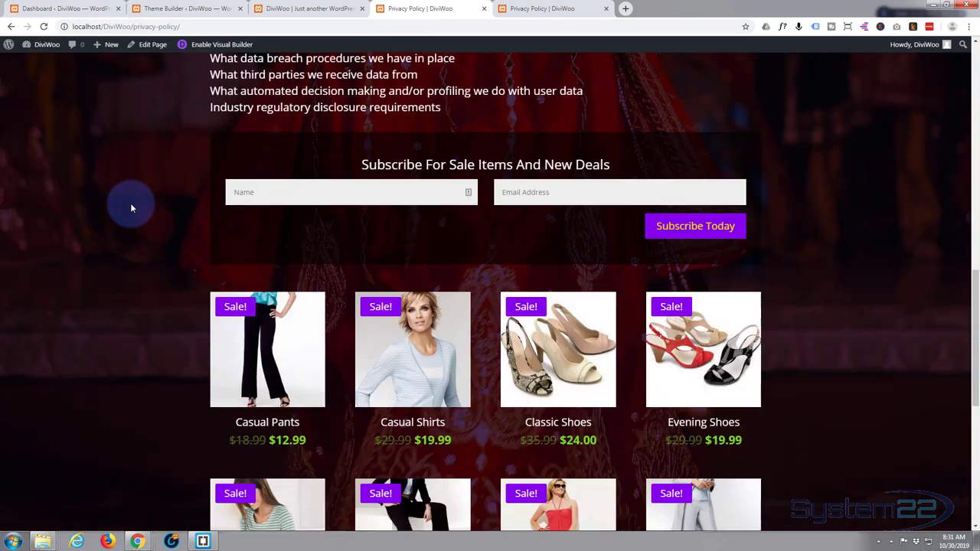
scroll(130, 203, down, 4)
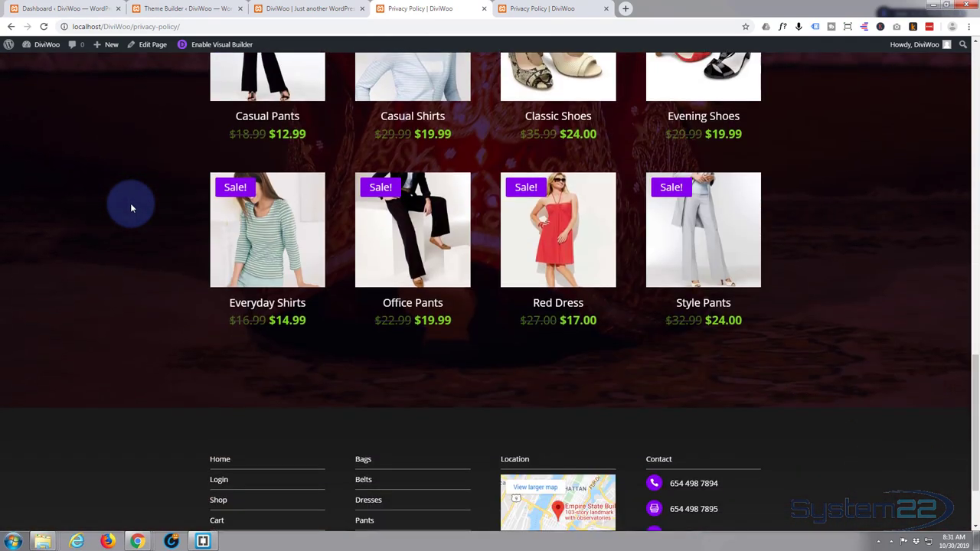
scroll(131, 206, down, 2)
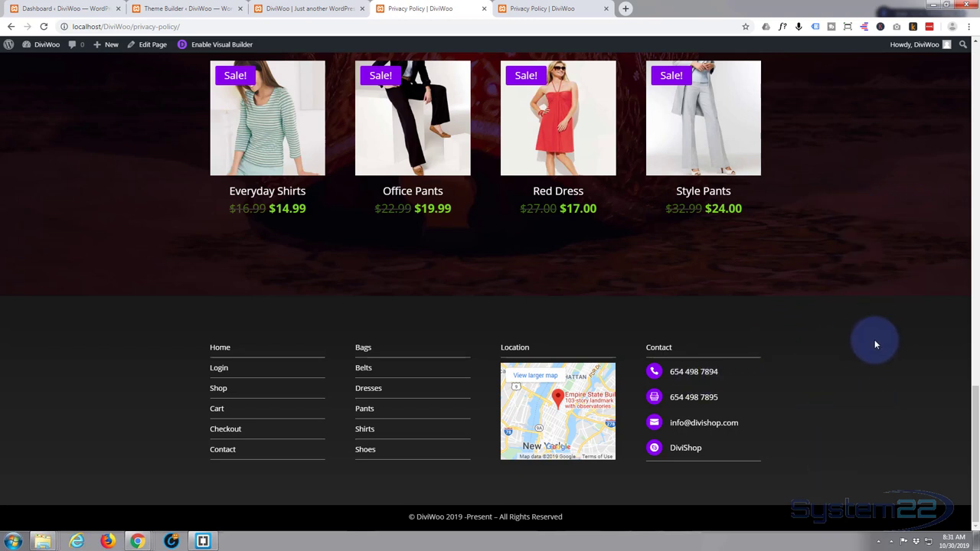
scroll(838, 322, up, 7)
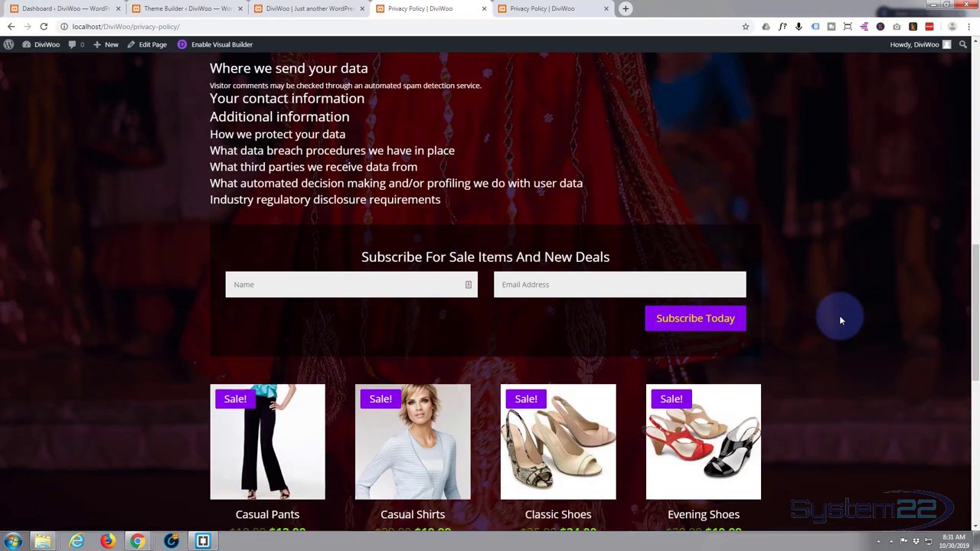
scroll(840, 320, up, 10)
scroll(839, 320, up, 1)
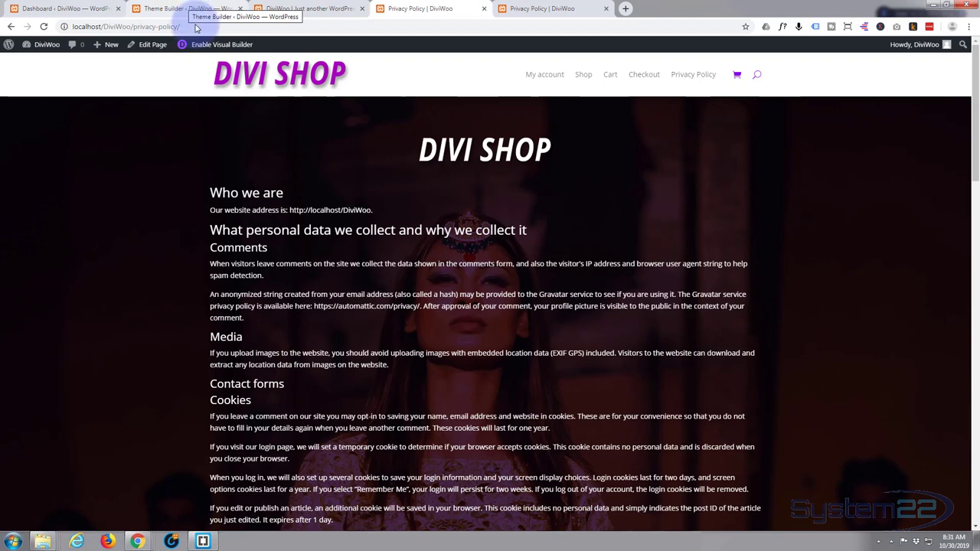
Step: Delete the existing Privacy Policy template in the Theme Builder and create a new template assigned to the specific page Privacy Policy
click(178, 8)
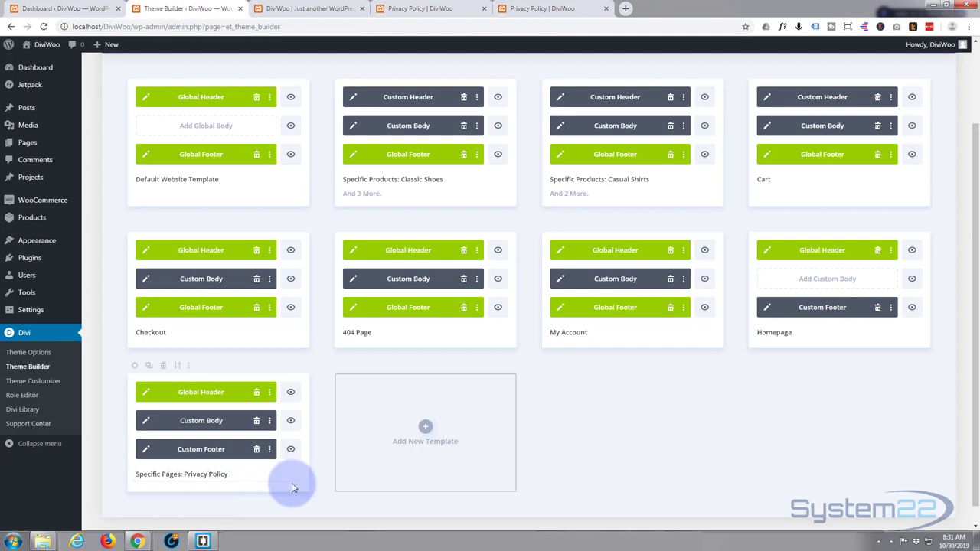
click(165, 366)
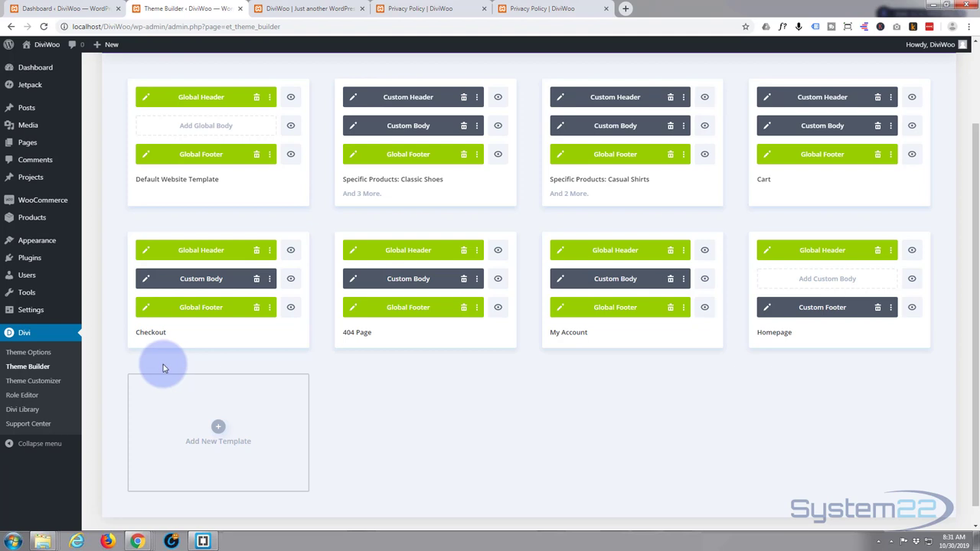
click(220, 428)
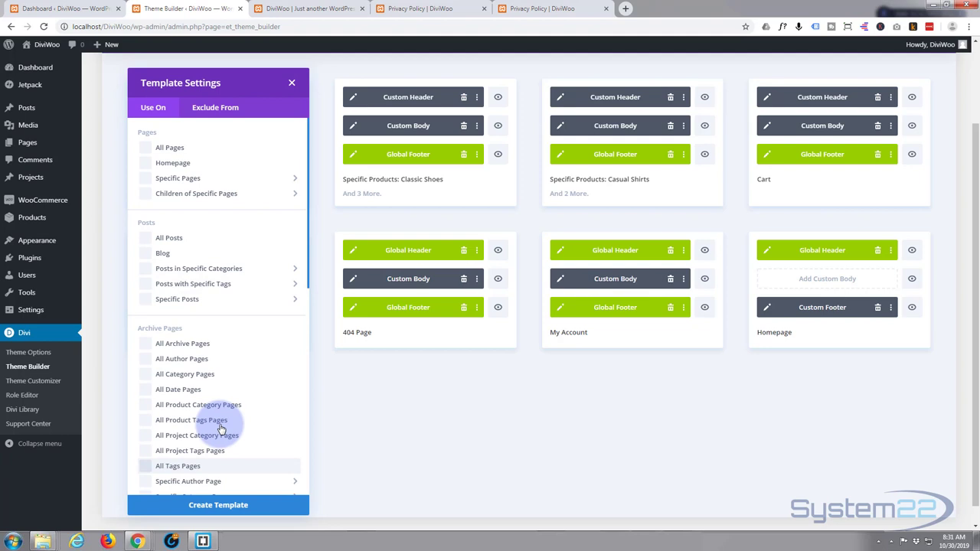
mouse_move(168, 184)
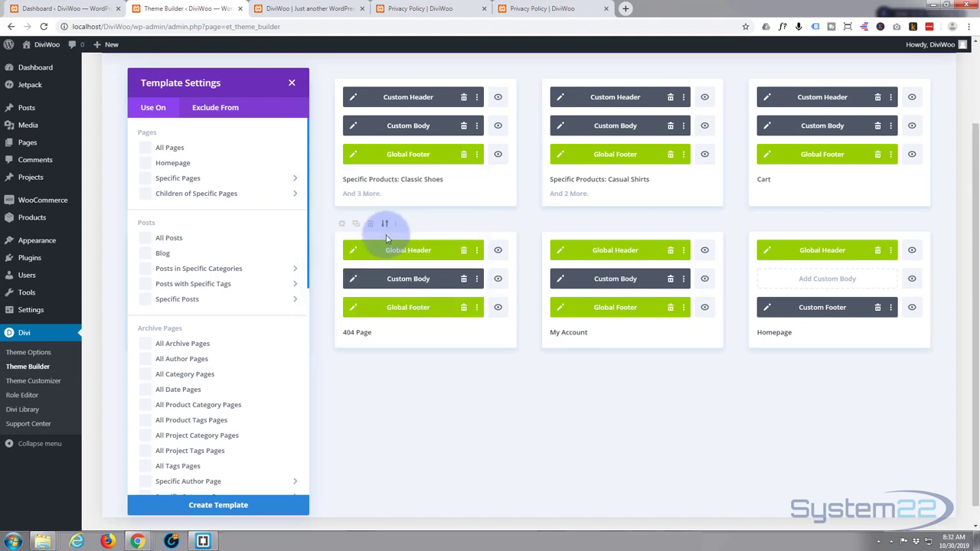
mouse_move(234, 184)
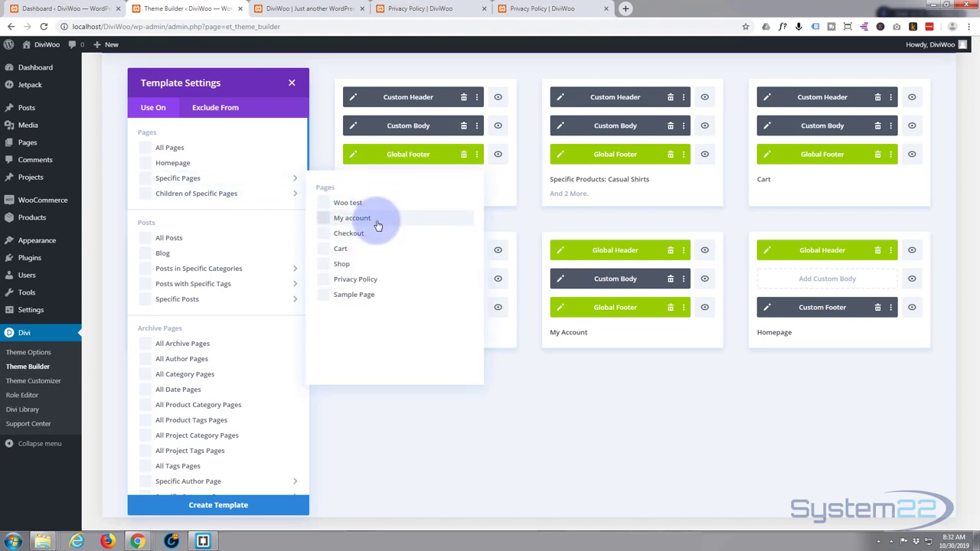
click(323, 280)
click(214, 507)
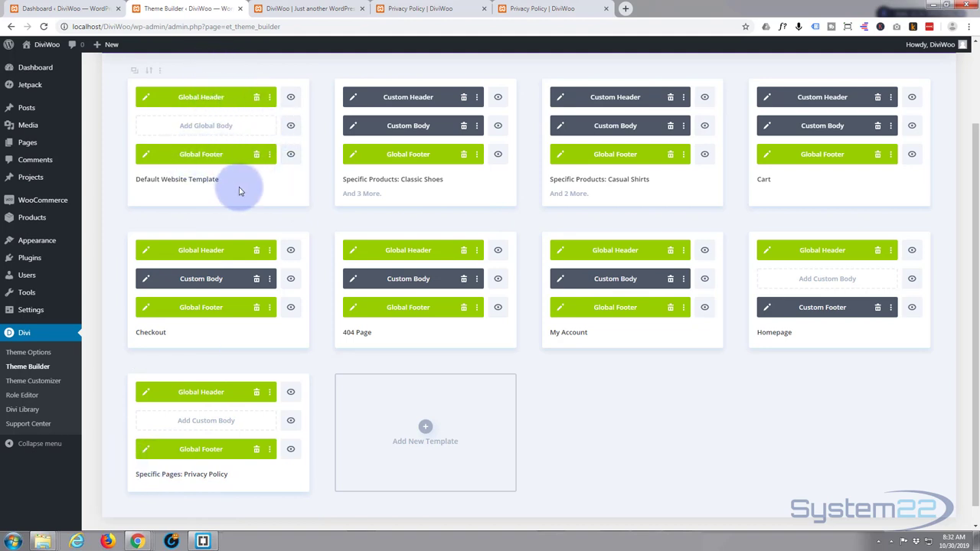
Step: Replace the global footer in the Privacy Policy template with a copy of the Homepage template's custom footer
scroll(244, 422, down, 1)
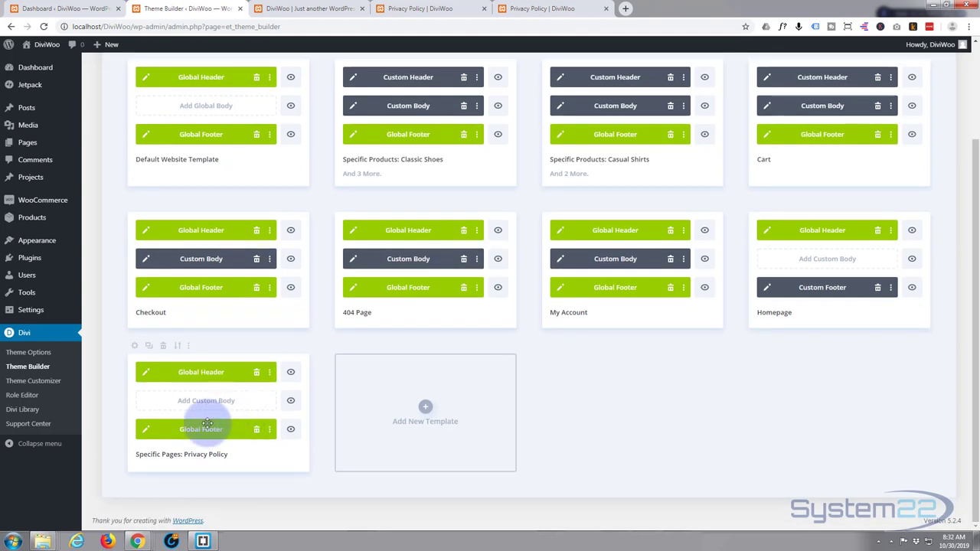
click(257, 429)
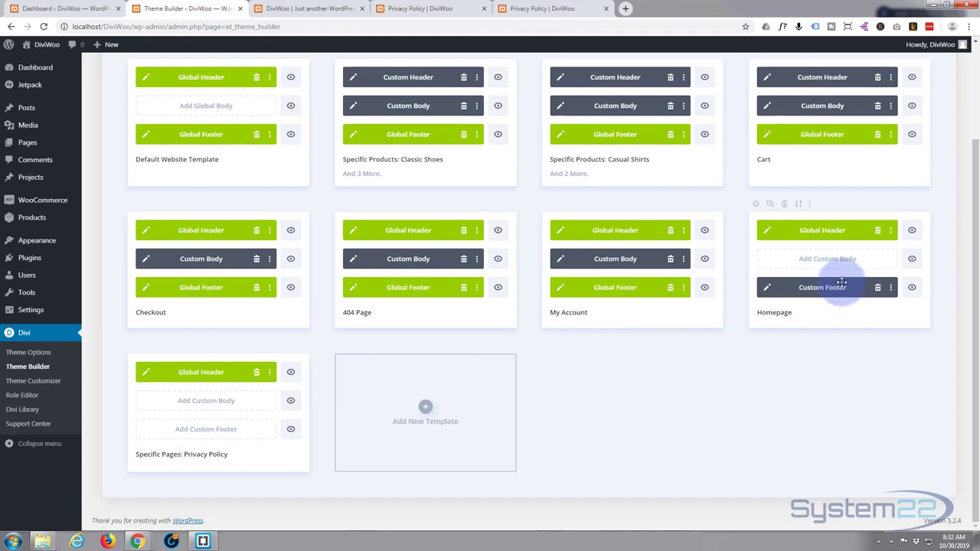
drag(845, 284, 212, 438)
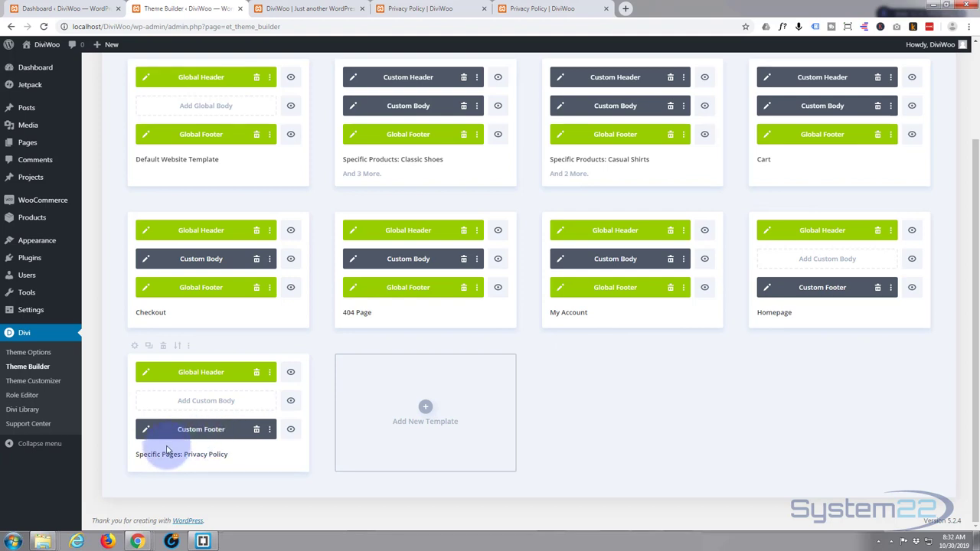
Step: Start a custom body for the Privacy Policy template from scratch and insert a single-column row
click(185, 403)
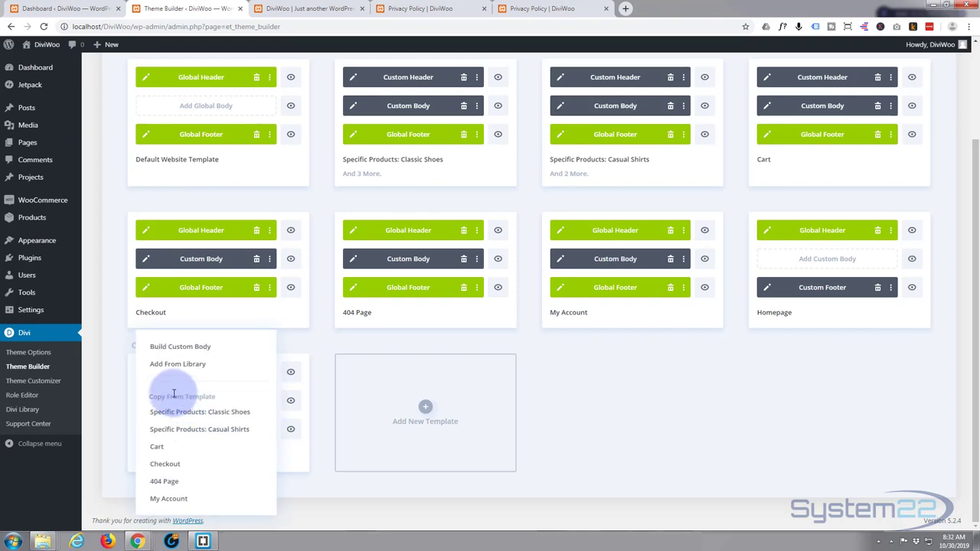
click(193, 350)
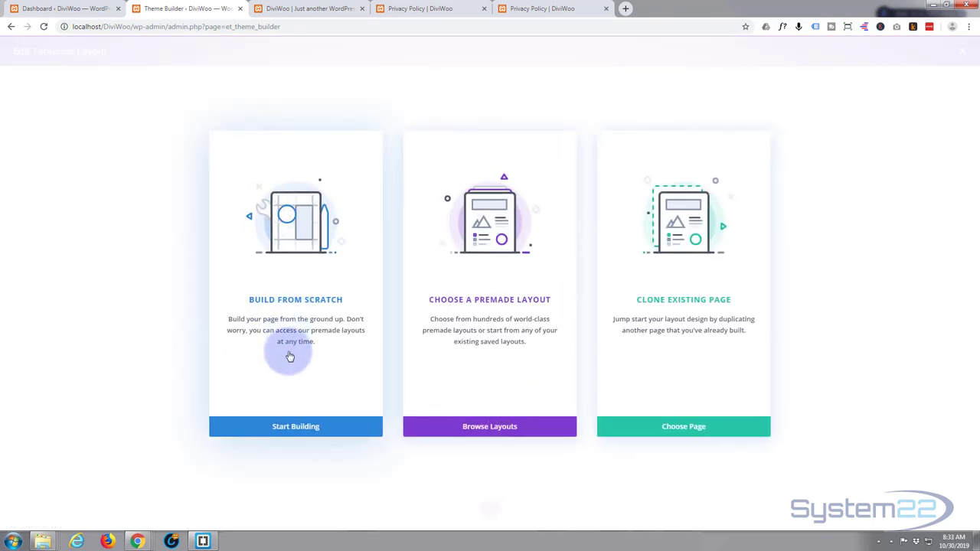
click(297, 431)
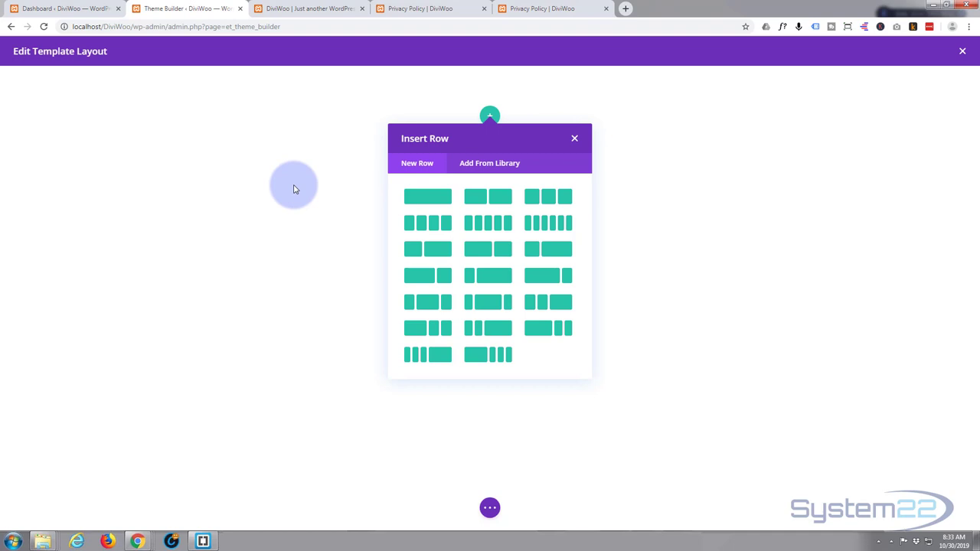
click(433, 199)
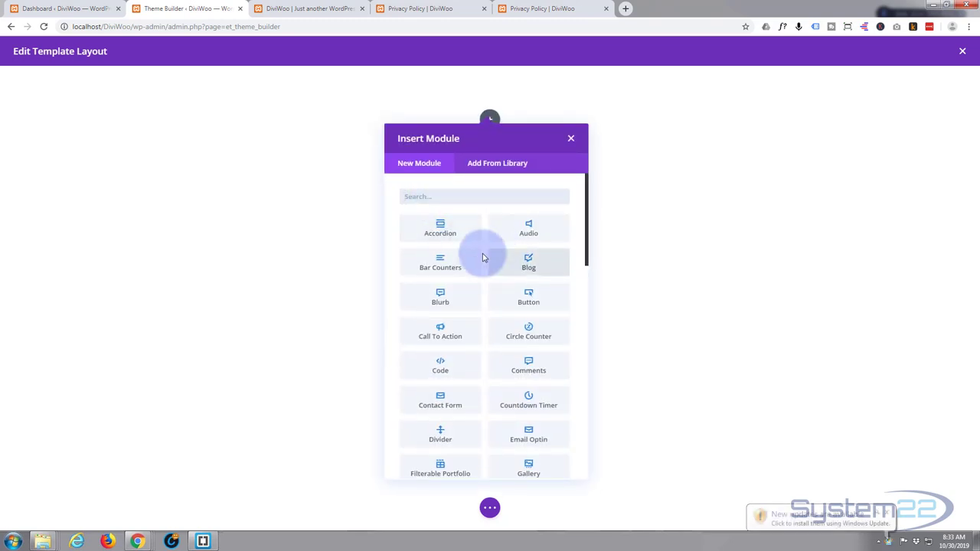
Step: Add an Image module to the row and set its image to the white Divi Shop logo, logo-w.png
scroll(437, 273, down, 1)
scroll(437, 273, down, 2)
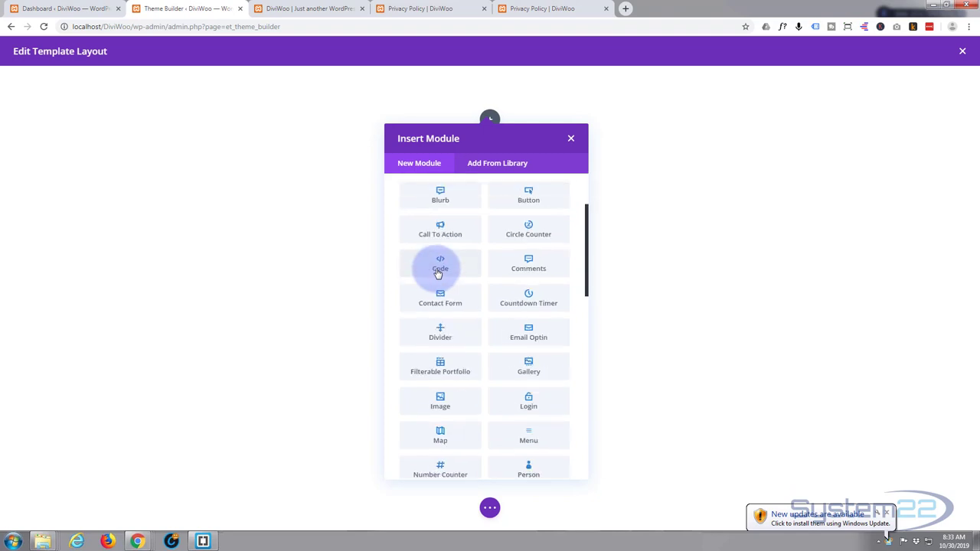
scroll(437, 273, down, 1)
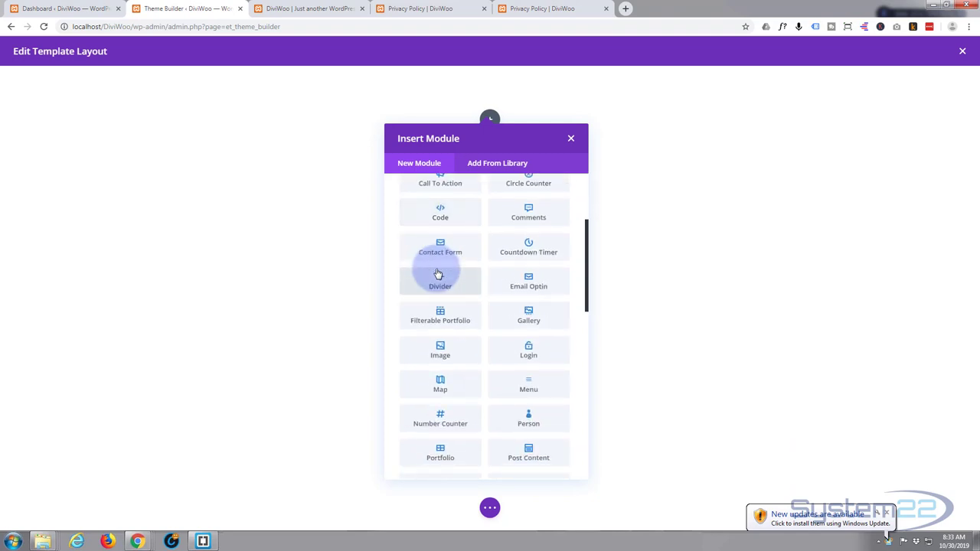
scroll(437, 273, down, 1)
click(440, 301)
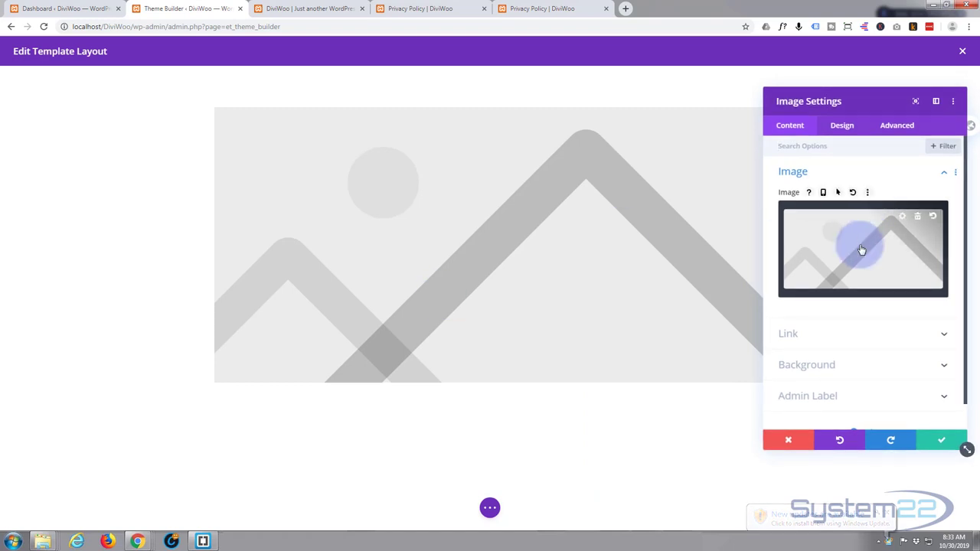
click(861, 251)
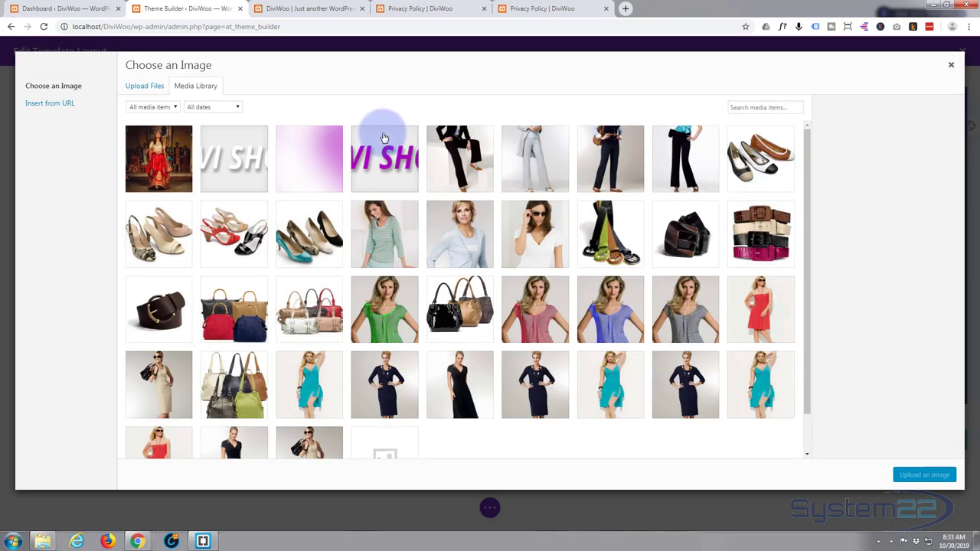
click(247, 165)
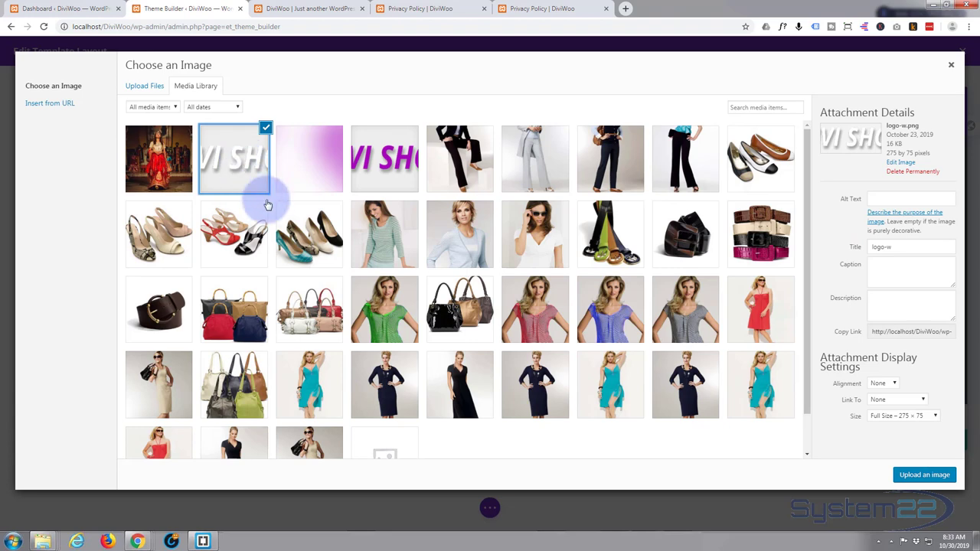
click(924, 476)
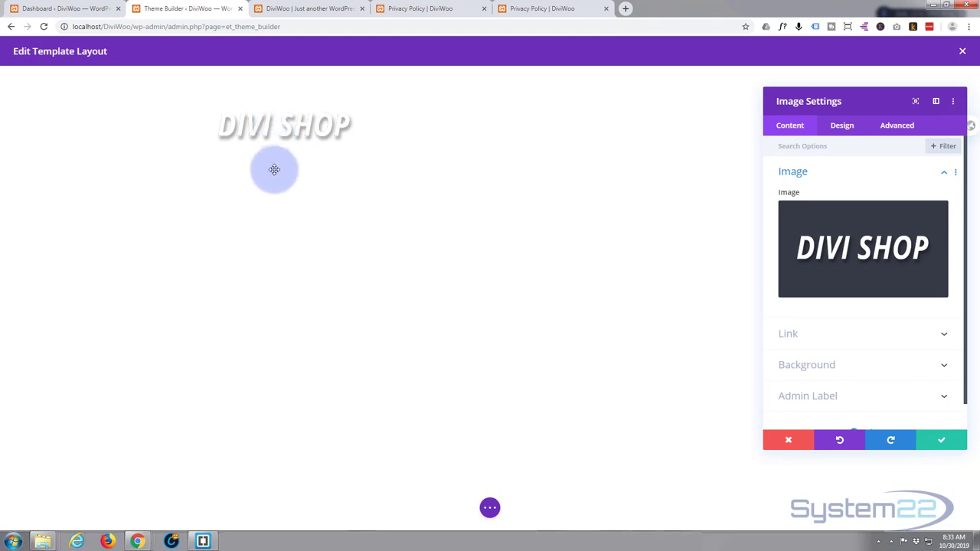
Step: Center the Divi Shop logo image within its row and save the module settings
click(846, 132)
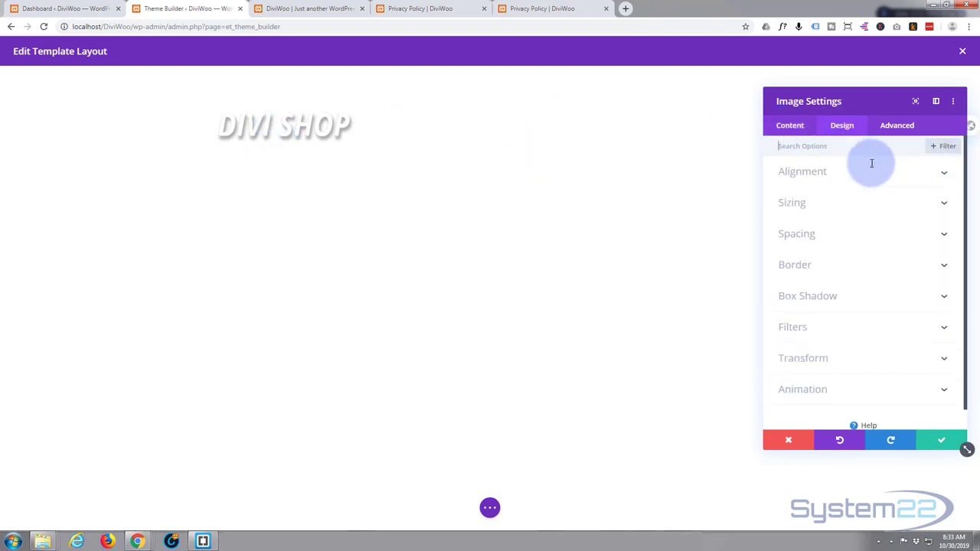
click(873, 179)
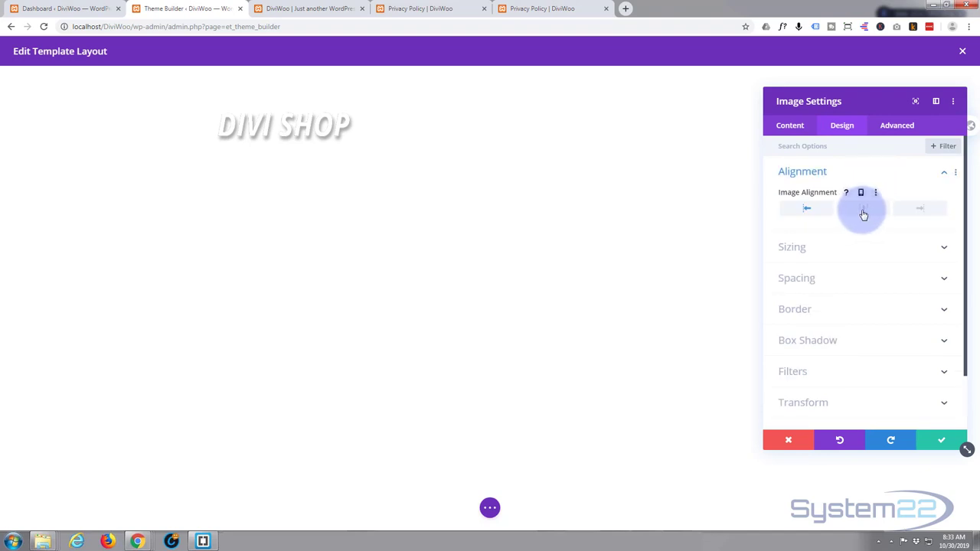
click(863, 211)
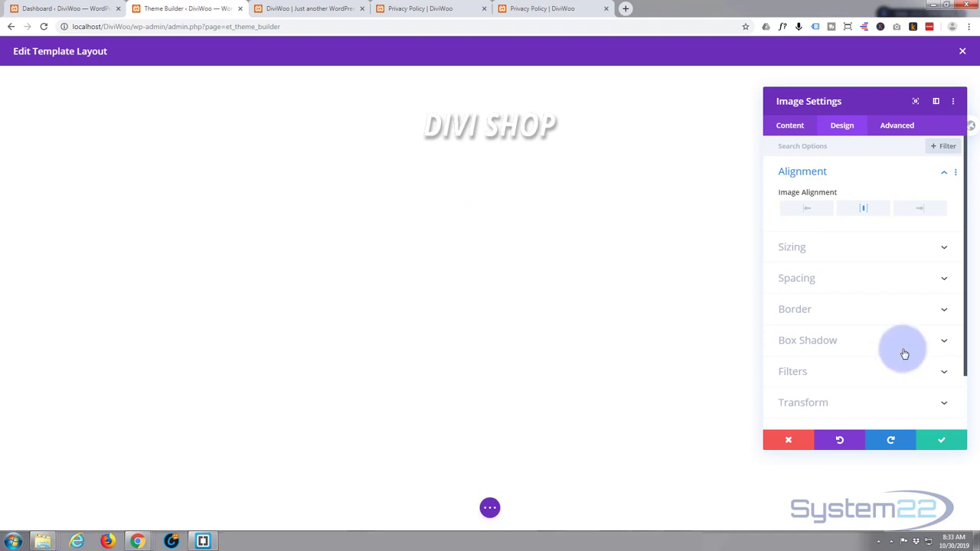
click(945, 442)
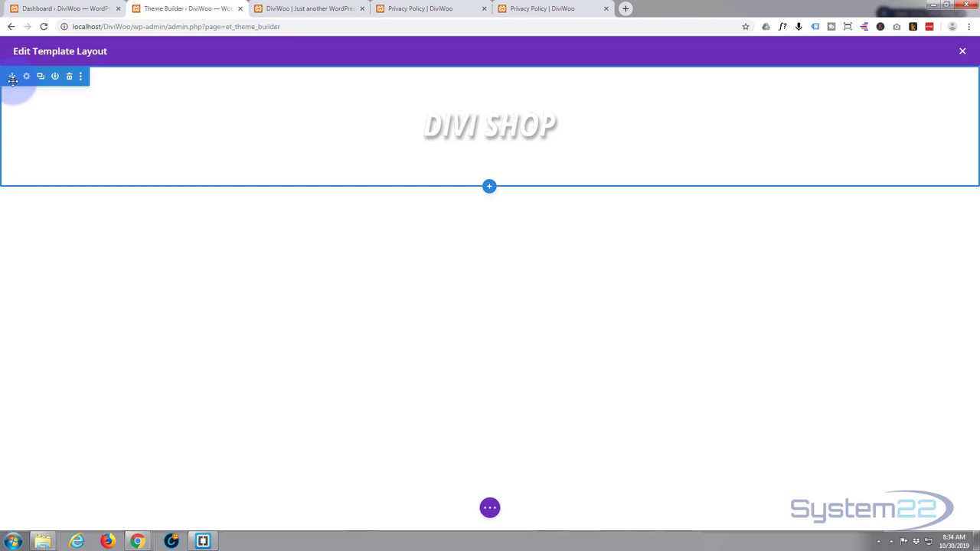
Step: Set the section's background image to the red-dress photo naganath-chiluveru-UzI-KYPAH44-unsplash.jpg from the media library
mouse_move(264, 106)
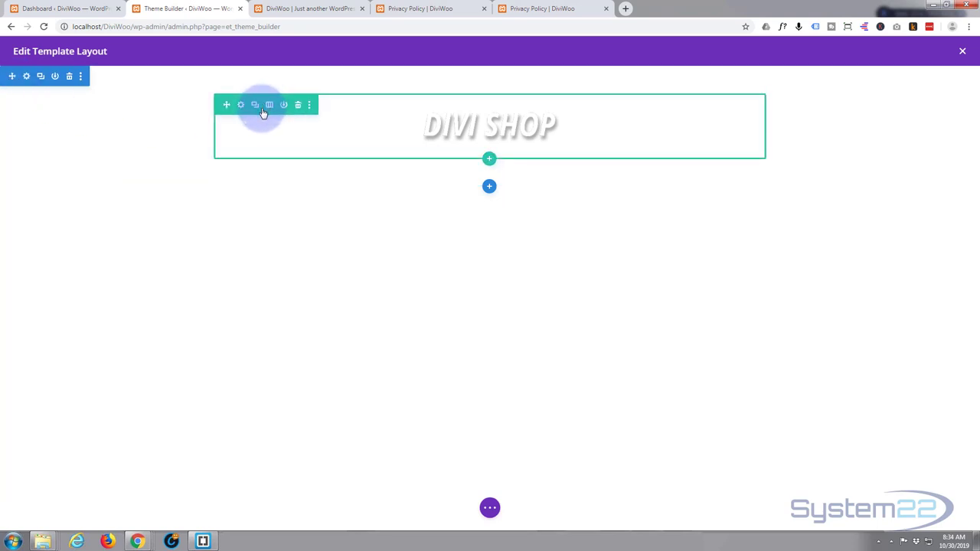
mouse_move(487, 126)
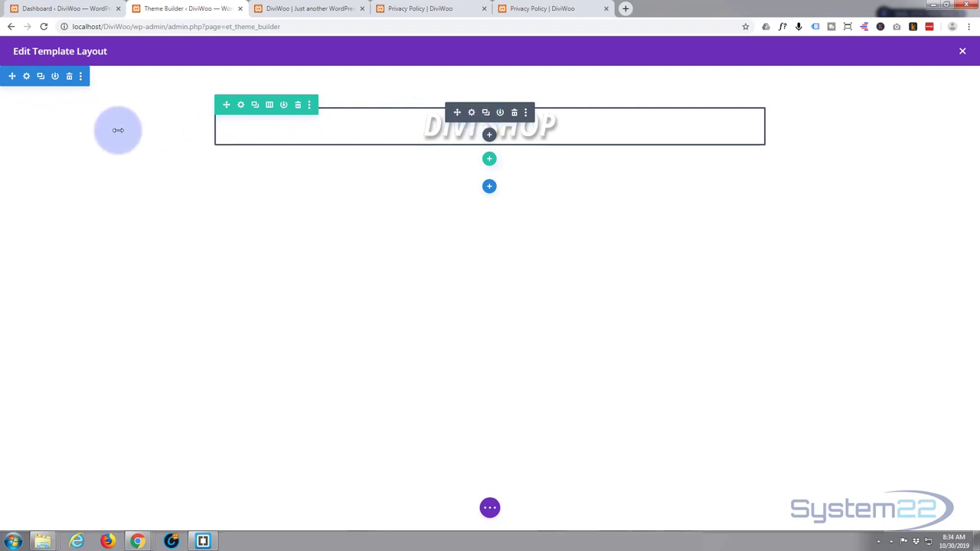
click(27, 77)
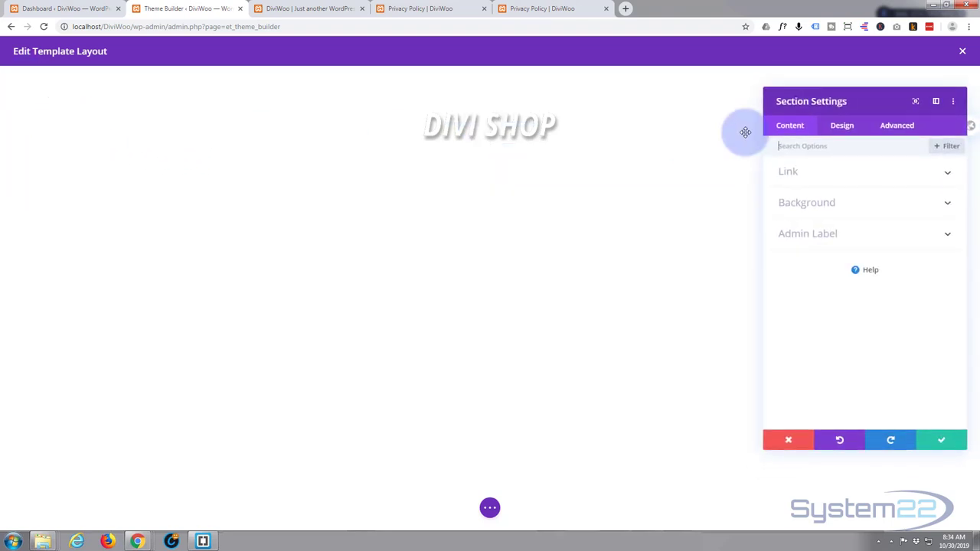
click(871, 204)
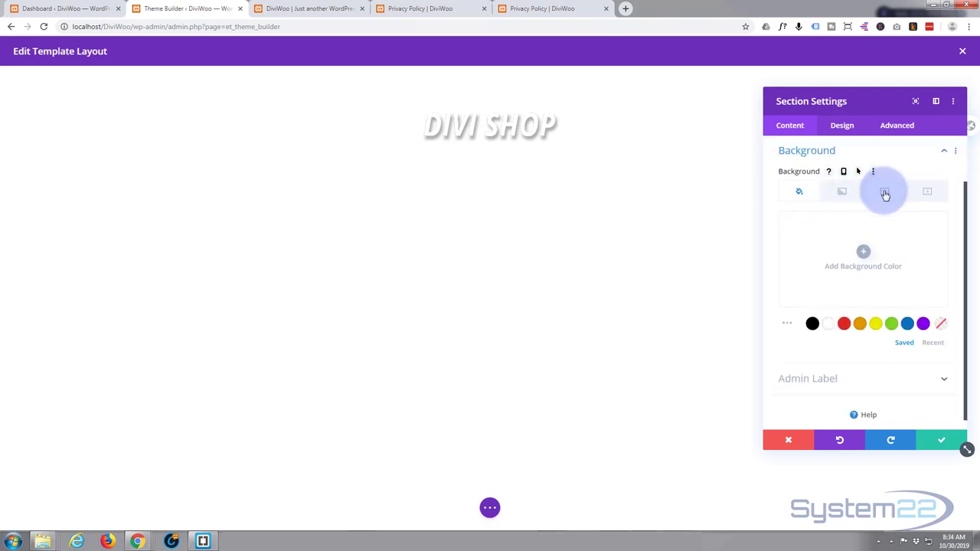
click(885, 193)
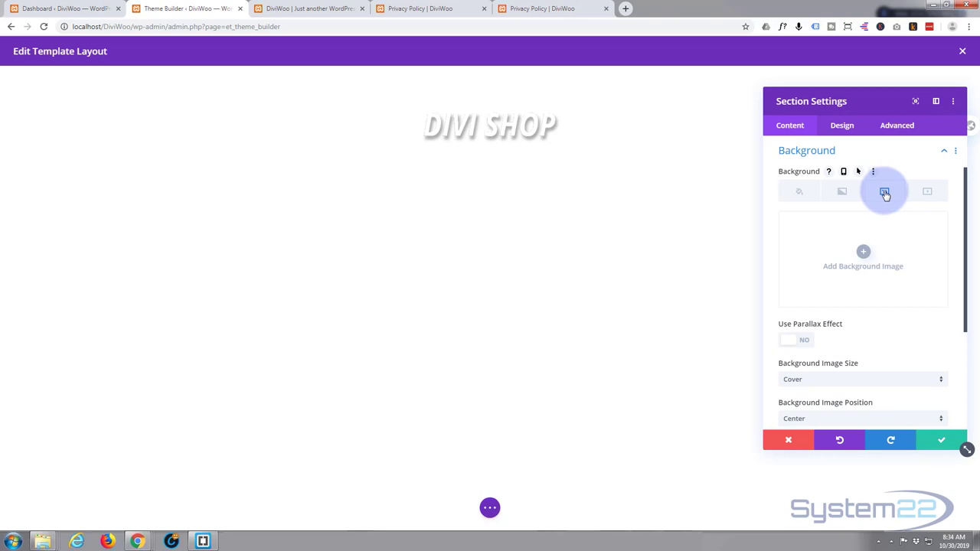
click(862, 254)
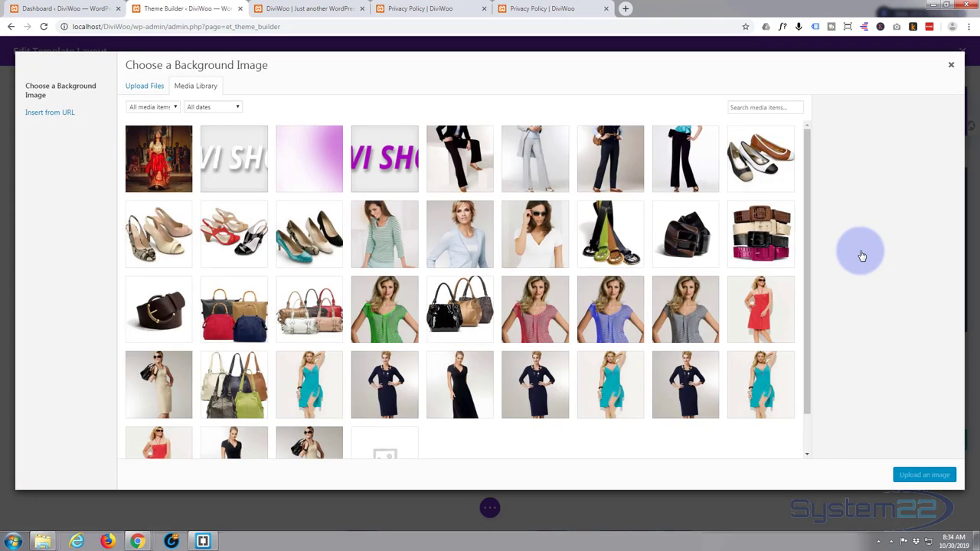
click(162, 164)
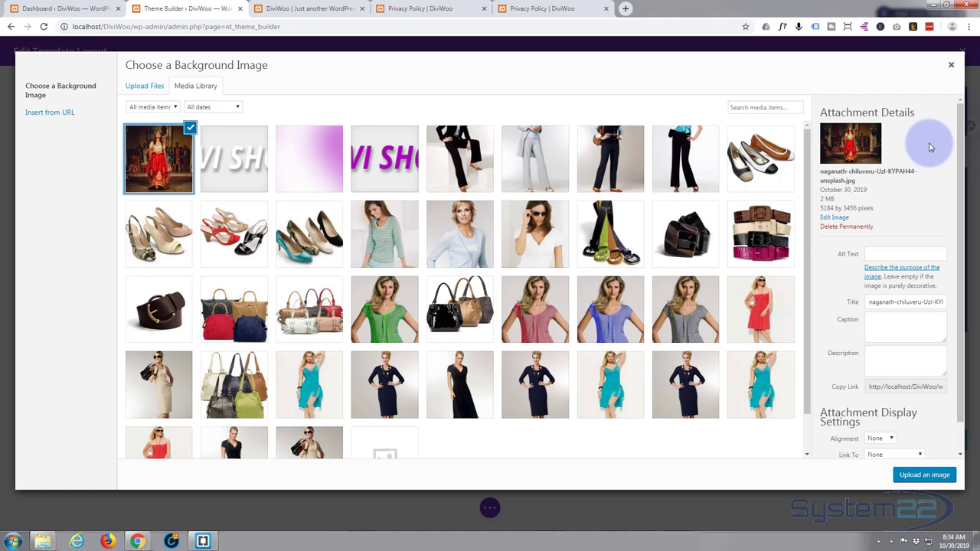
click(925, 476)
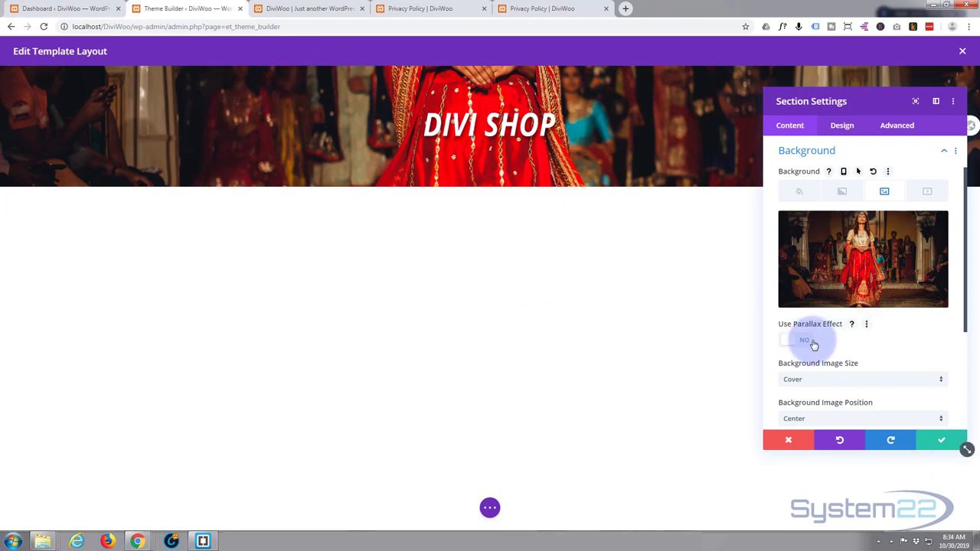
Step: Give the section a background color based on the saved purple swatch #8300e9, darkened to #17002b
scroll(890, 335, down, 2)
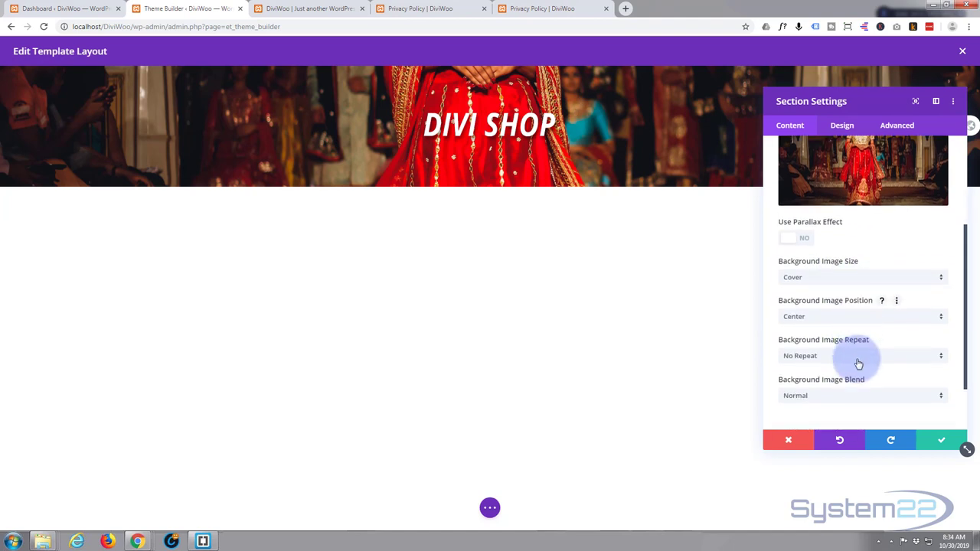
scroll(854, 361, down, 2)
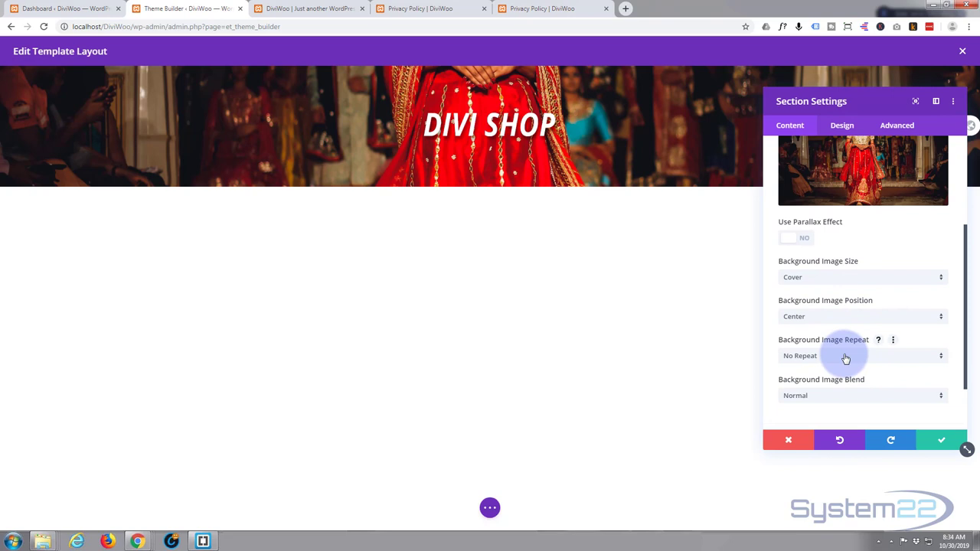
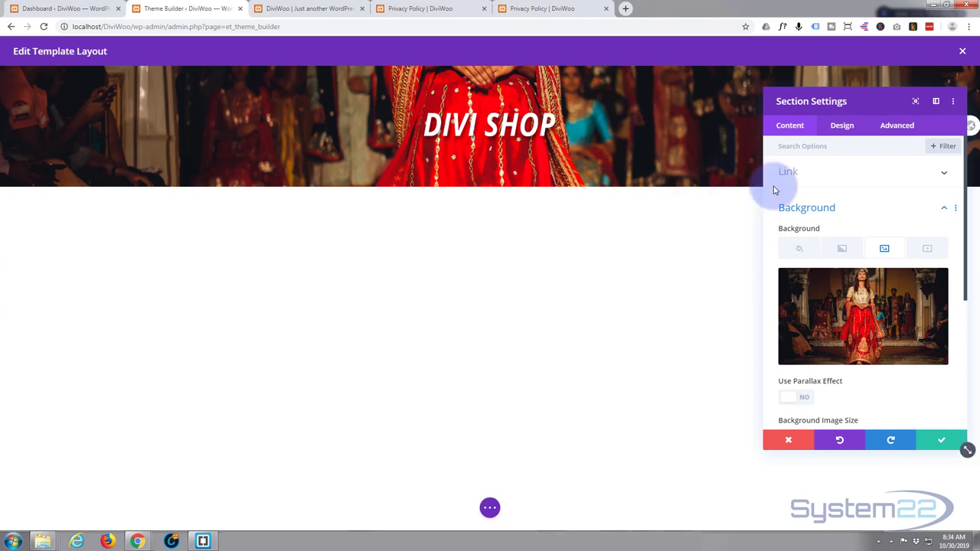
click(799, 249)
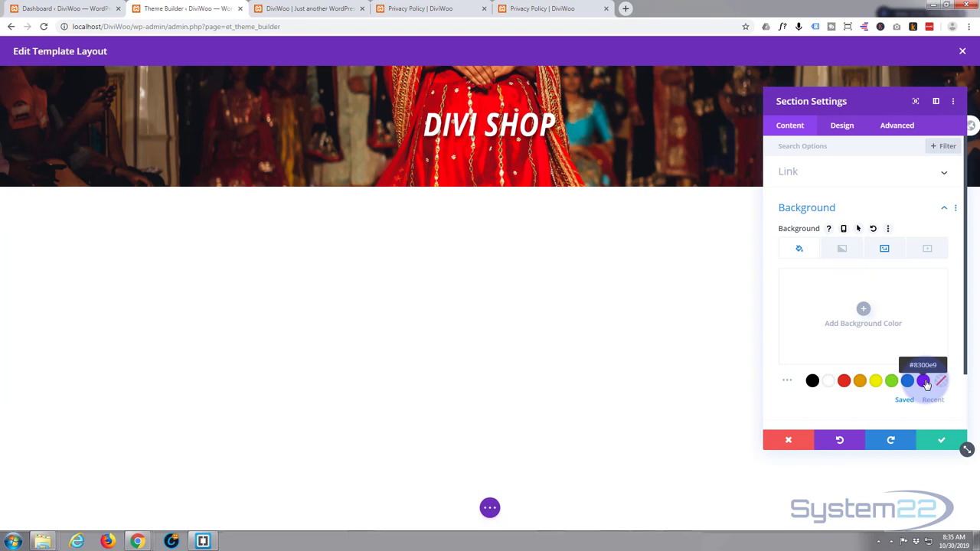
click(925, 381)
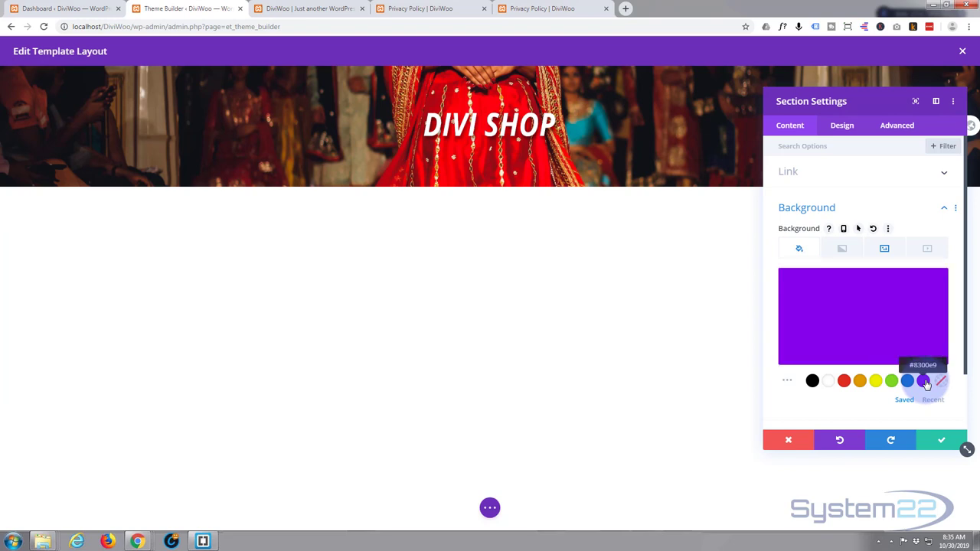
click(875, 318)
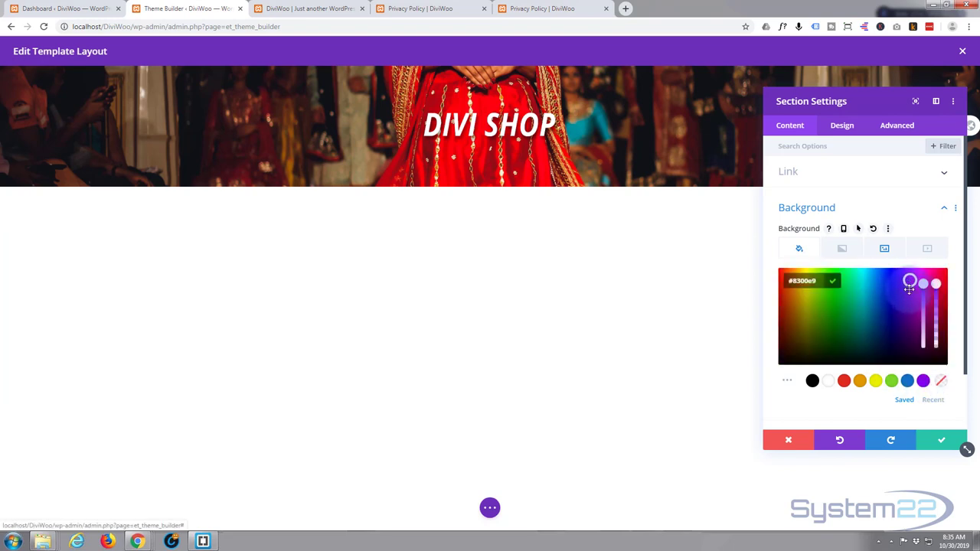
drag(908, 282, 909, 353)
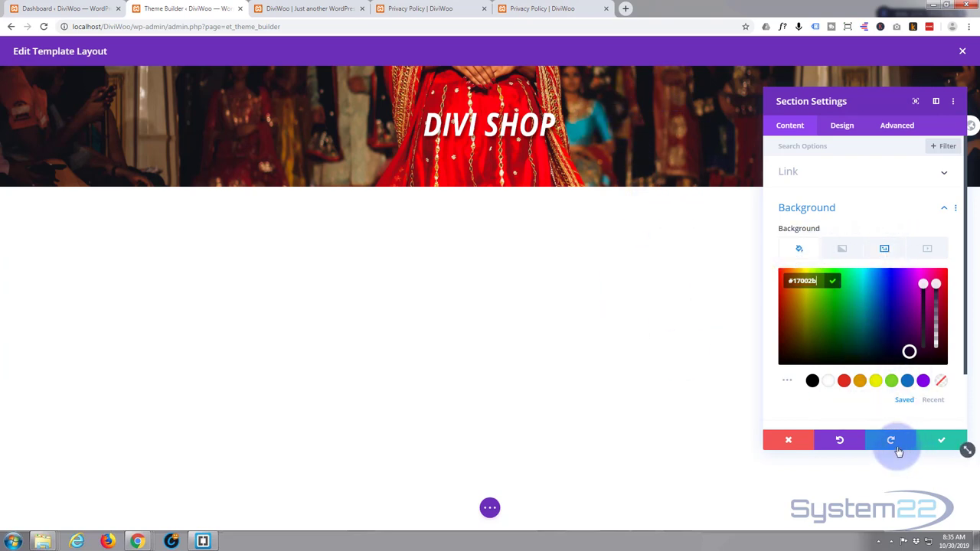
Step: Set the section's background image blend to Multiply
scroll(877, 245, down, 2)
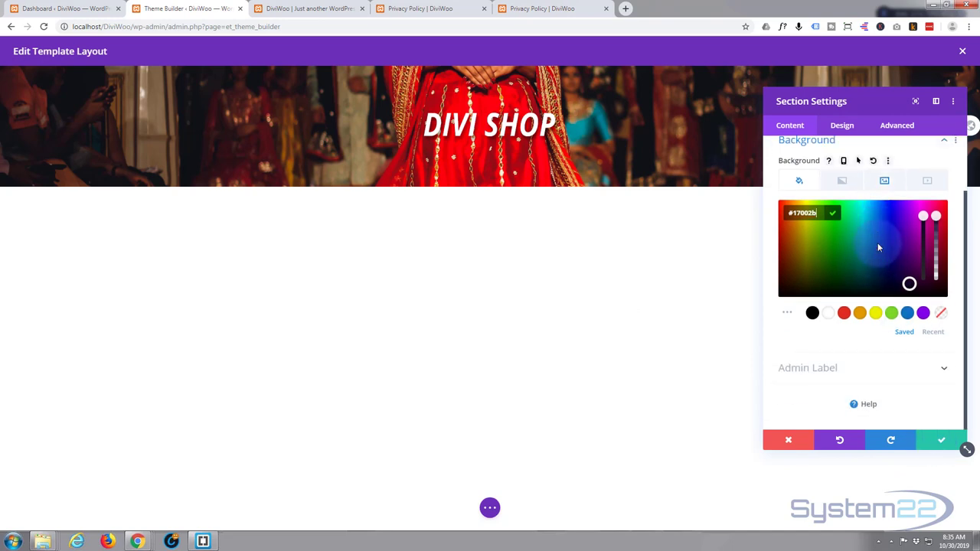
click(885, 181)
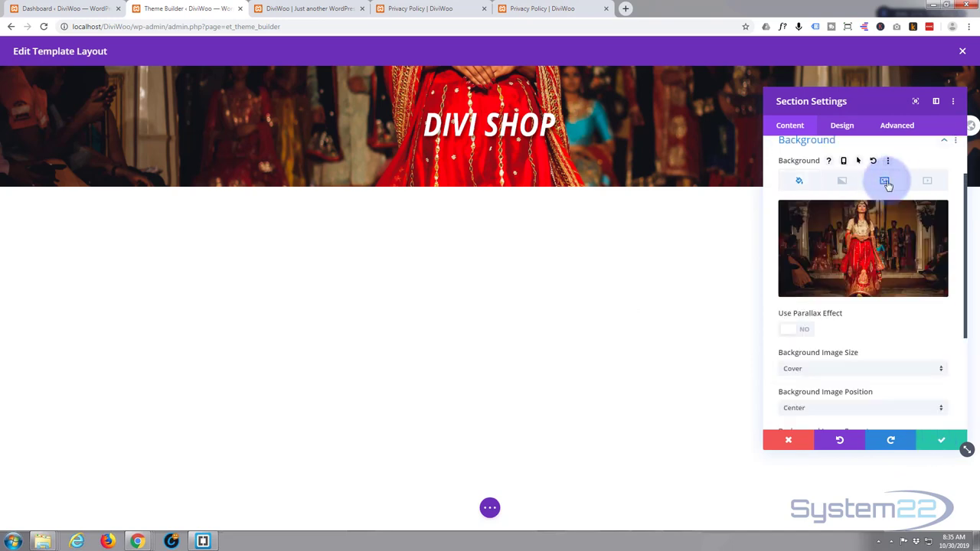
scroll(891, 329, down, 3)
scroll(890, 329, down, 1)
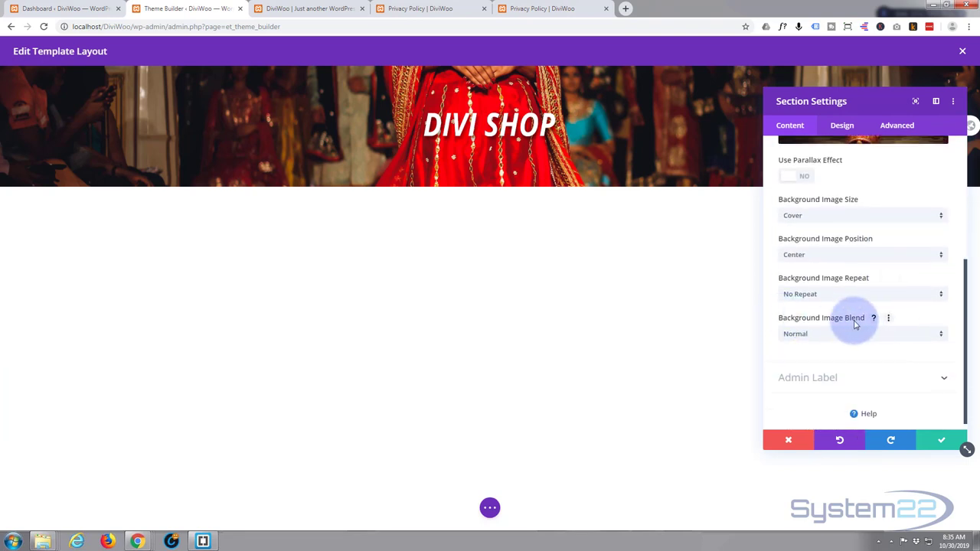
click(941, 335)
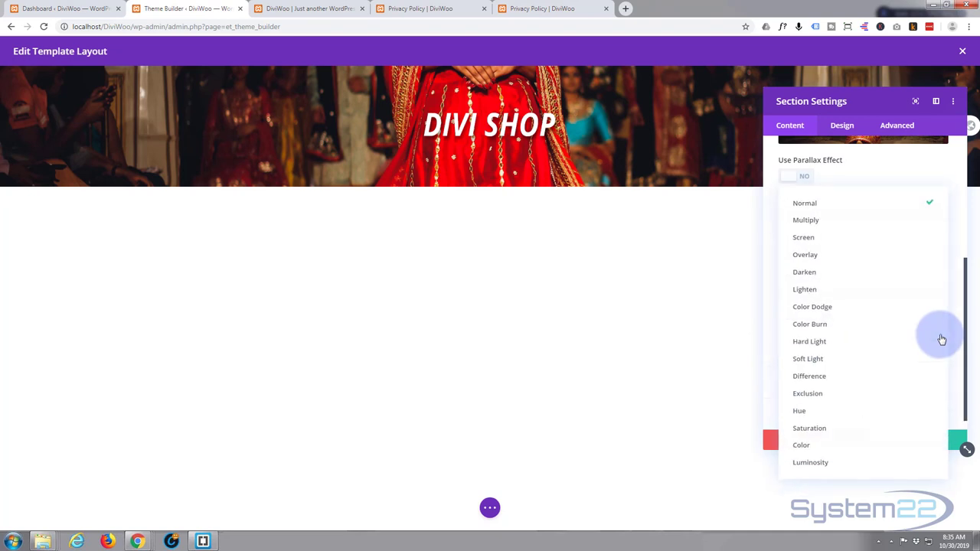
click(848, 222)
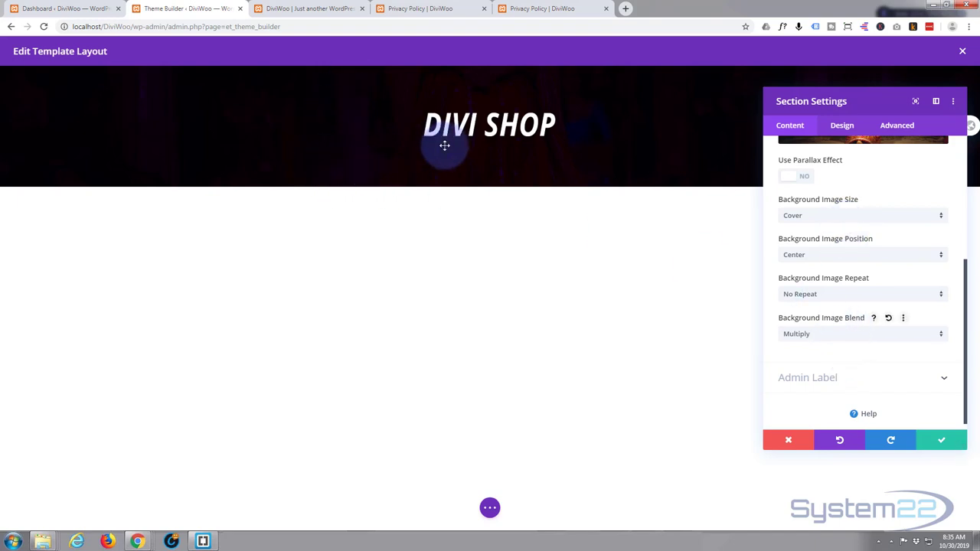
Step: Try Color Dodge, Difference and Luminosity as the section's background image blend, and restore Multiply
click(885, 334)
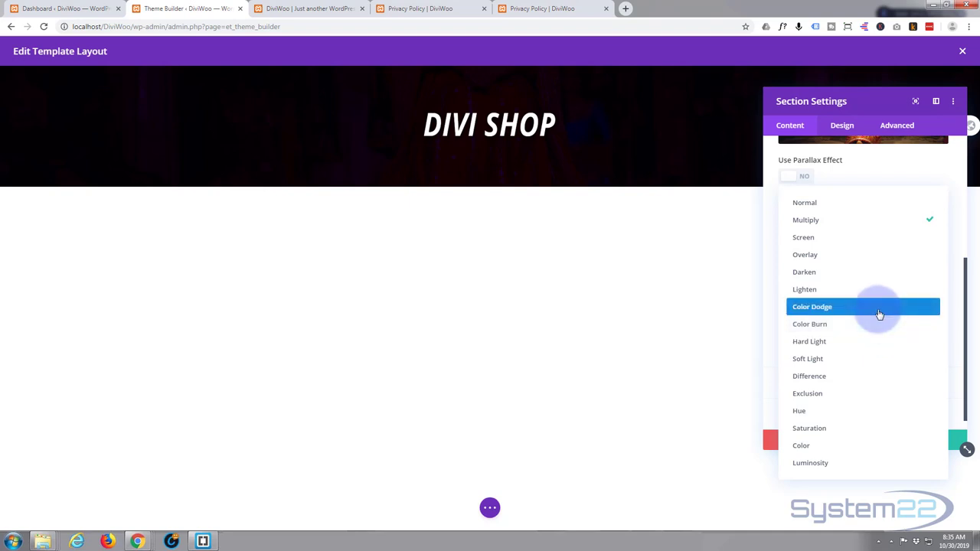
click(880, 307)
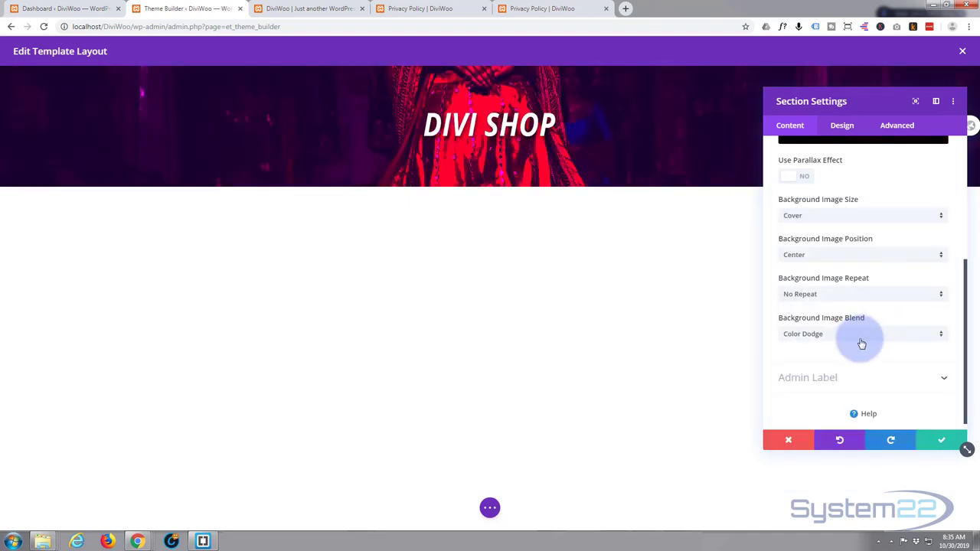
click(857, 337)
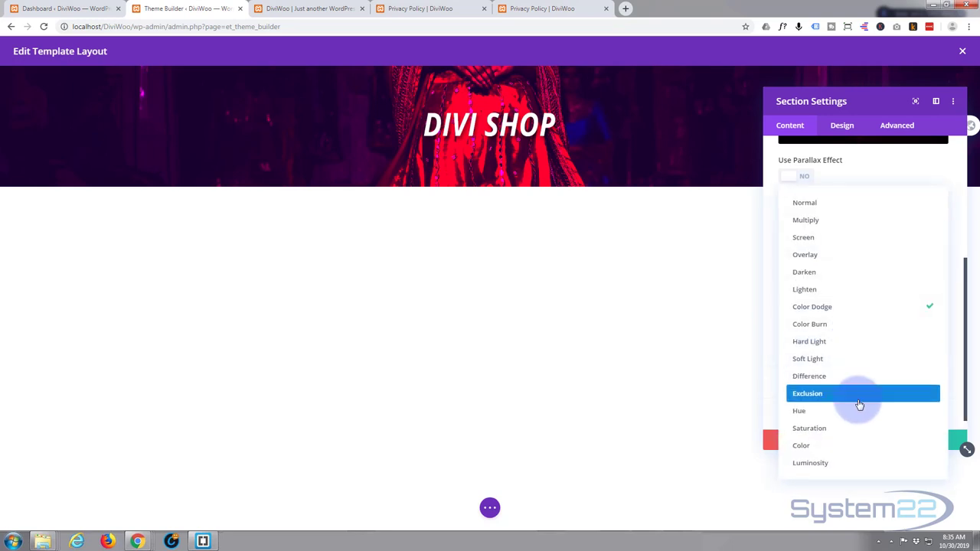
click(855, 377)
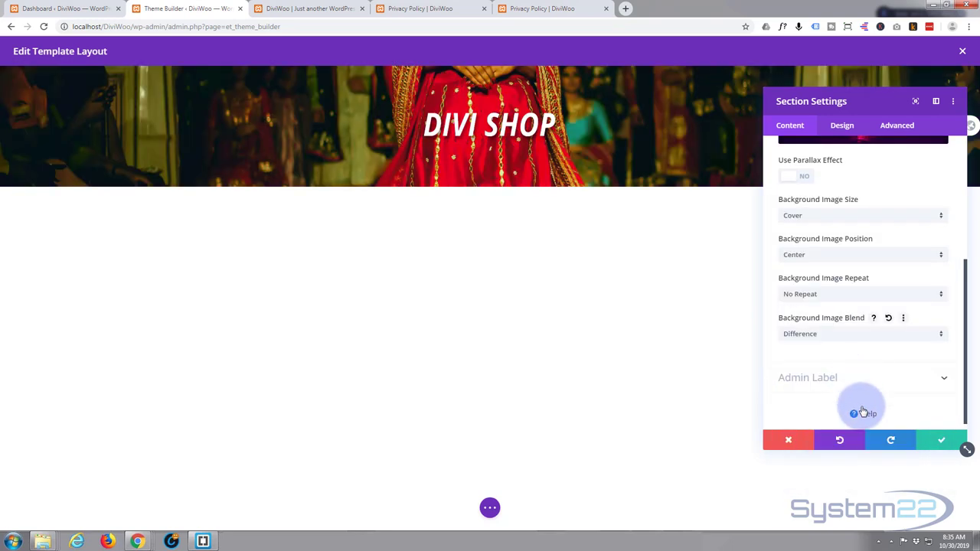
click(861, 337)
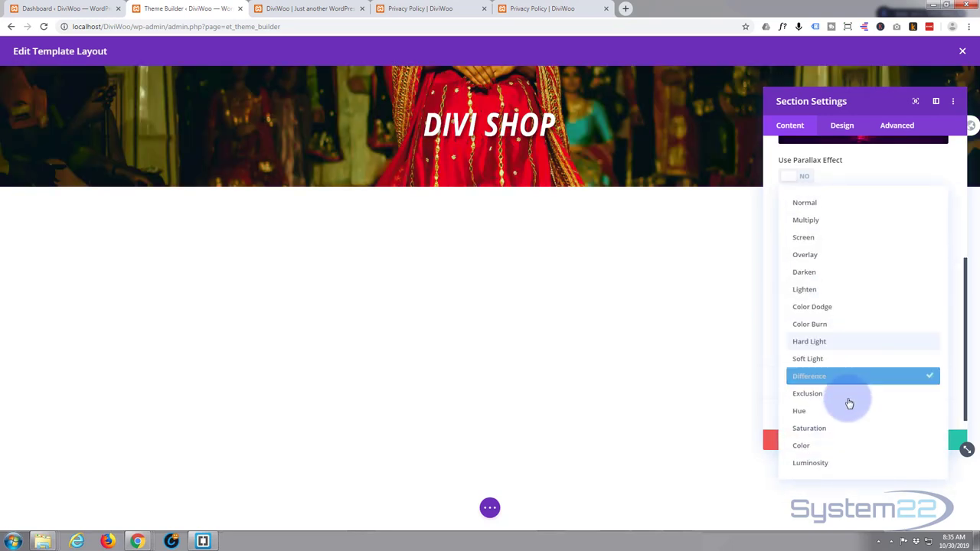
click(847, 462)
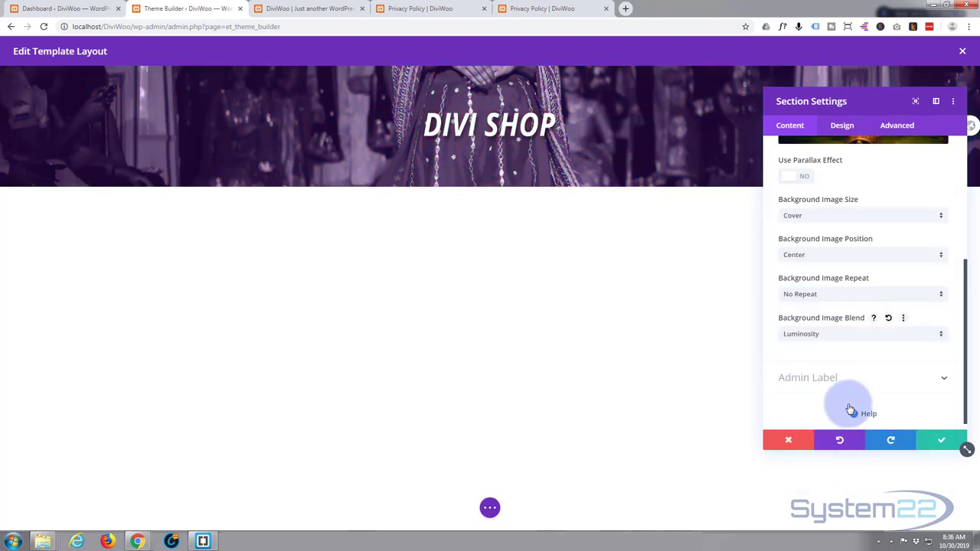
click(868, 335)
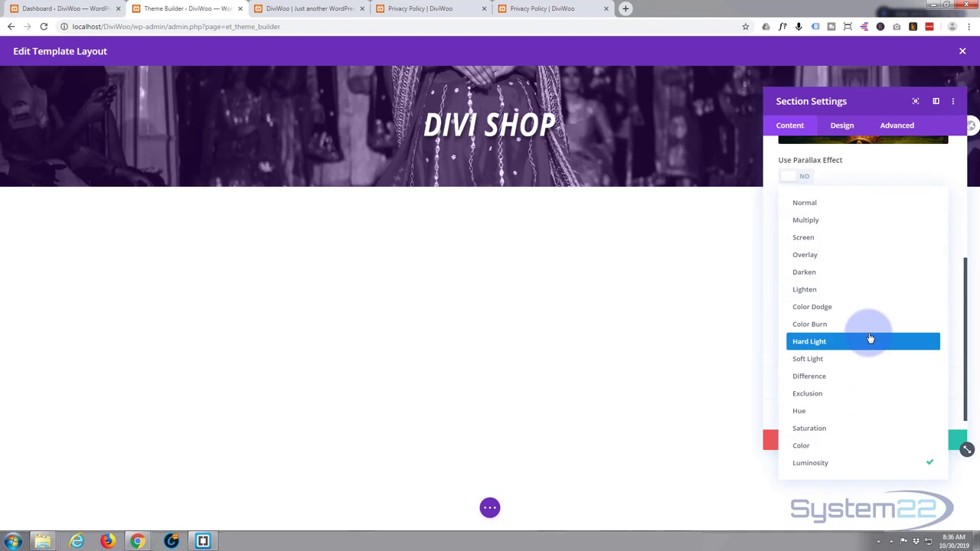
click(840, 220)
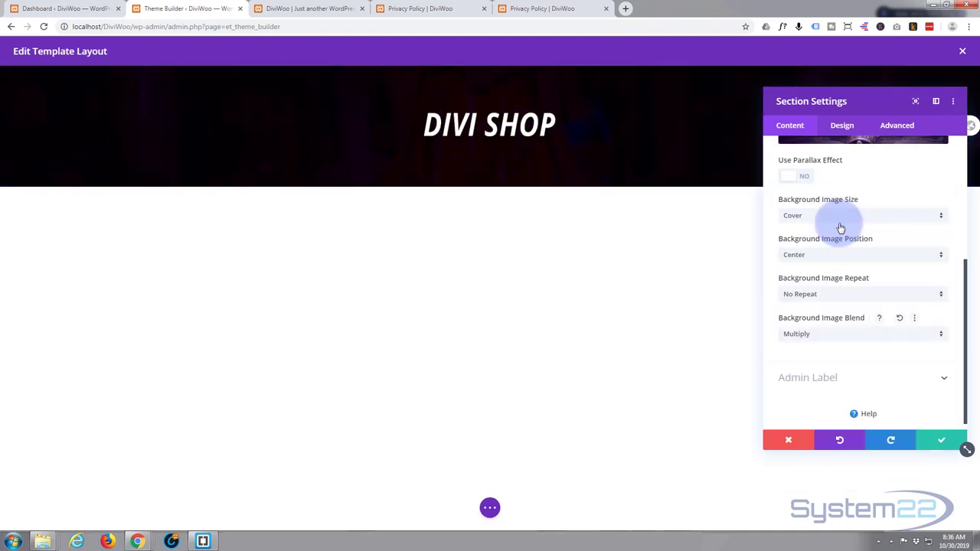
Step: Lighten the section's dark purple background color to #220042
drag(866, 101, 559, 218)
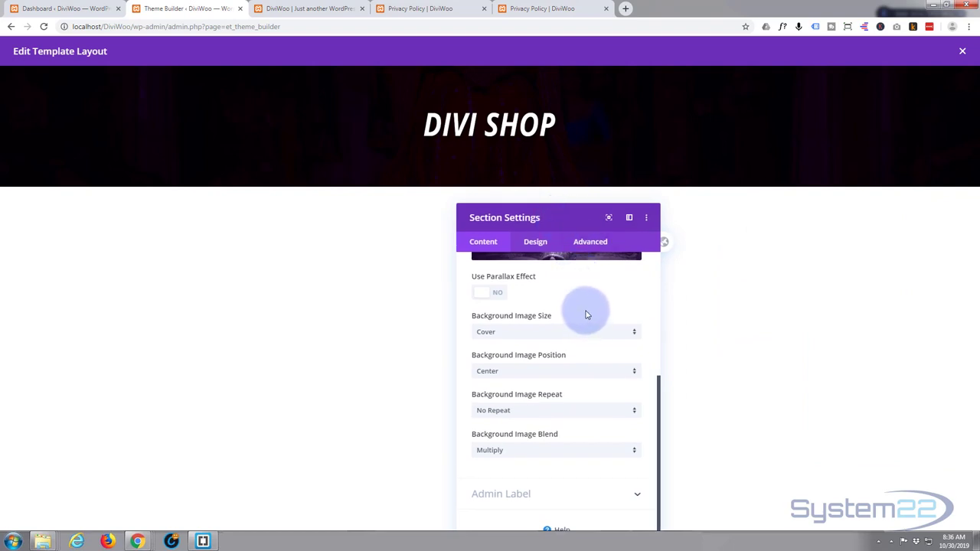
scroll(583, 291, up, 3)
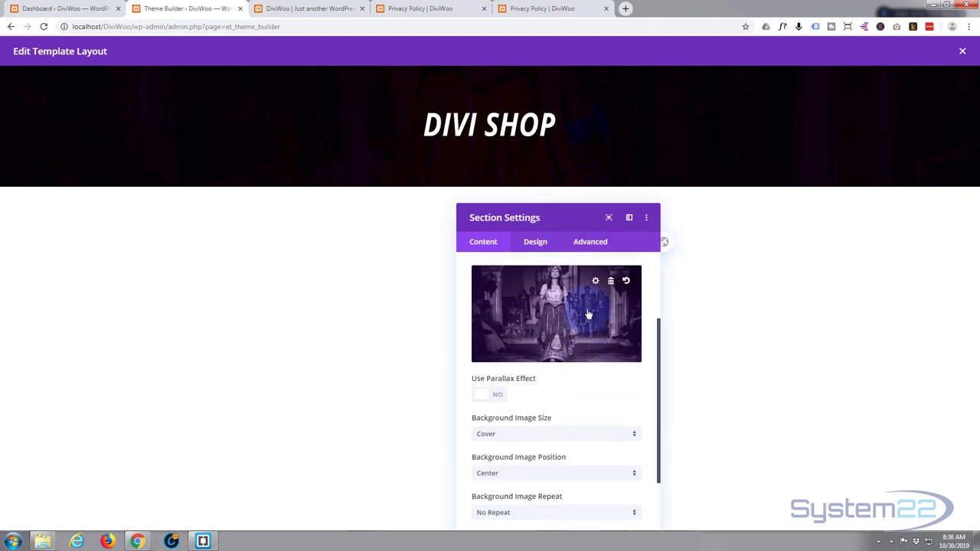
scroll(534, 343, up, 2)
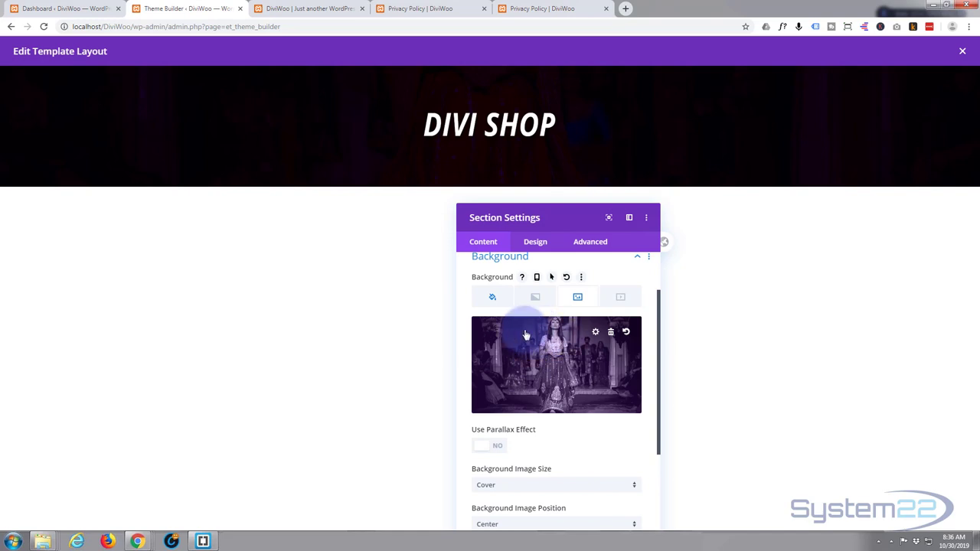
click(493, 299)
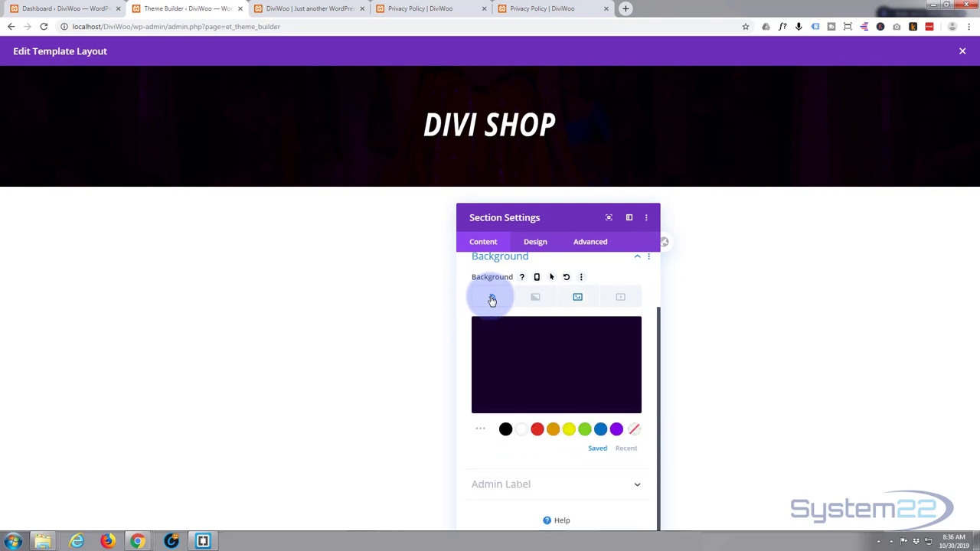
click(543, 350)
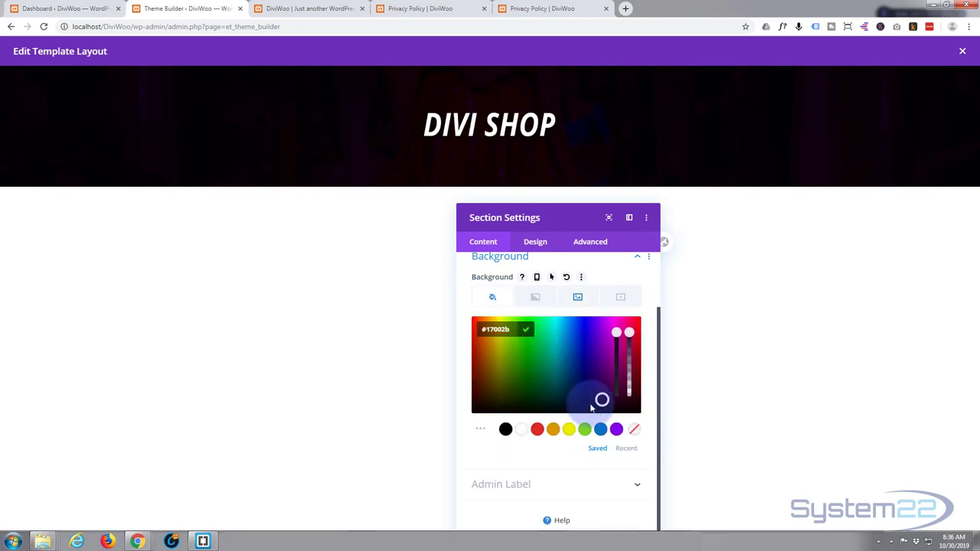
drag(602, 397, 602, 392)
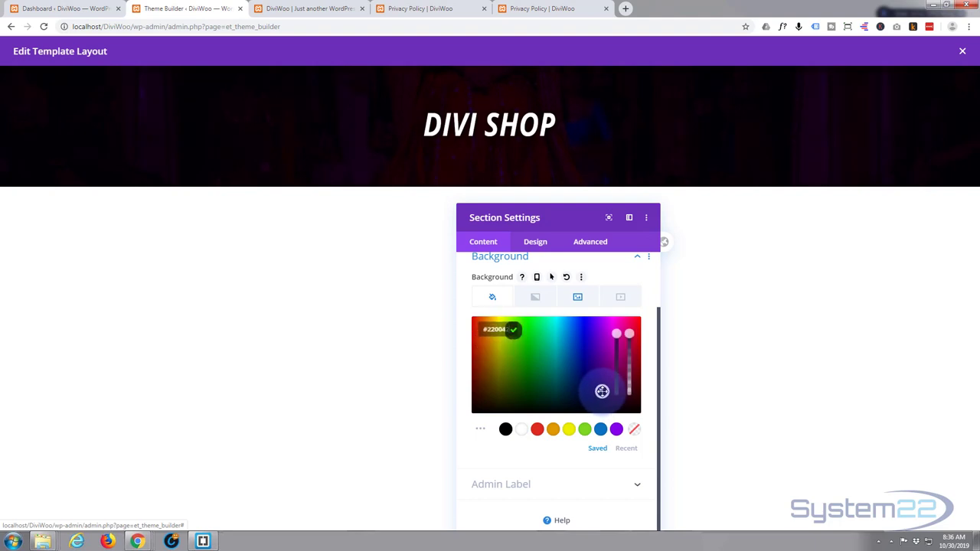
Step: Lower the background color's opacity to 0.67, giving rgba(34,0,66,0.67), and save the section settings
click(628, 332)
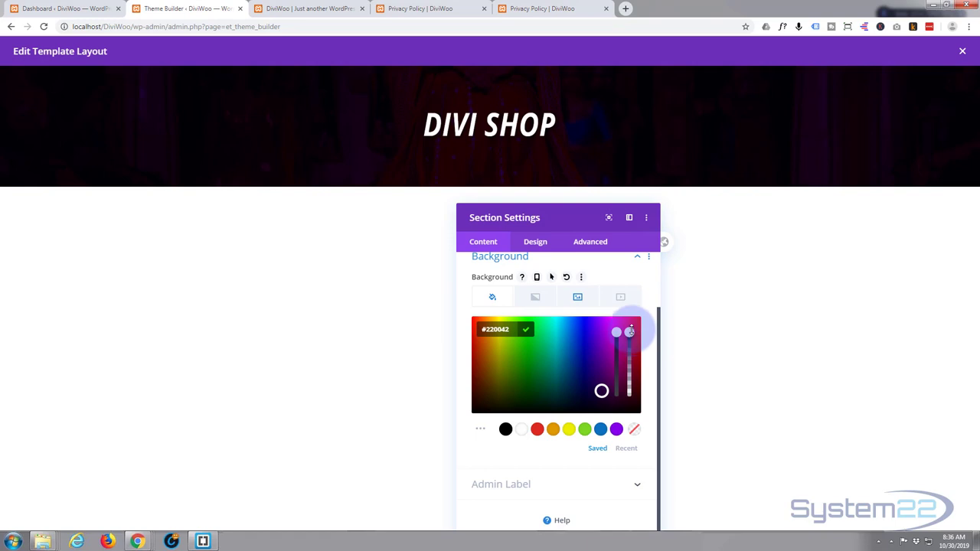
drag(628, 332, 629, 356)
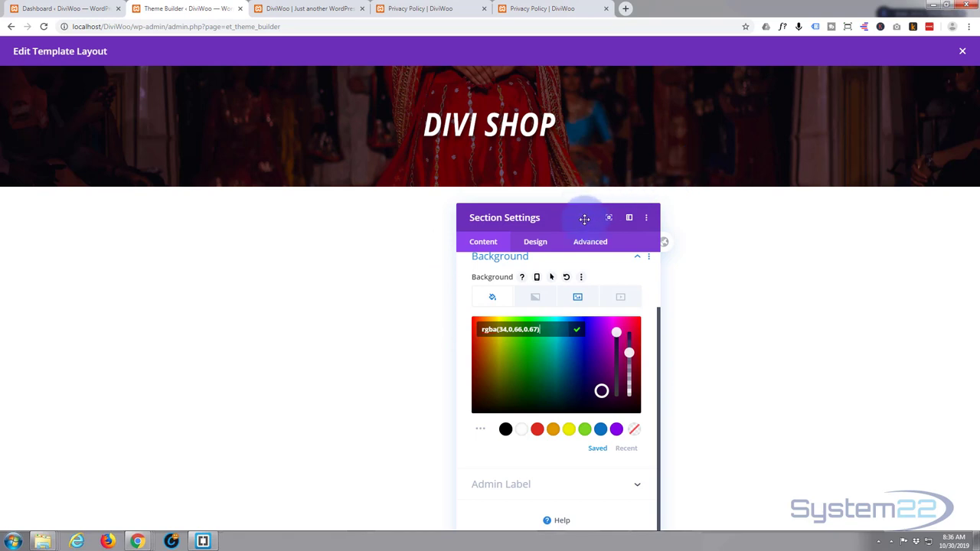
drag(584, 220, 711, 79)
click(705, 339)
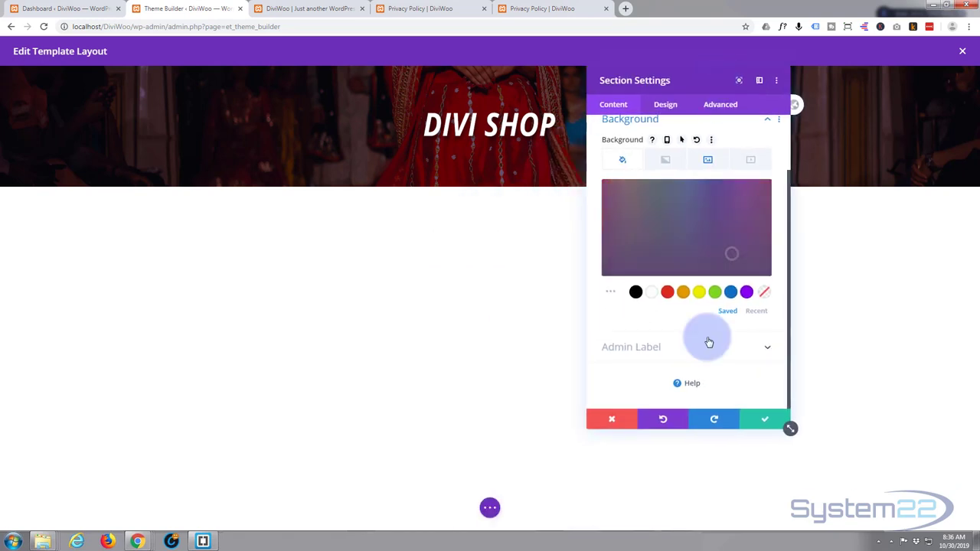
click(765, 421)
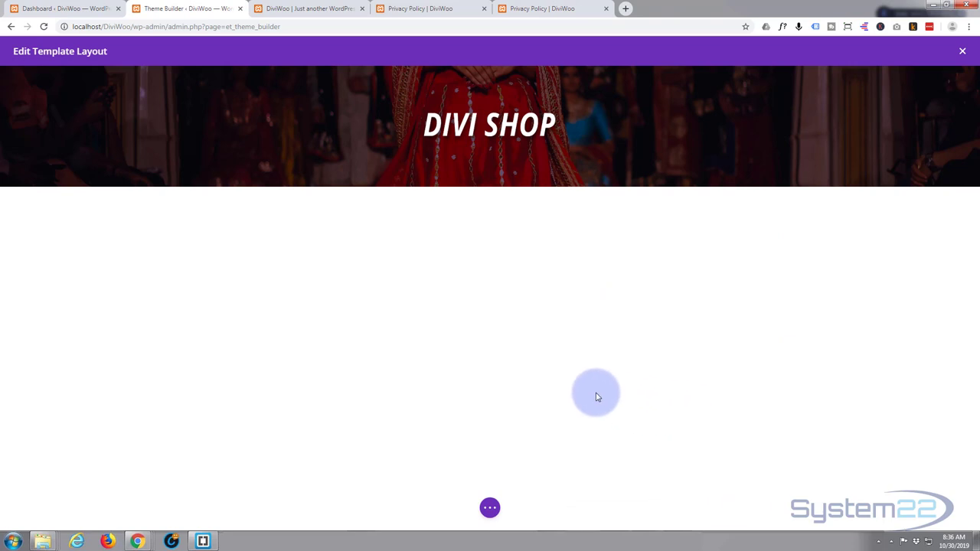
Step: Compare the styled and default versions of the live Privacy Policy page, reviewing the default page's full content down to the footer
click(416, 11)
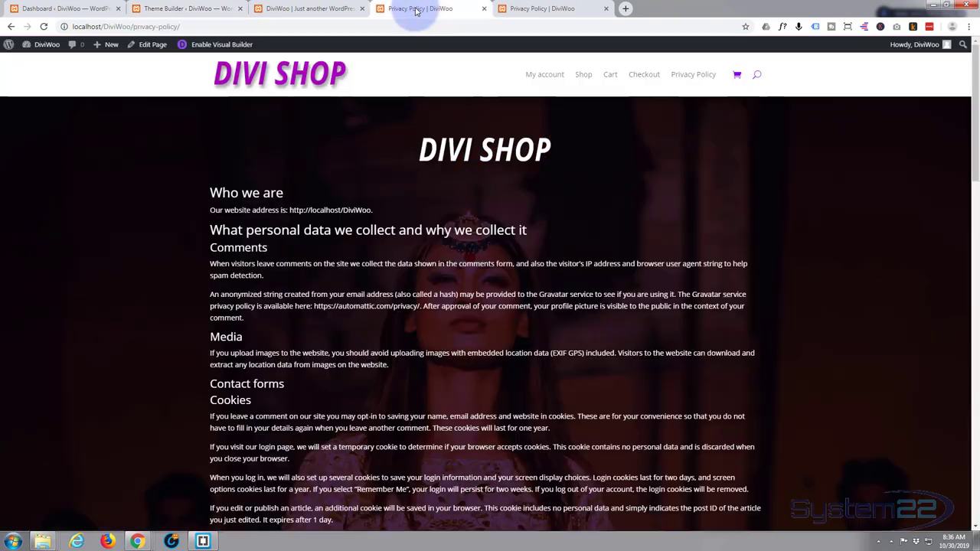
click(538, 11)
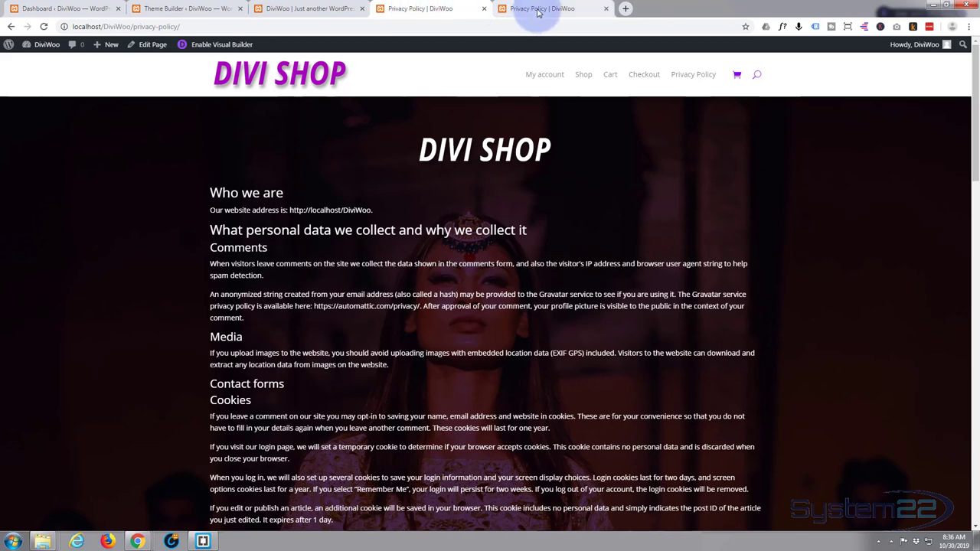
click(538, 11)
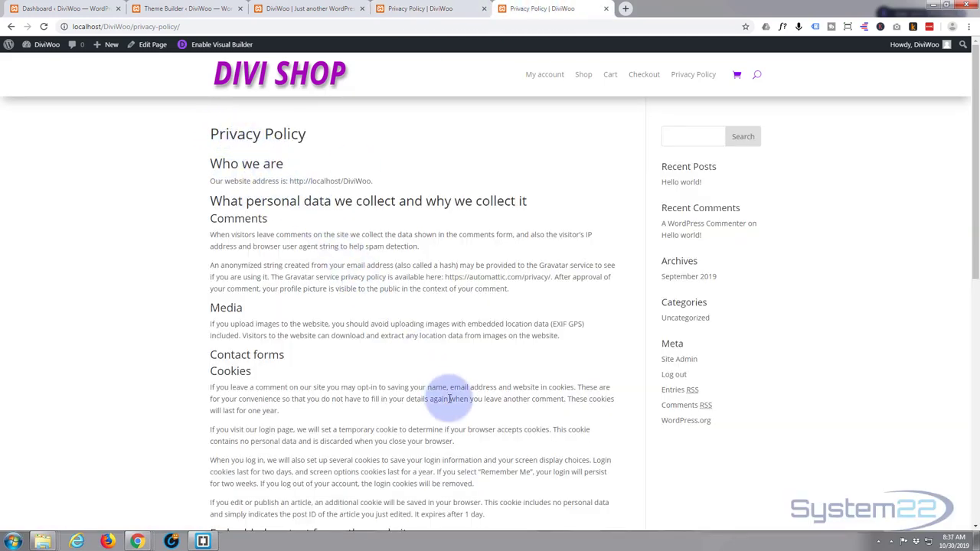
scroll(450, 394, down, 2)
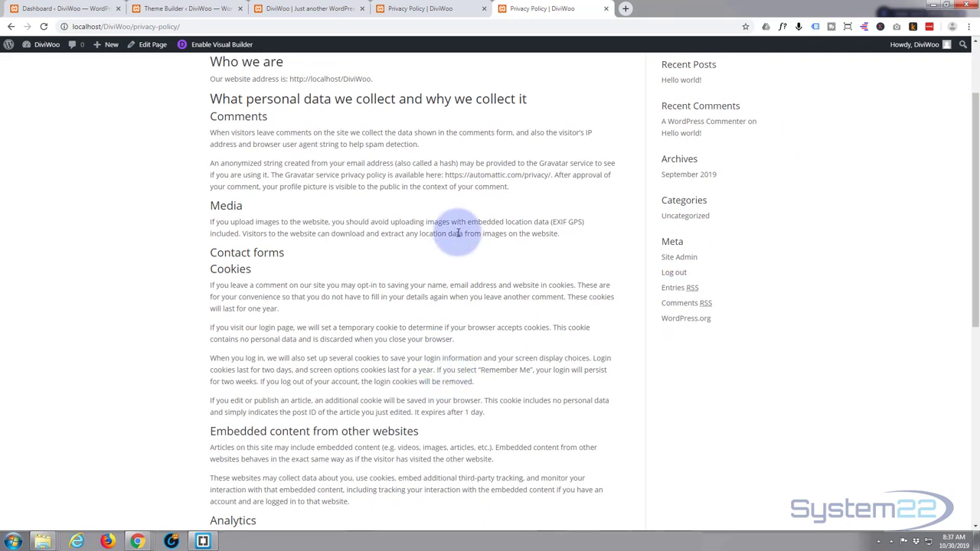
scroll(458, 233, down, 5)
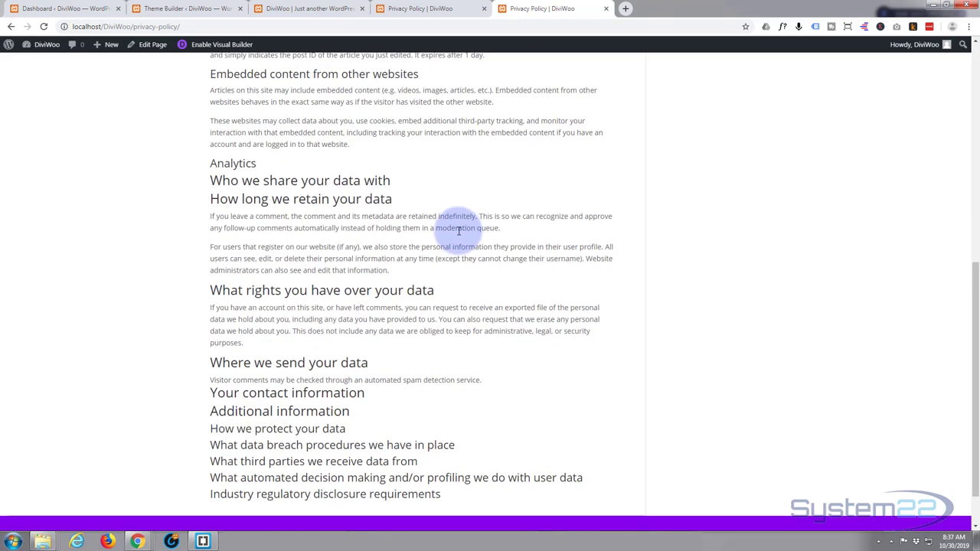
scroll(459, 231, down, 1)
scroll(459, 231, up, 2)
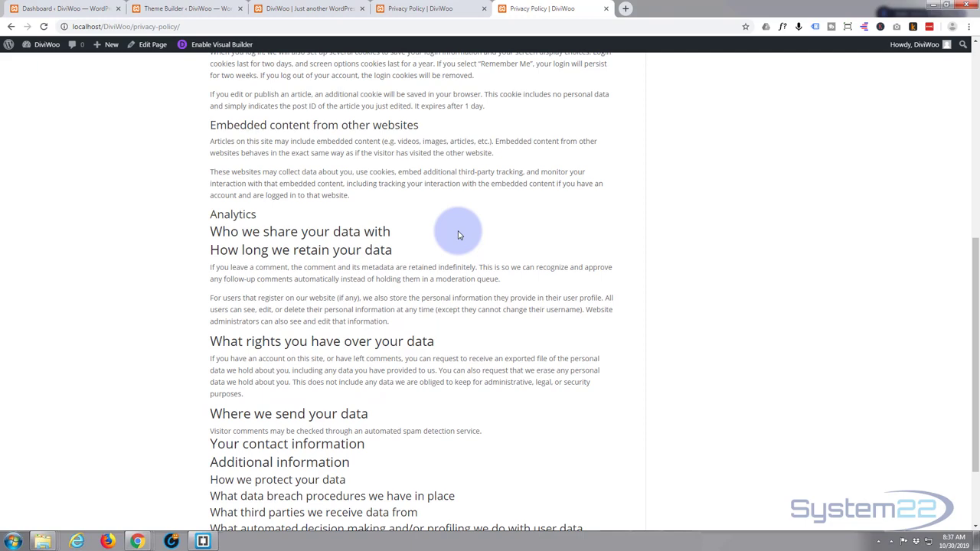
scroll(457, 234, up, 6)
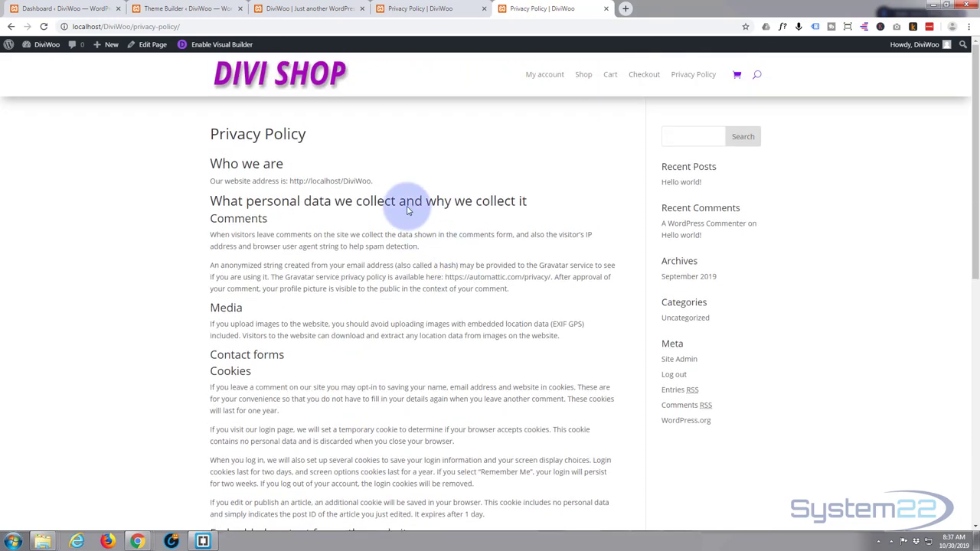
click(294, 10)
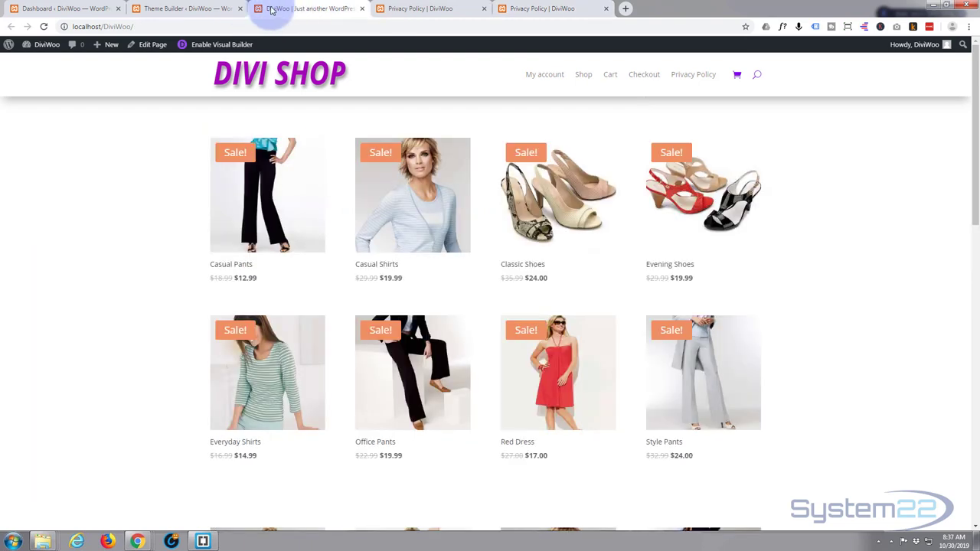
Step: Return to the template body layout and insert a Post Content module below the DIVI SHOP logo
click(199, 9)
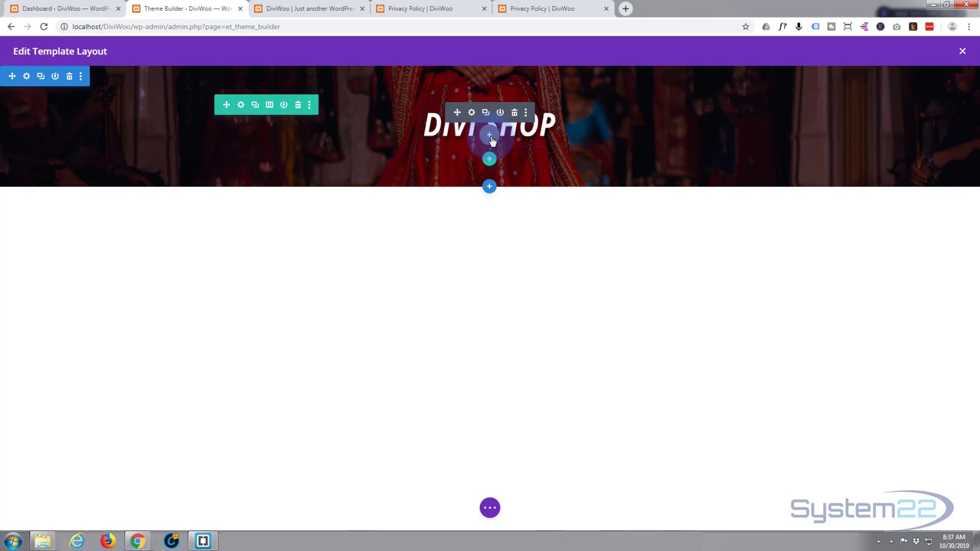
click(490, 147)
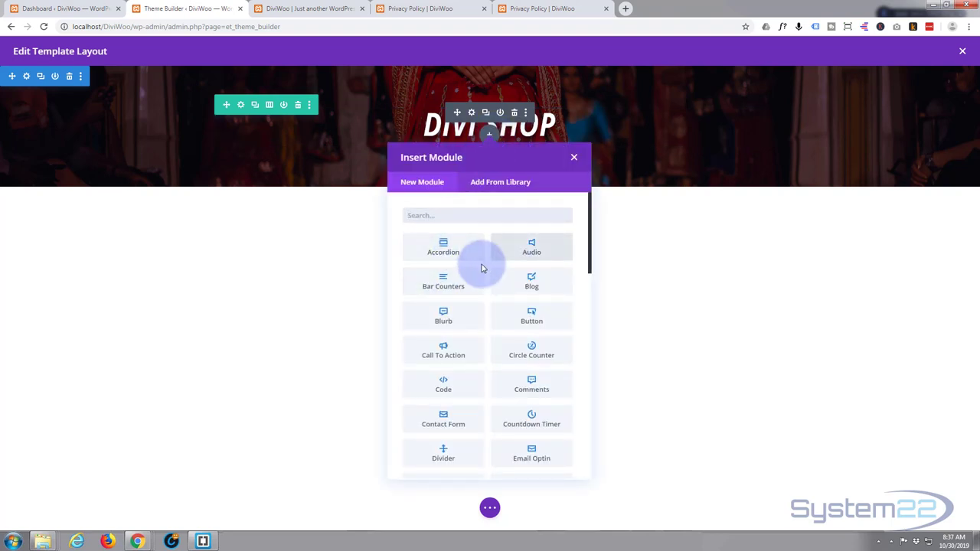
scroll(482, 265, down, 5)
scroll(482, 268, down, 8)
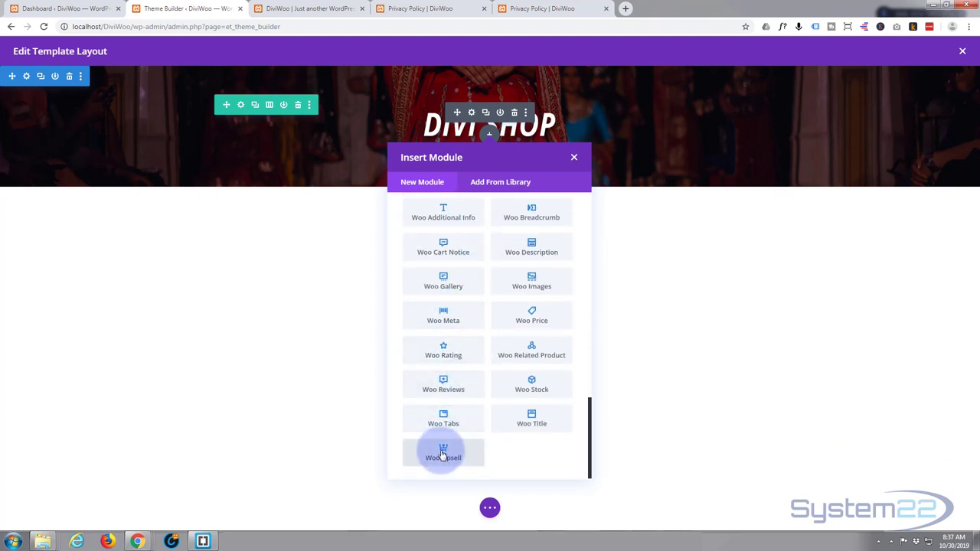
scroll(442, 454, up, 1)
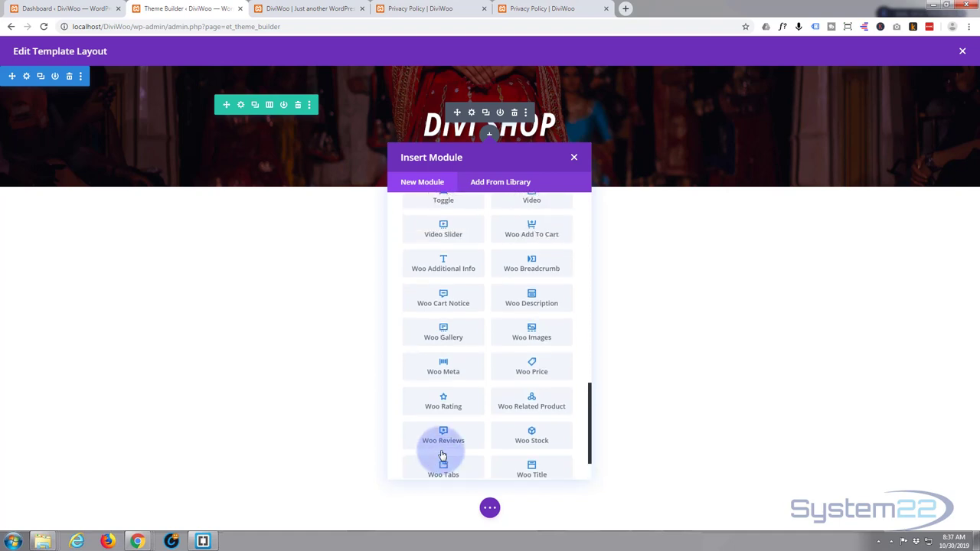
scroll(442, 455, up, 2)
scroll(441, 455, up, 5)
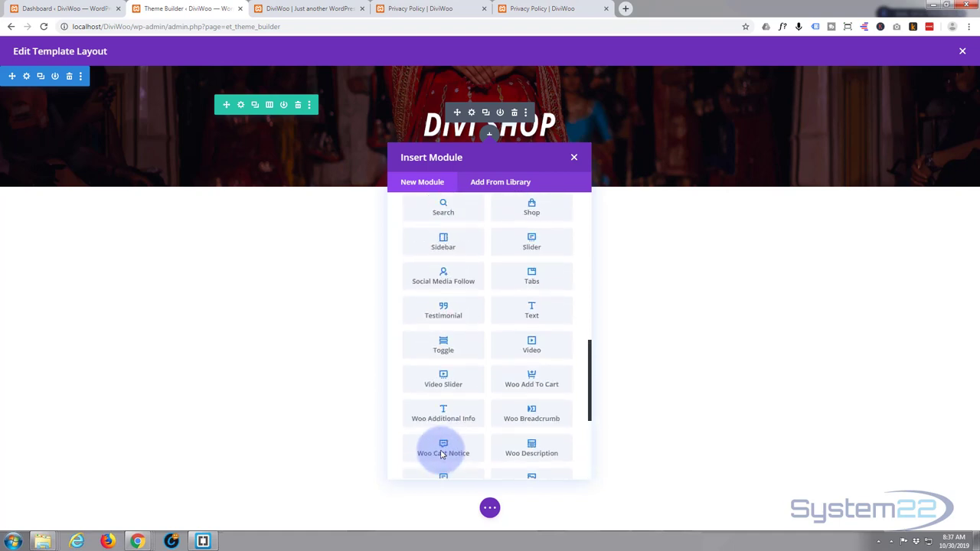
scroll(441, 455, up, 1)
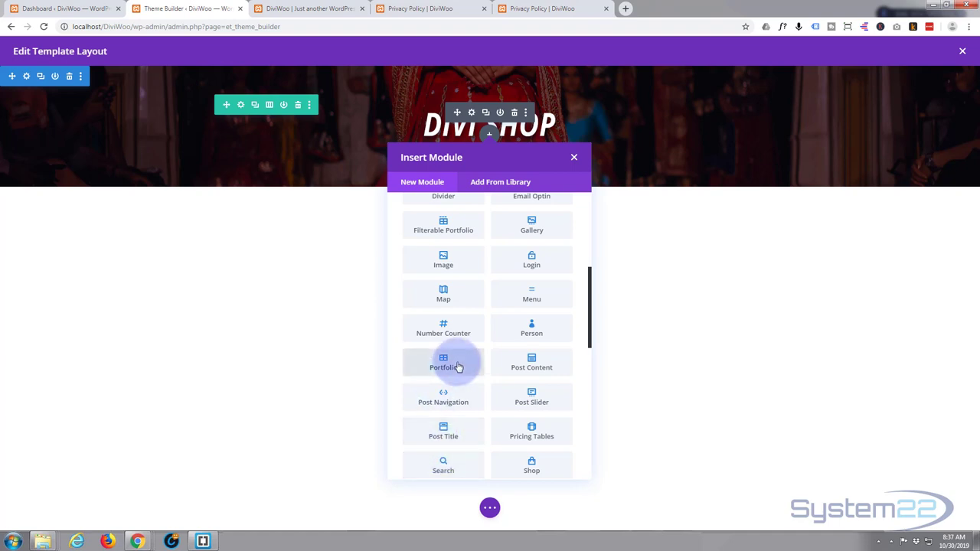
click(529, 362)
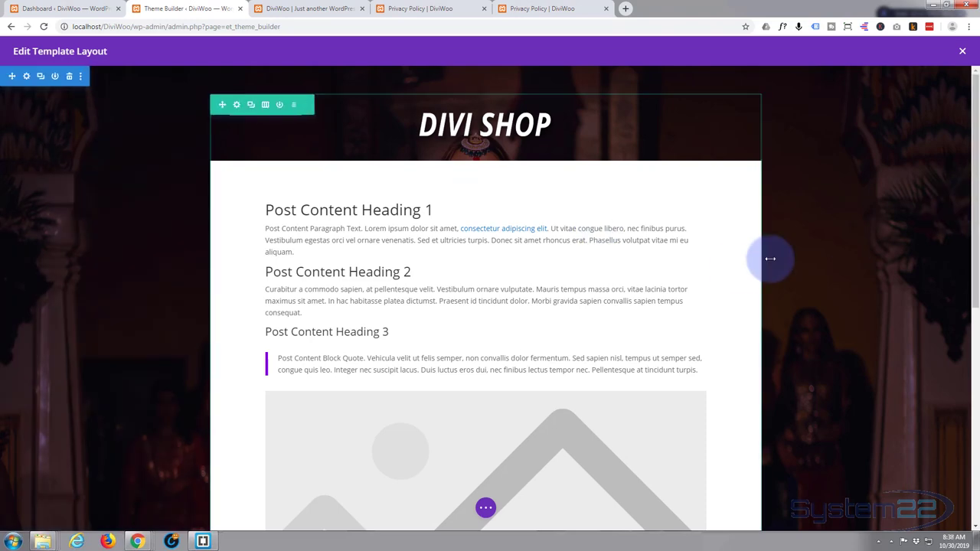
Step: Set both the body text color and the link text color of the Post Content module to white
scroll(667, 284, down, 3)
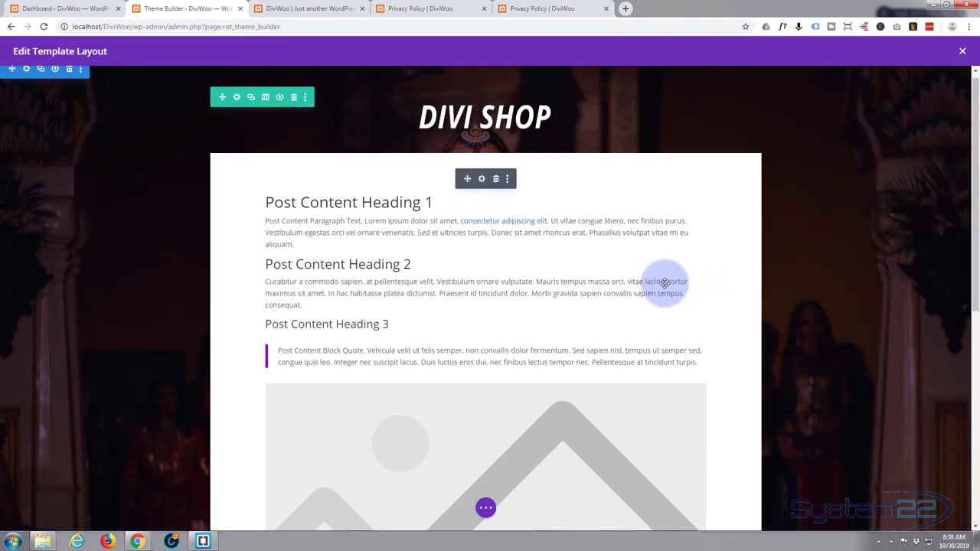
scroll(664, 283, down, 3)
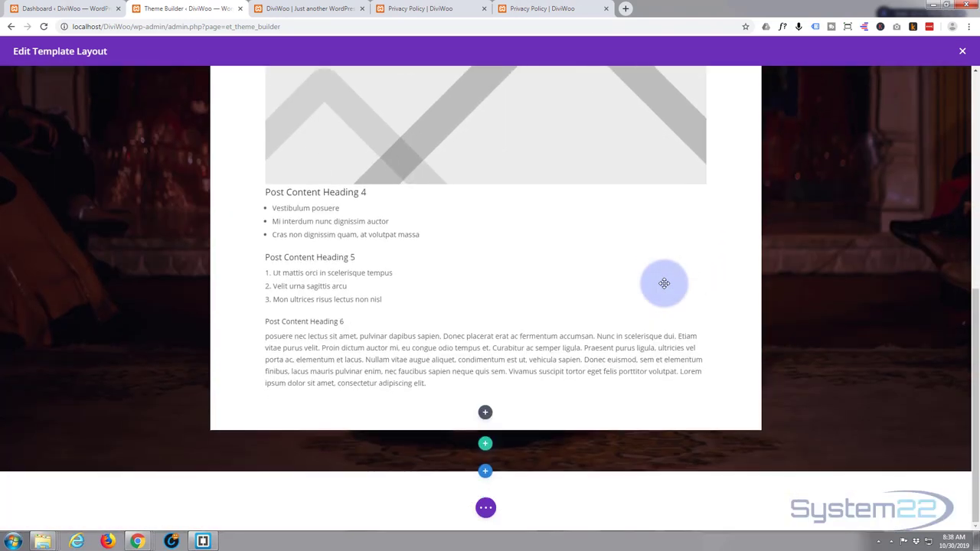
scroll(663, 285, up, 6)
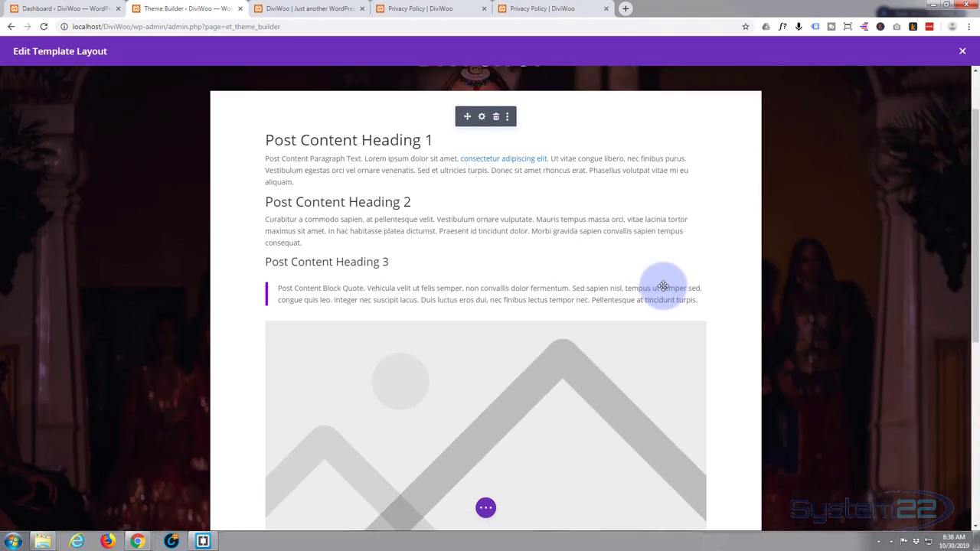
scroll(663, 285, up, 1)
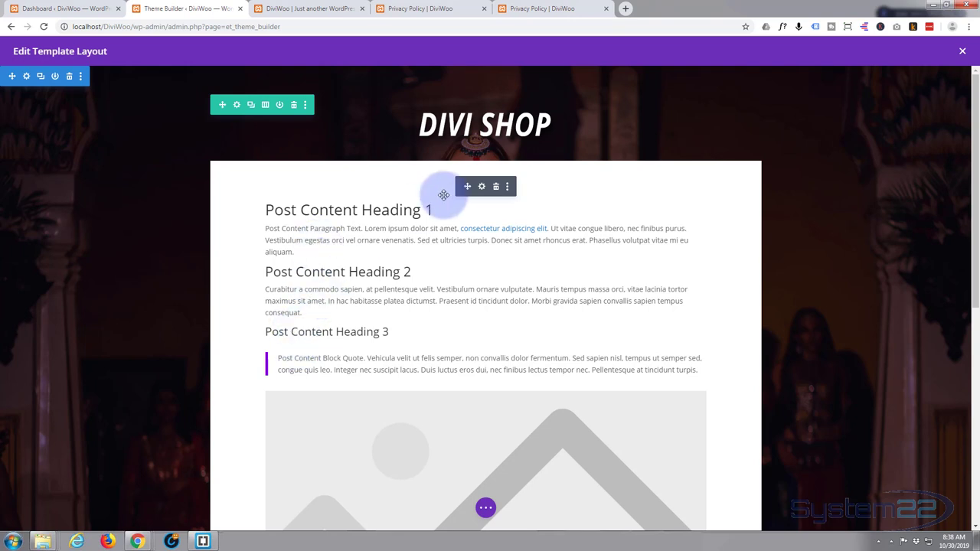
click(481, 187)
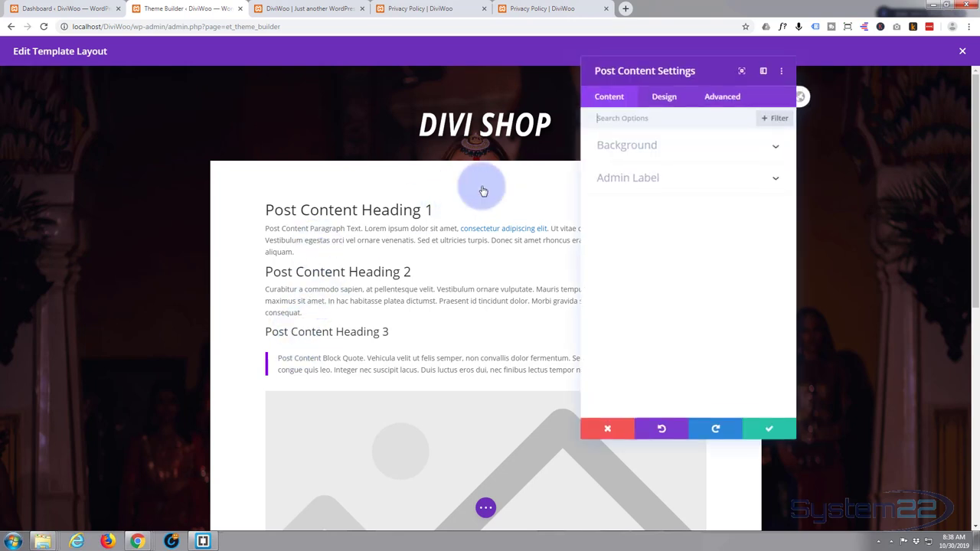
click(666, 106)
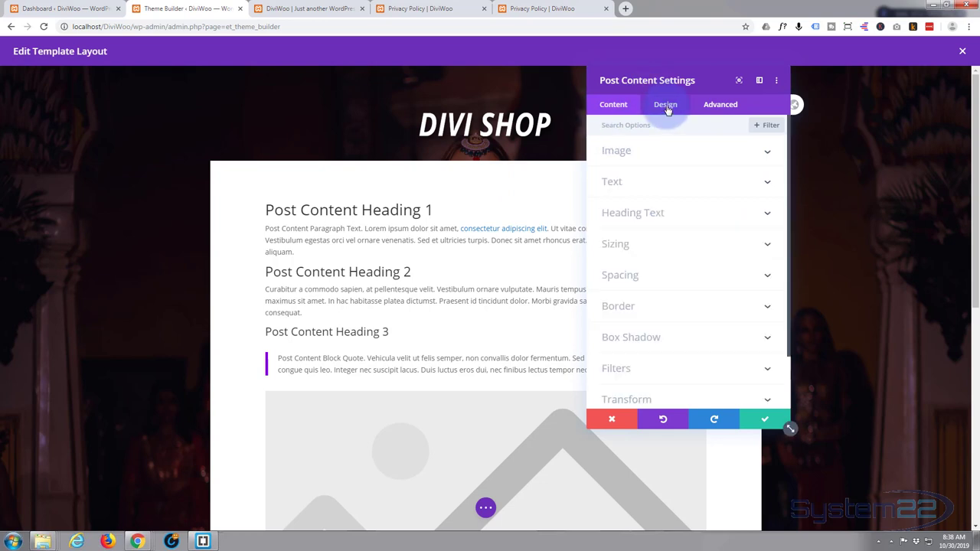
click(679, 184)
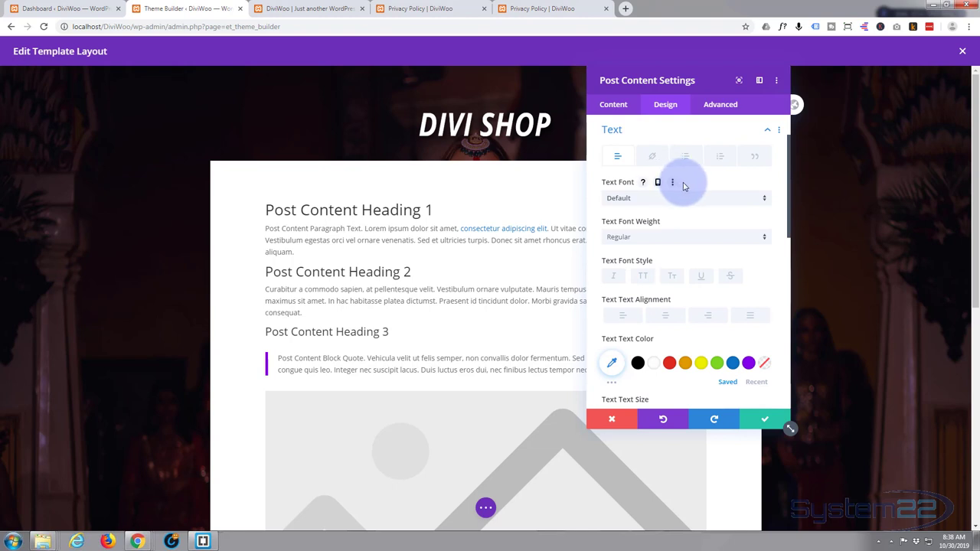
click(656, 371)
scroll(659, 340, down, 2)
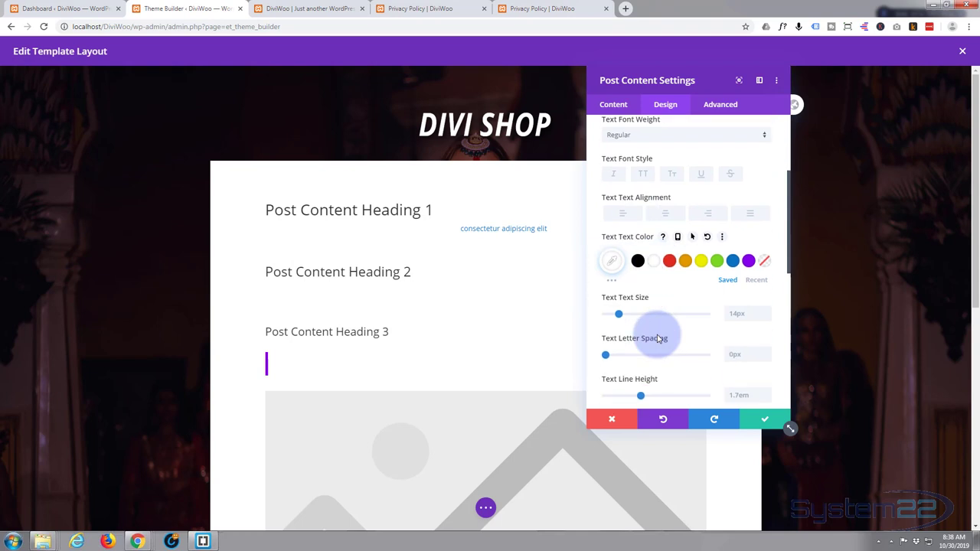
scroll(658, 339, up, 2)
click(652, 160)
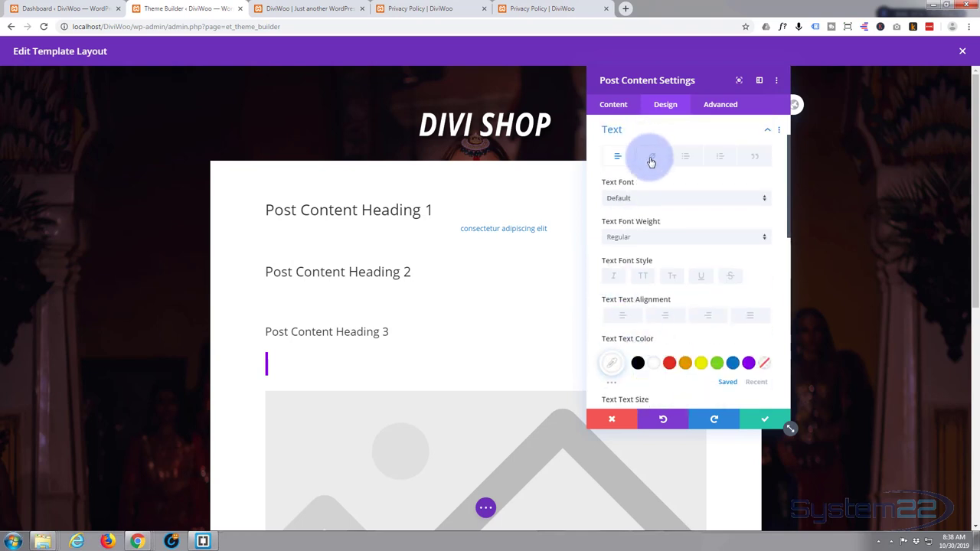
click(656, 369)
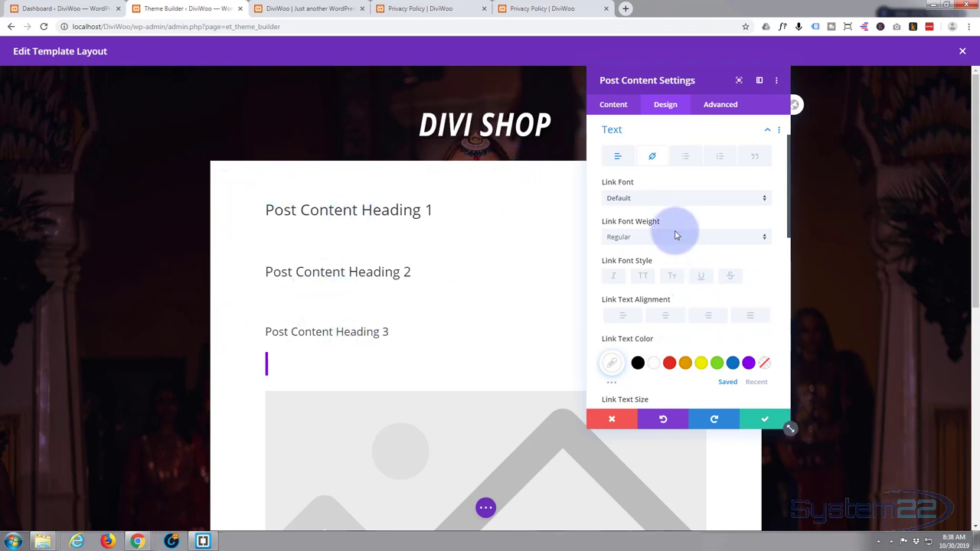
Step: Set the text color of all six heading levels, H1 to H6, in the Post Content module to white
click(695, 135)
click(699, 156)
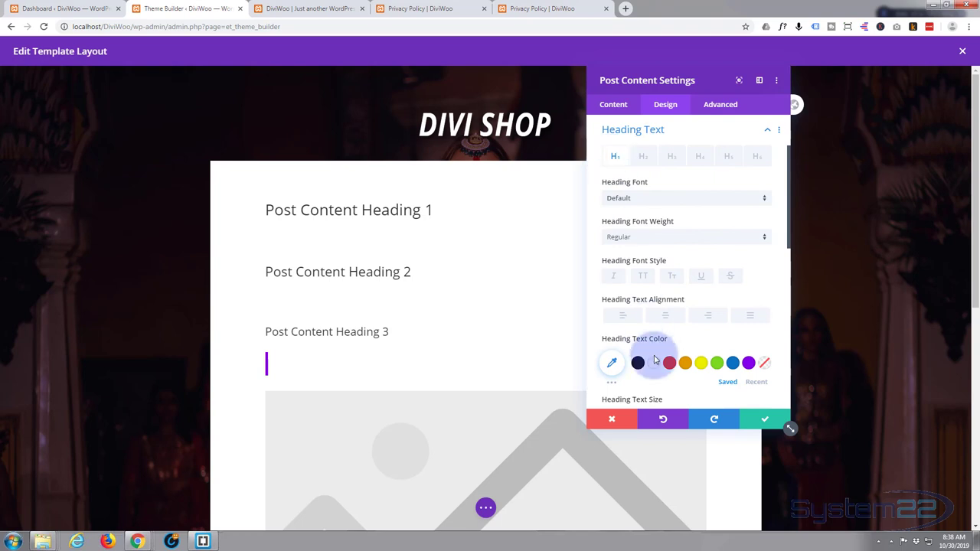
click(643, 157)
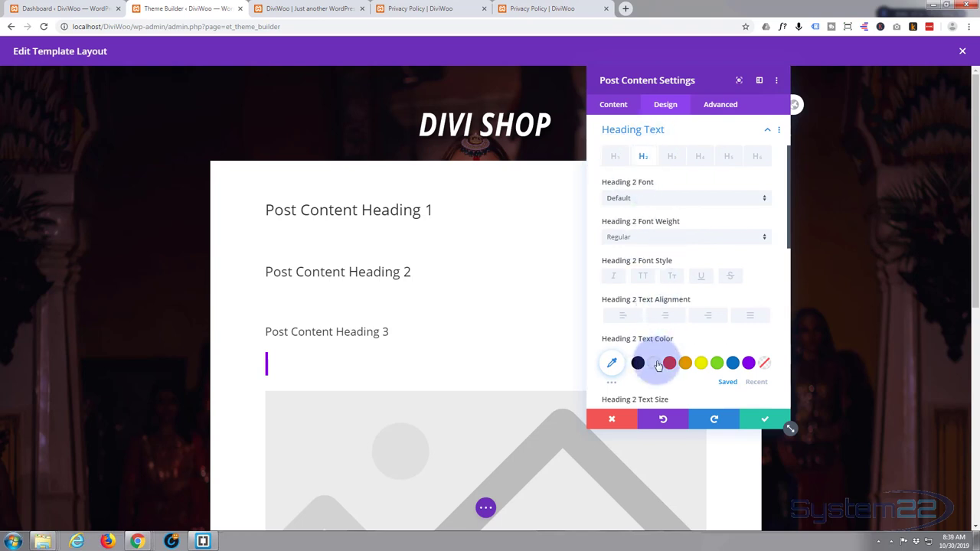
click(674, 157)
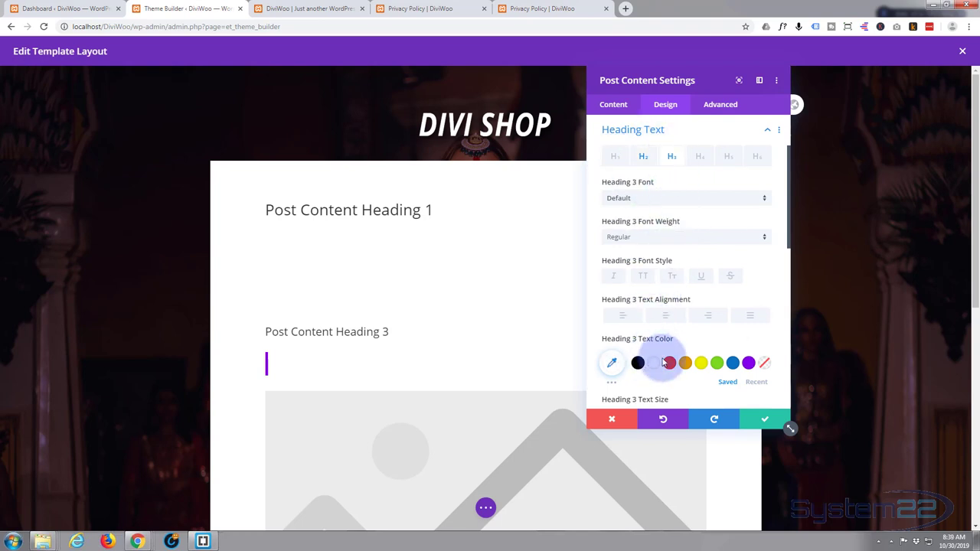
click(700, 158)
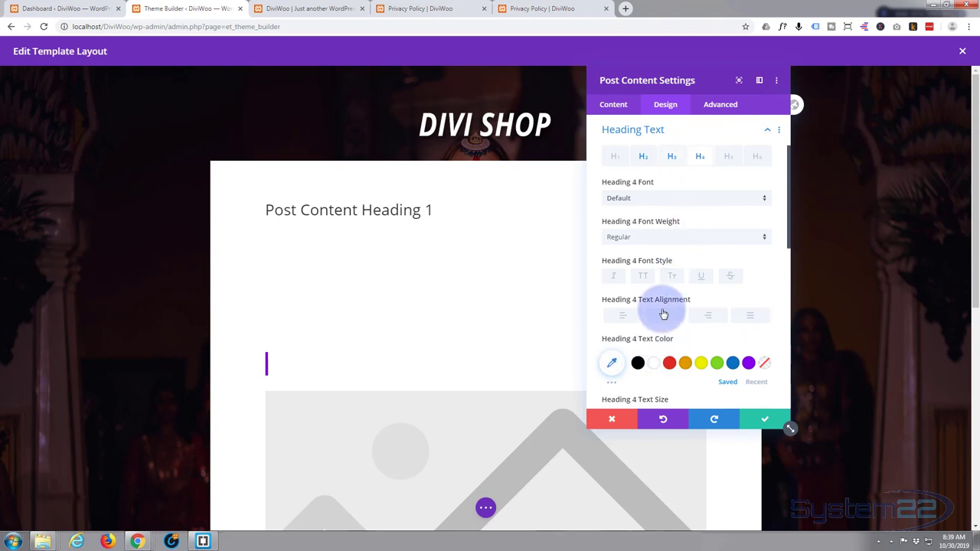
click(730, 159)
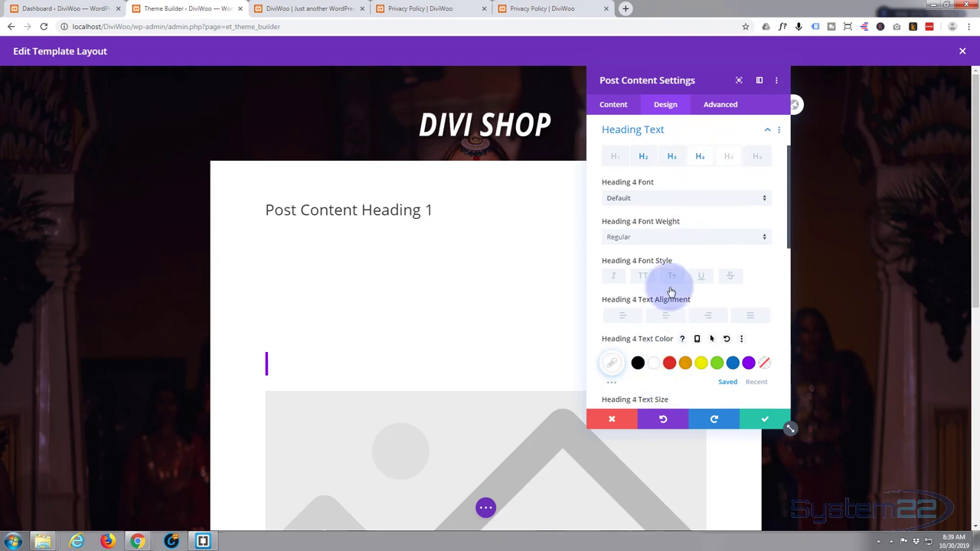
click(757, 159)
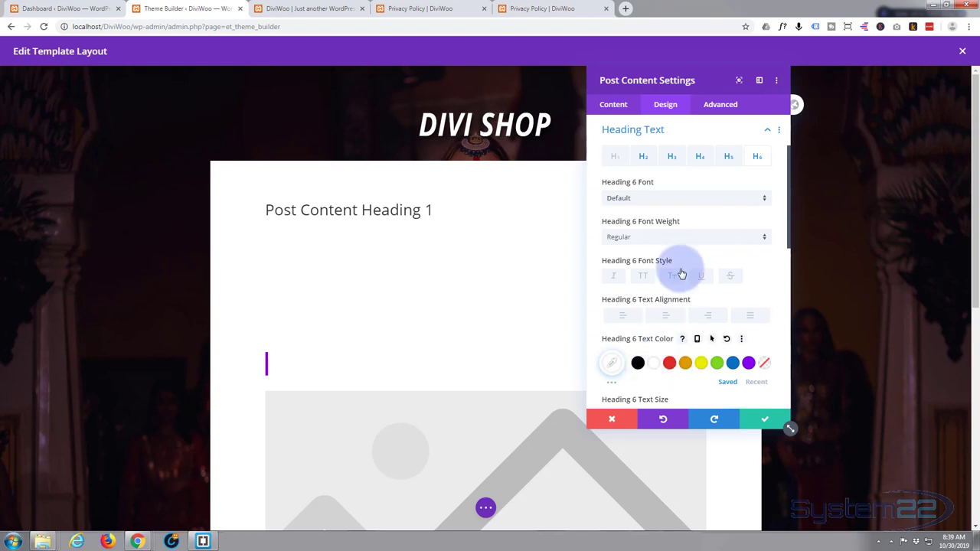
click(617, 157)
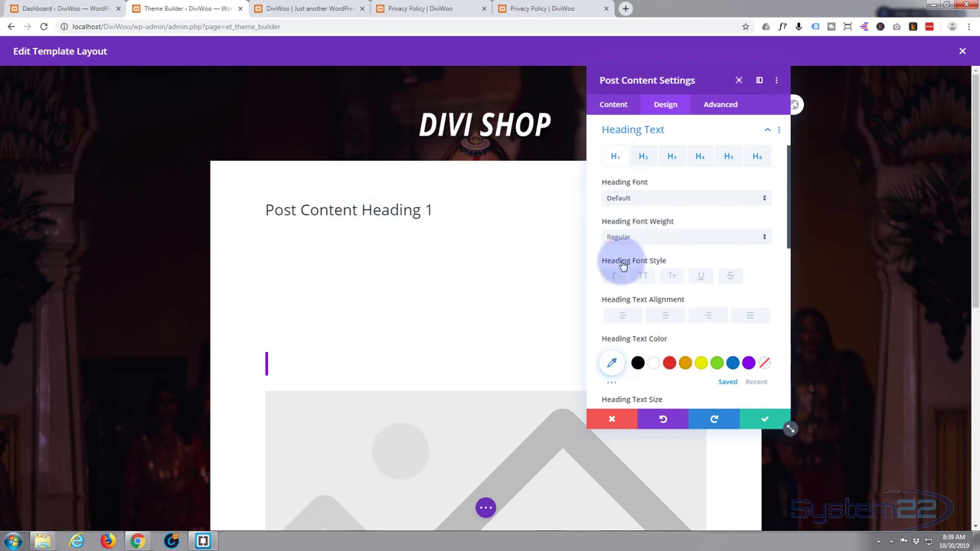
click(653, 365)
scroll(516, 287, down, 5)
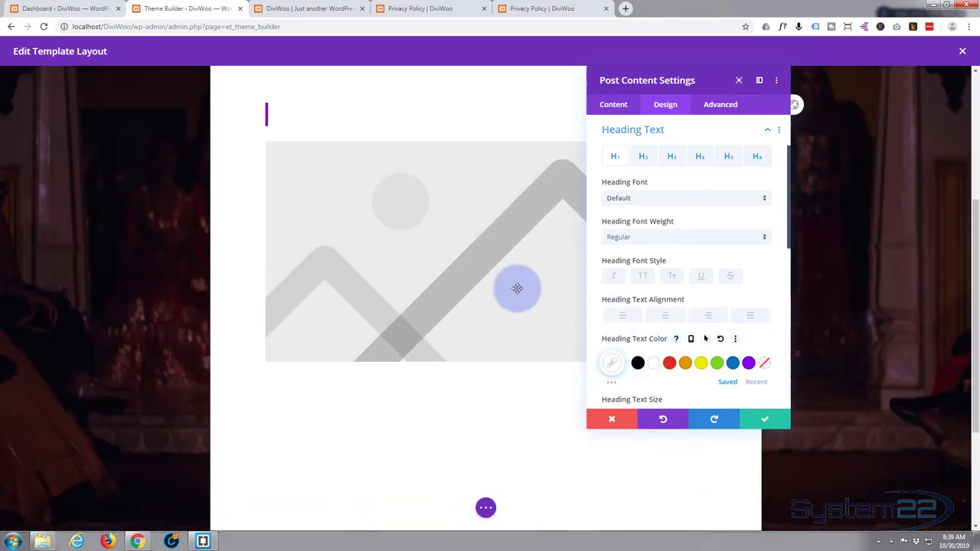
scroll(363, 268, up, 2)
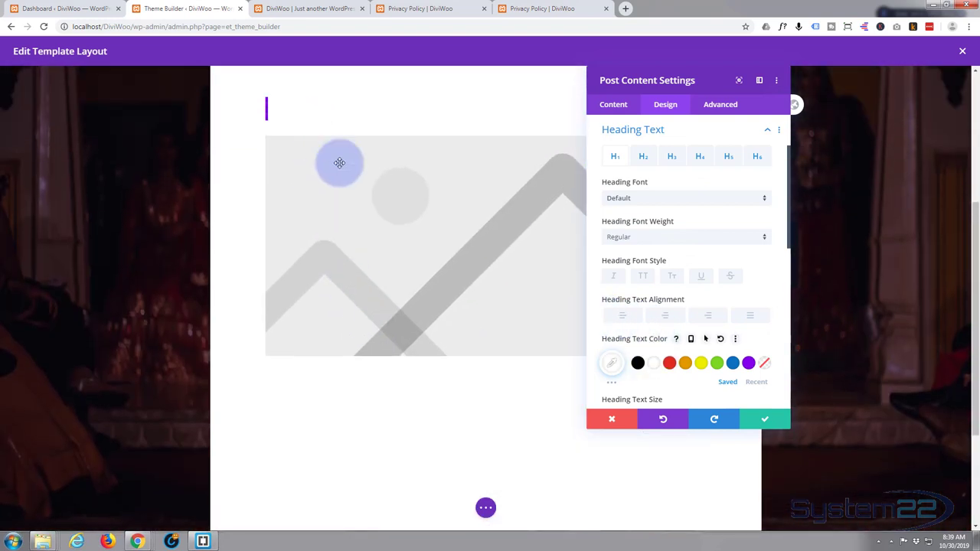
scroll(463, 237, down, 2)
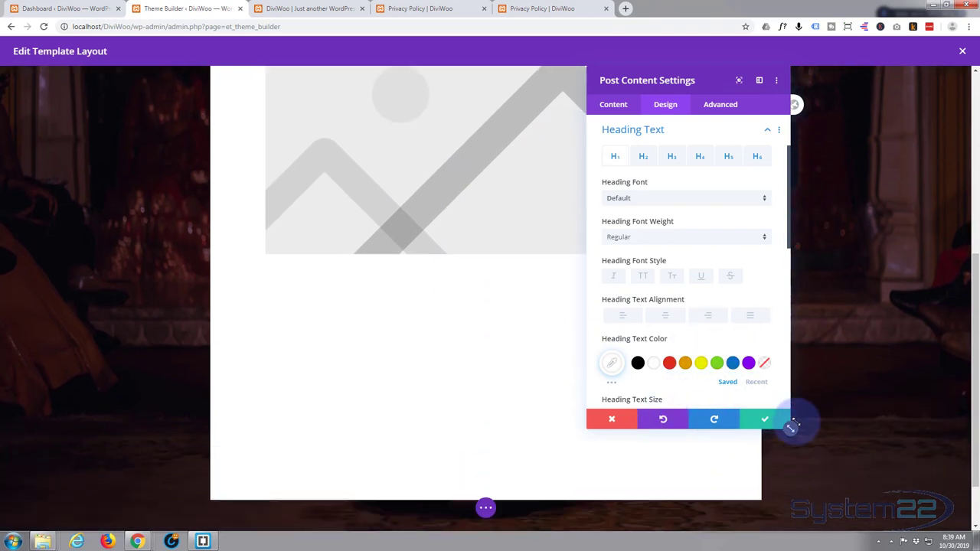
Step: Set the Post Content module's top and bottom padding to 50px, linking both values, and save the module settings
scroll(722, 287, up, 1)
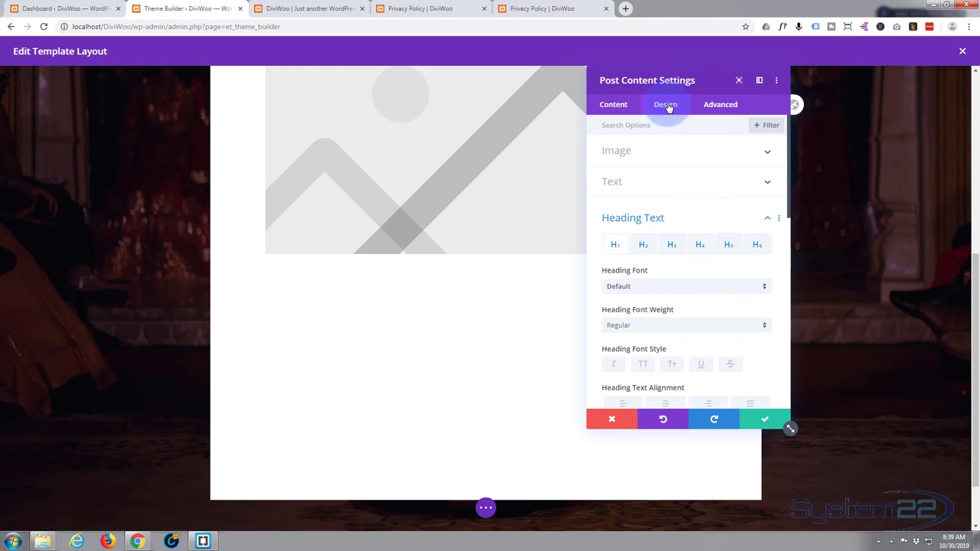
click(679, 183)
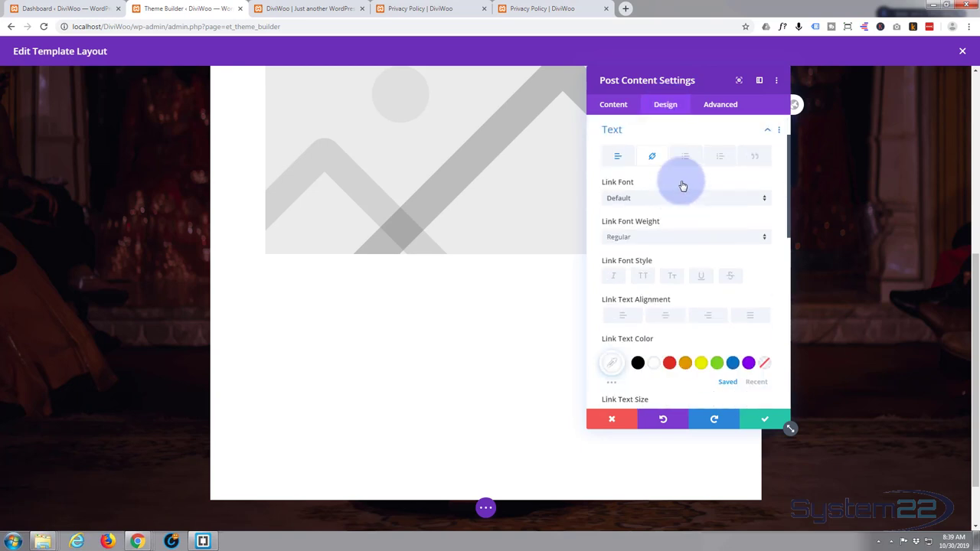
click(681, 138)
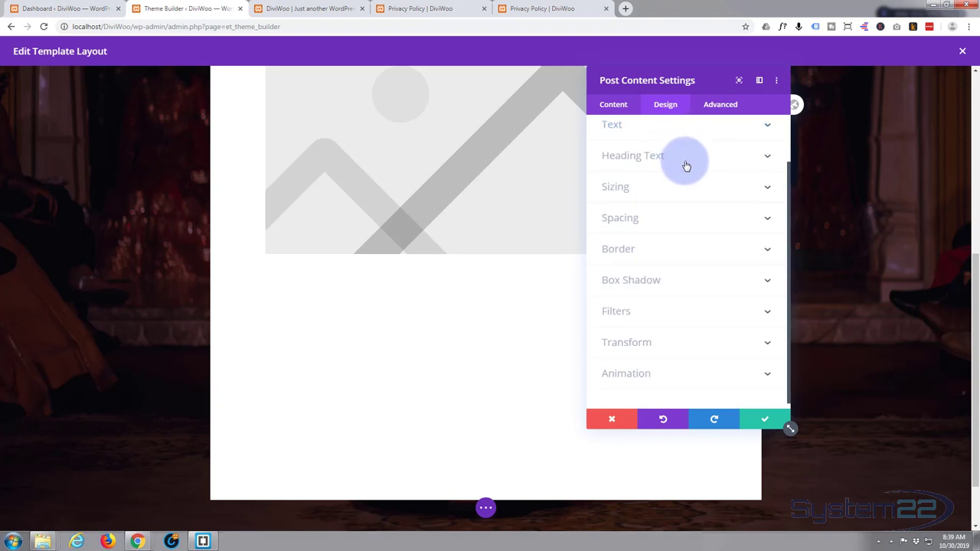
click(682, 221)
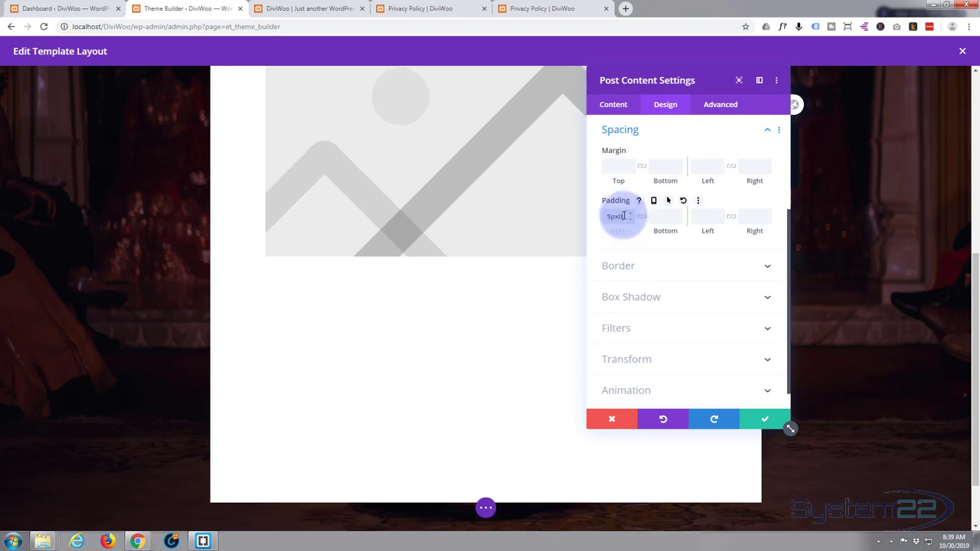
drag(617, 220, 575, 222)
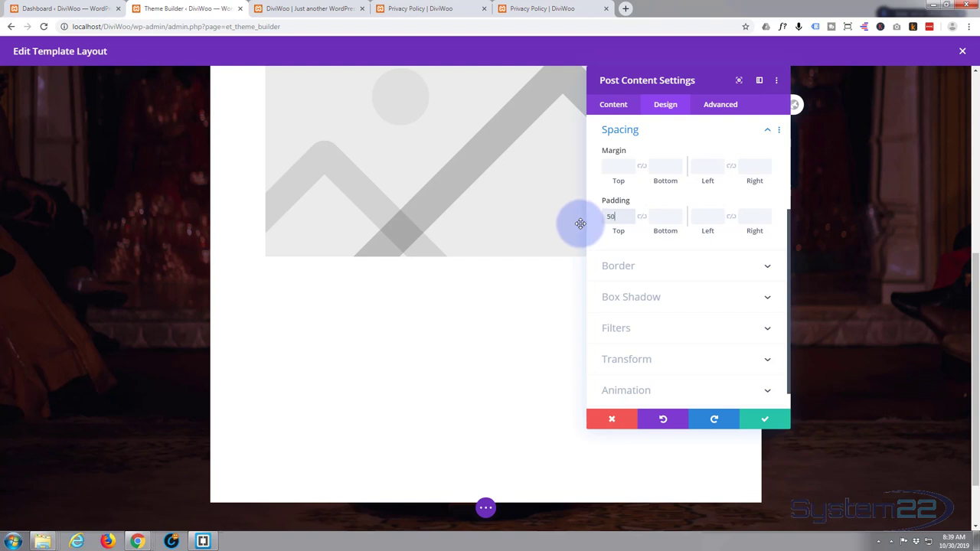
click(622, 220)
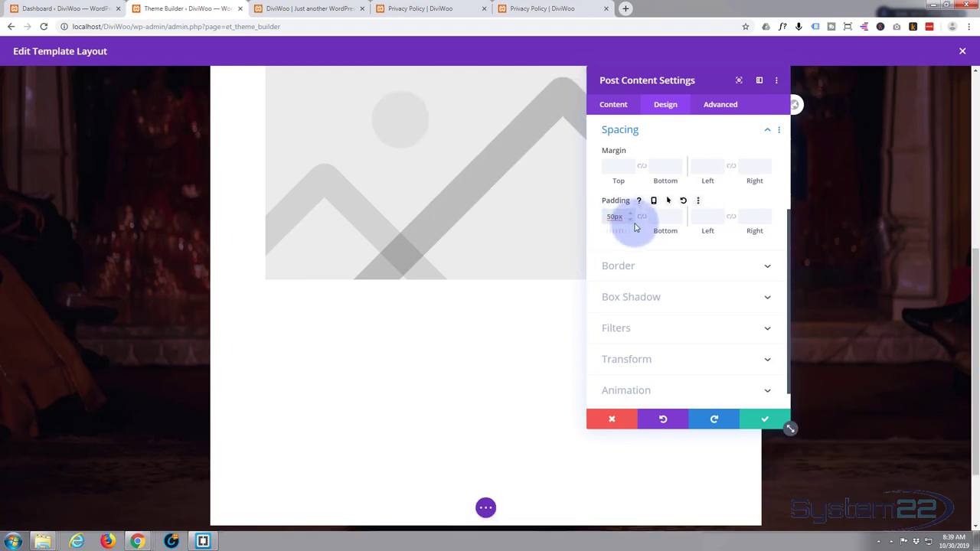
click(643, 219)
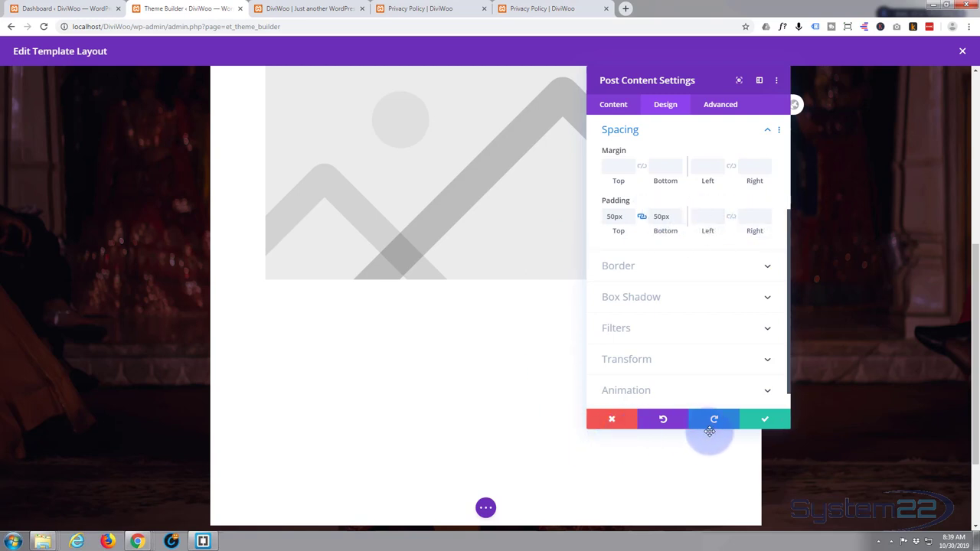
click(764, 421)
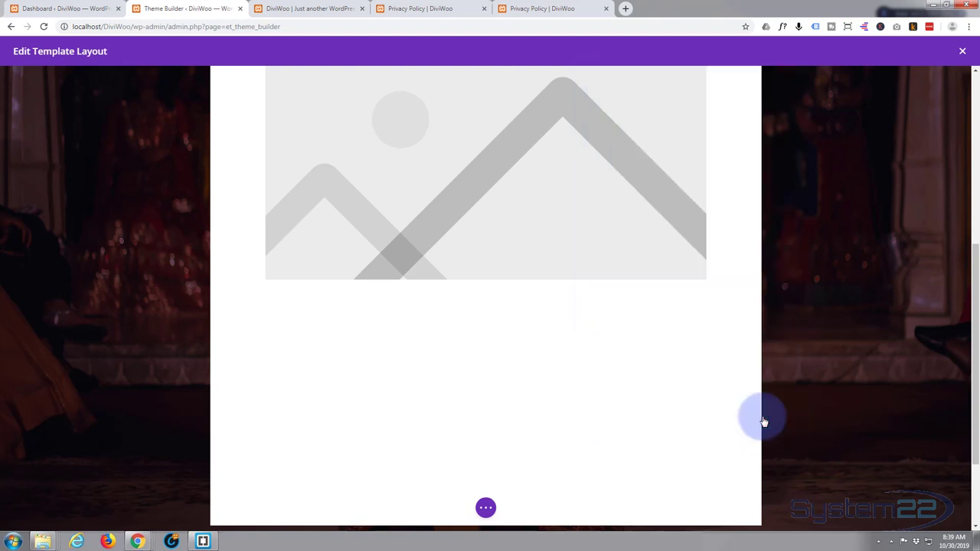
Step: Save the body layout, close the template editor and save all Theme Builder changes
click(486, 509)
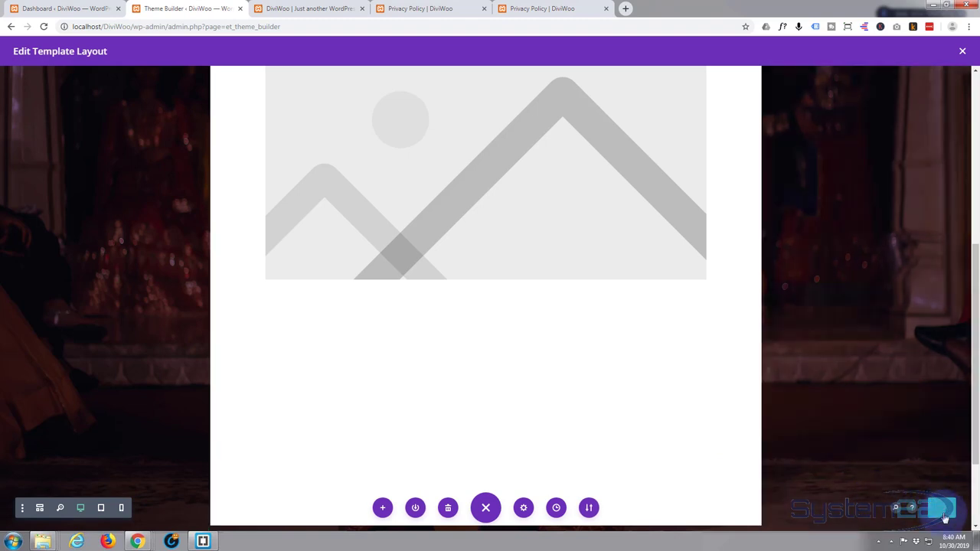
click(963, 52)
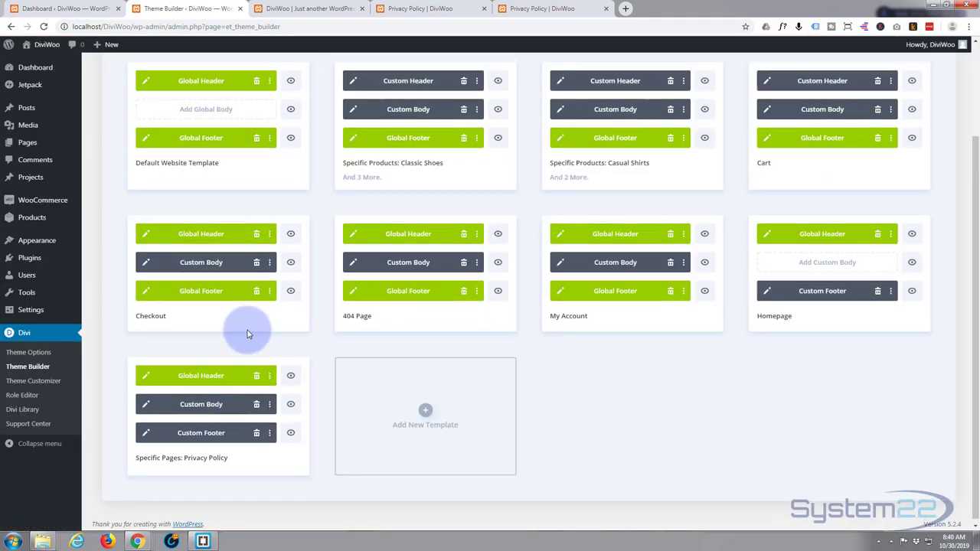
scroll(247, 334, up, 3)
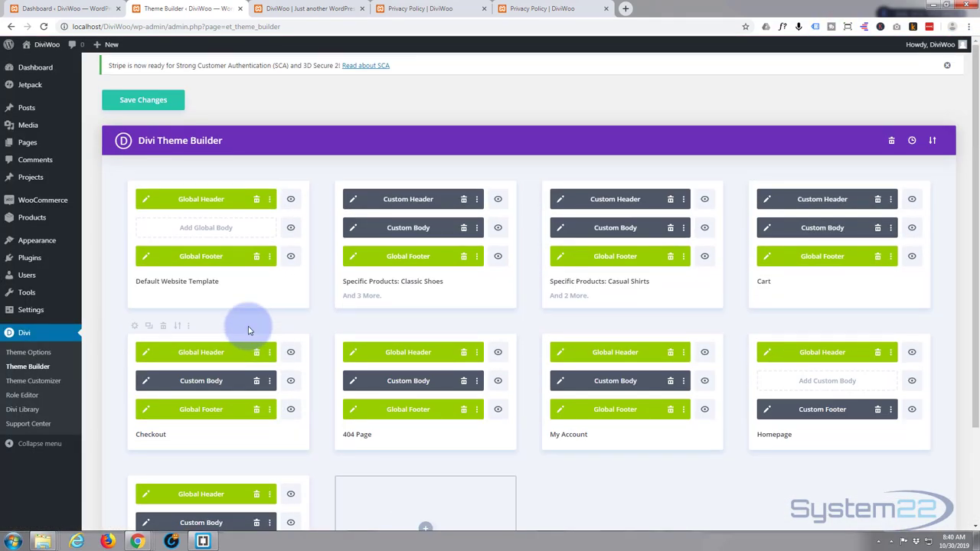
click(142, 100)
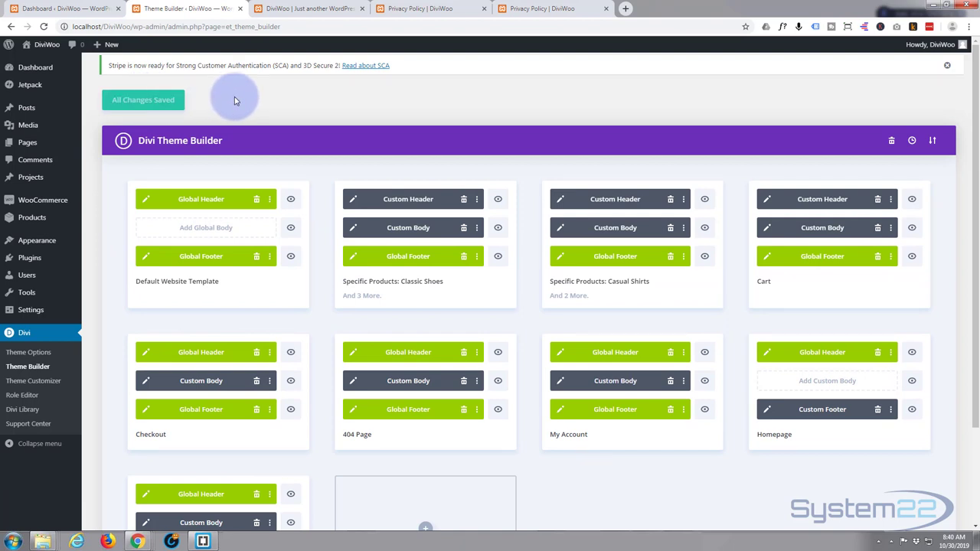
Step: Switch to the styled live Privacy Policy page and look through its text, subscribe form and product grid
click(417, 9)
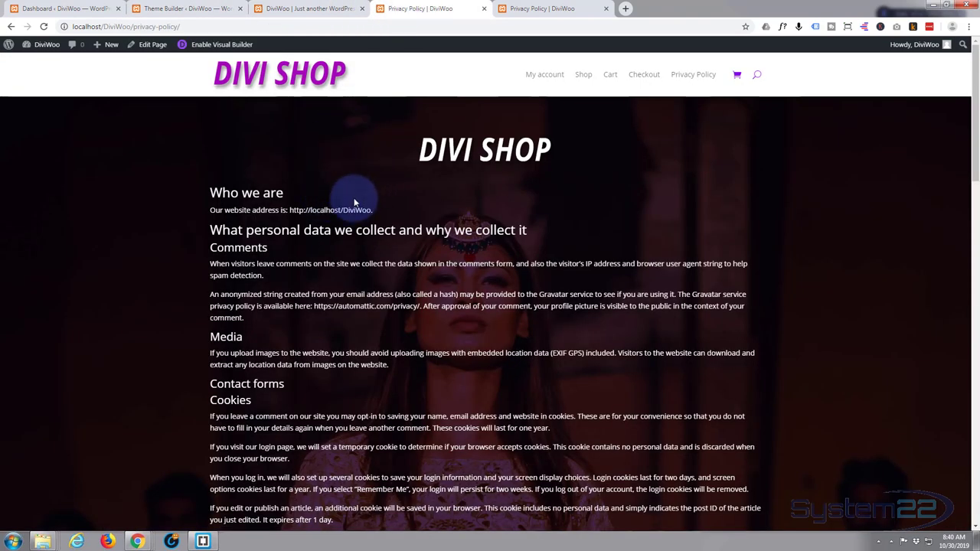
scroll(160, 229, down, 6)
scroll(165, 245, down, 3)
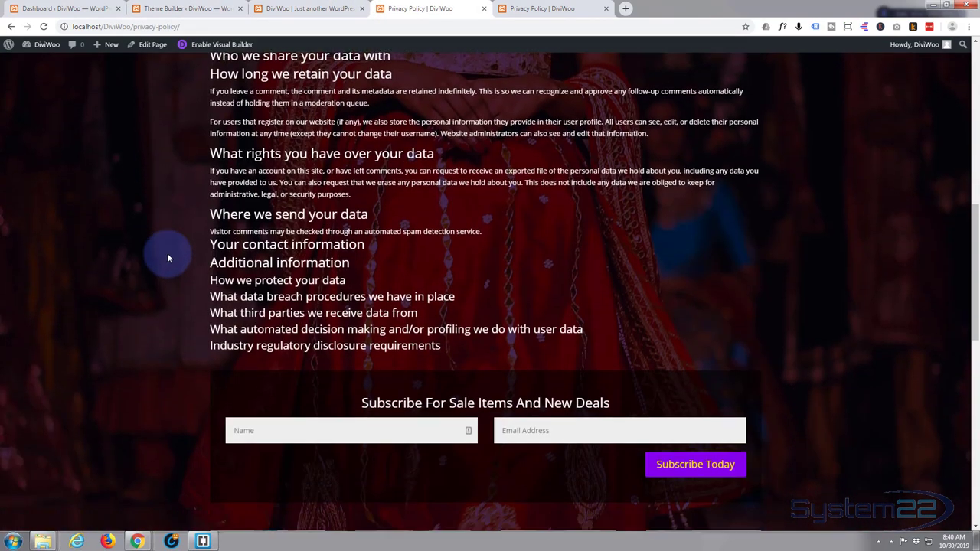
scroll(157, 337, down, 2)
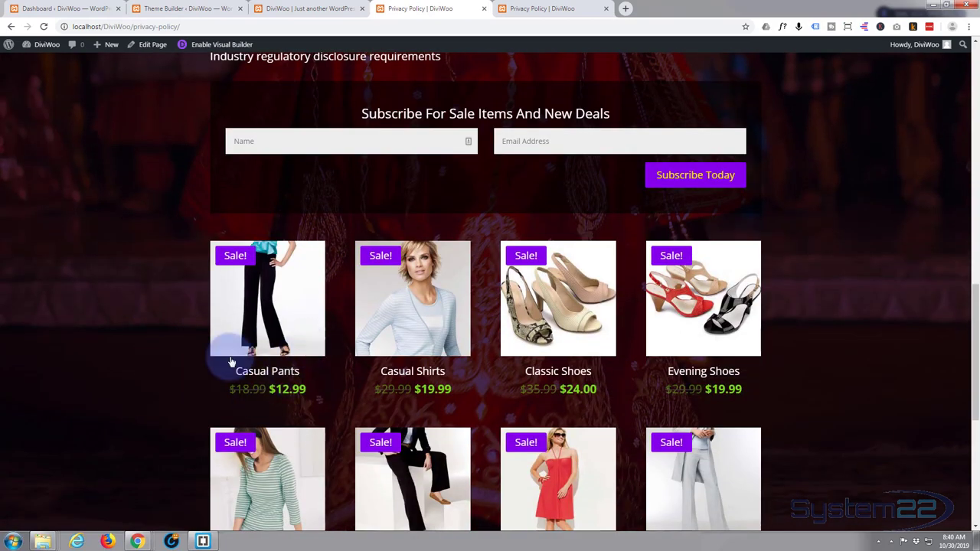
scroll(161, 309, up, 7)
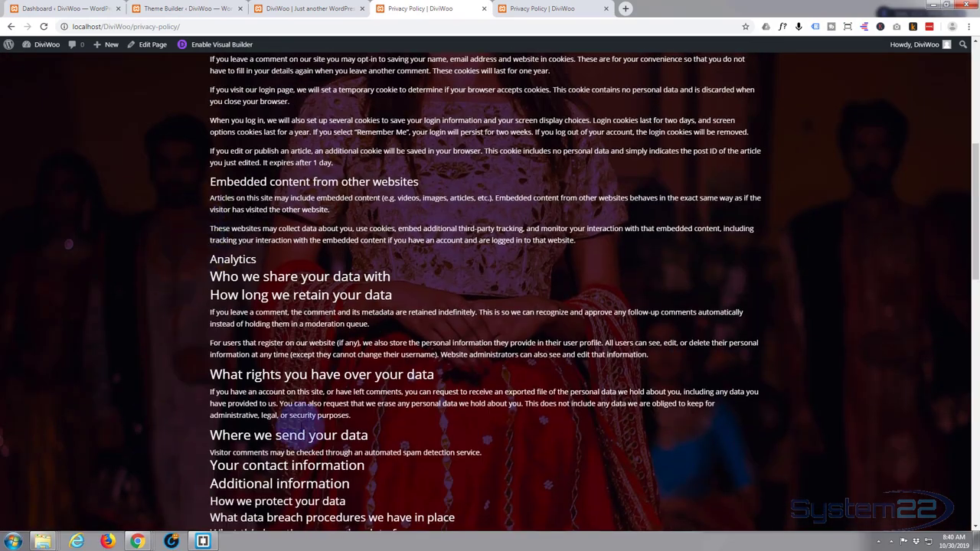
scroll(298, 414, up, 7)
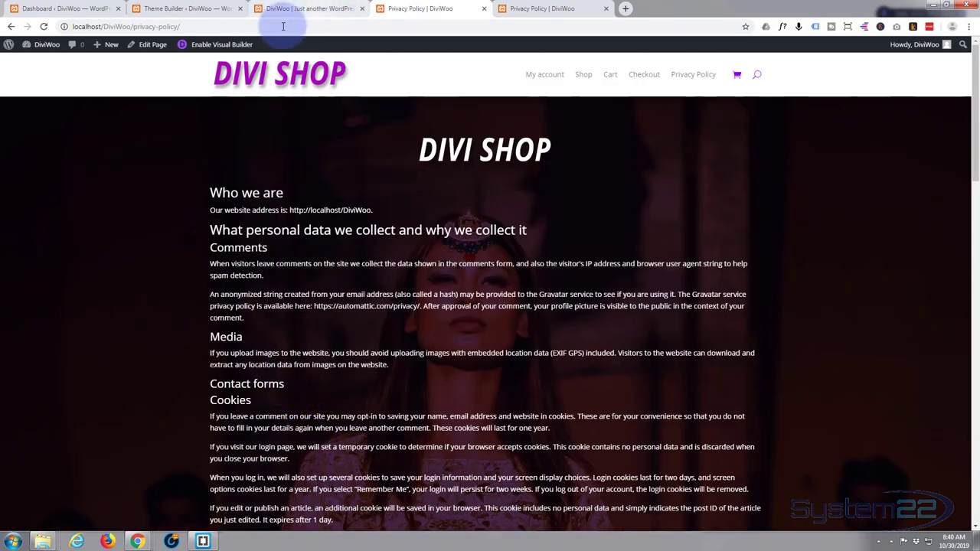
Step: Reload the live Privacy Policy page and examine the text colors, padding and background photo down to the footer
click(43, 26)
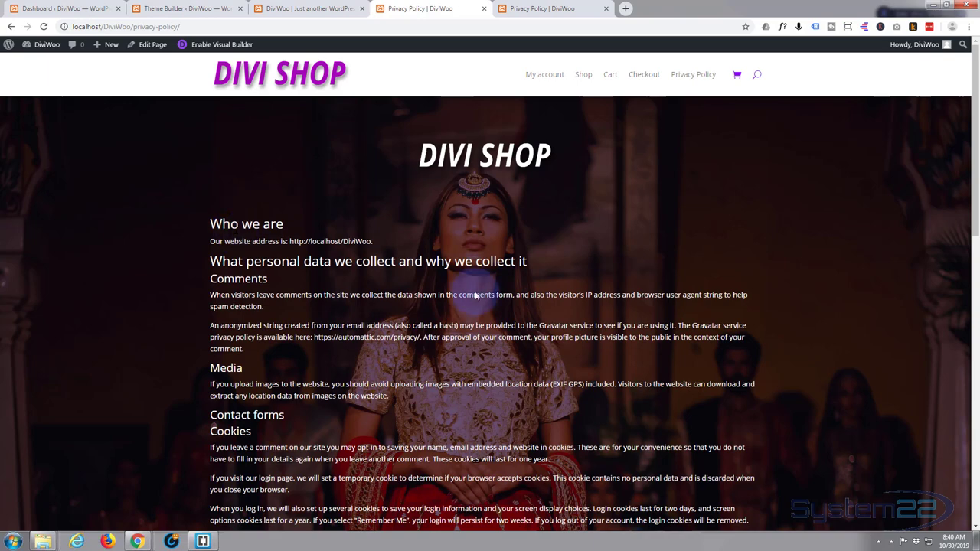
scroll(548, 303, down, 2)
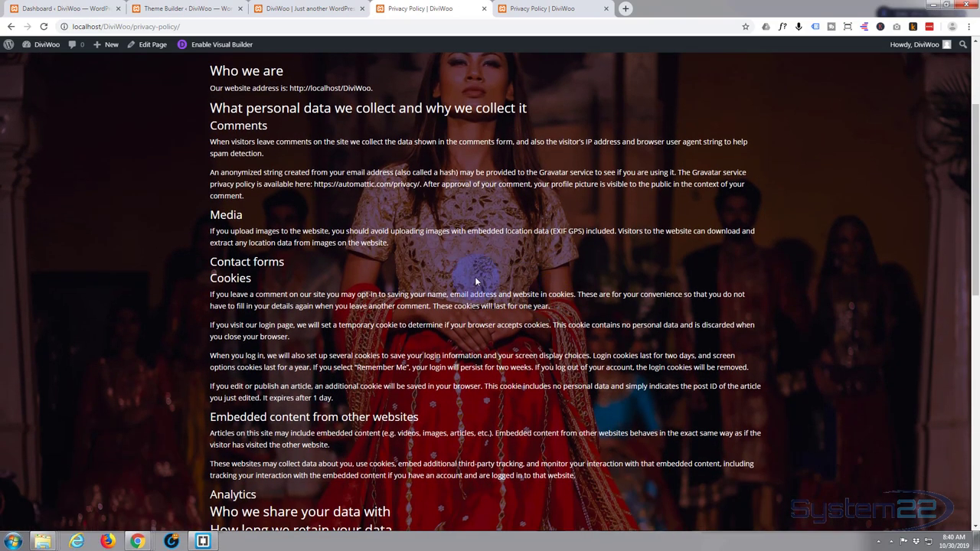
scroll(468, 262, down, 3)
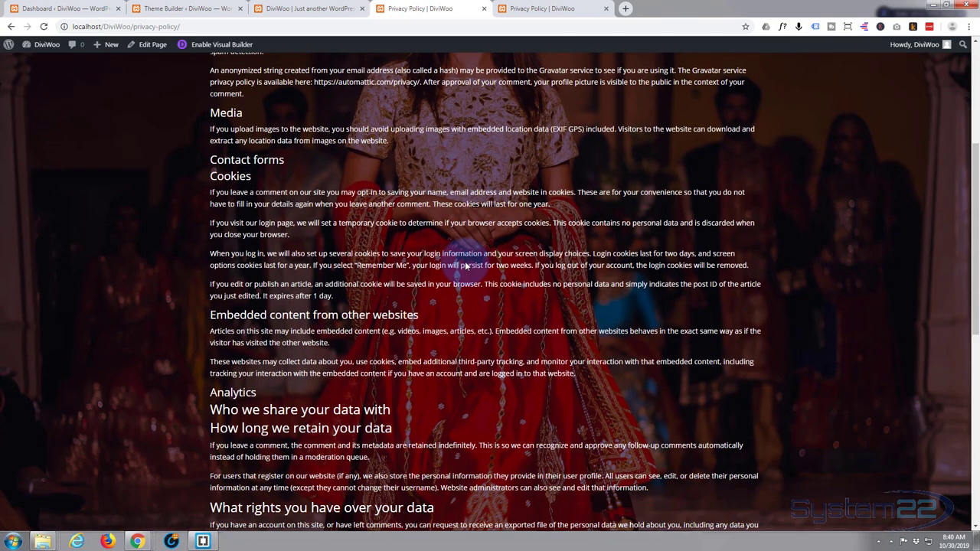
scroll(464, 266, down, 1)
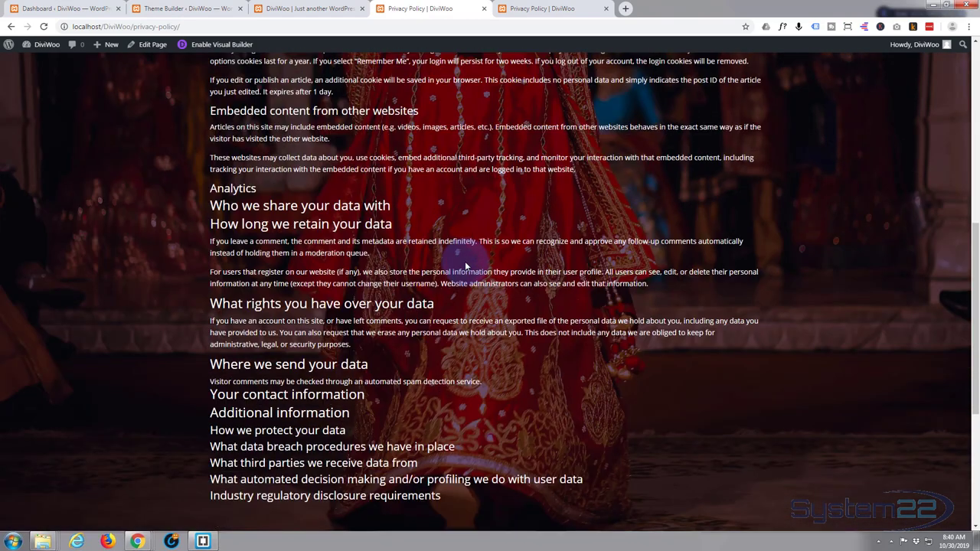
scroll(465, 265, down, 1)
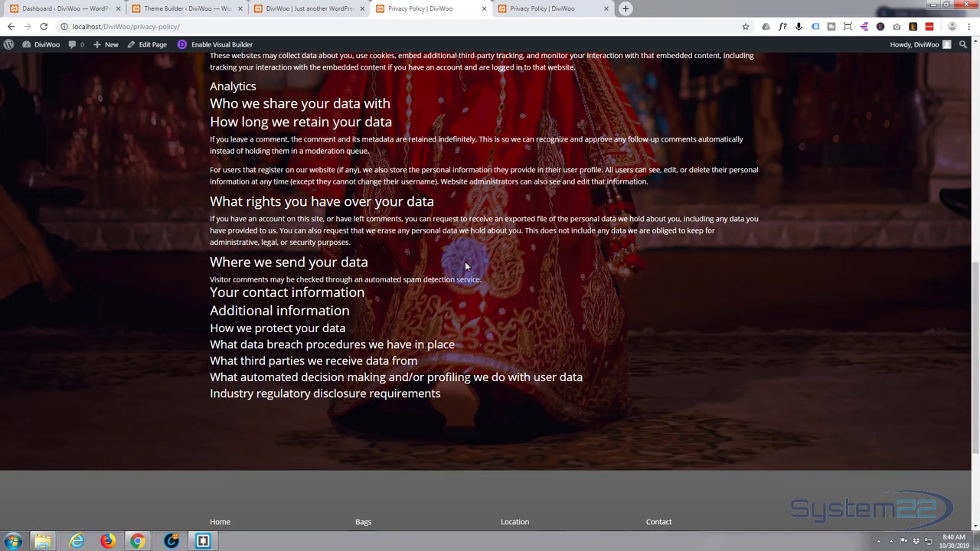
scroll(463, 278, up, 2)
scroll(462, 277, down, 4)
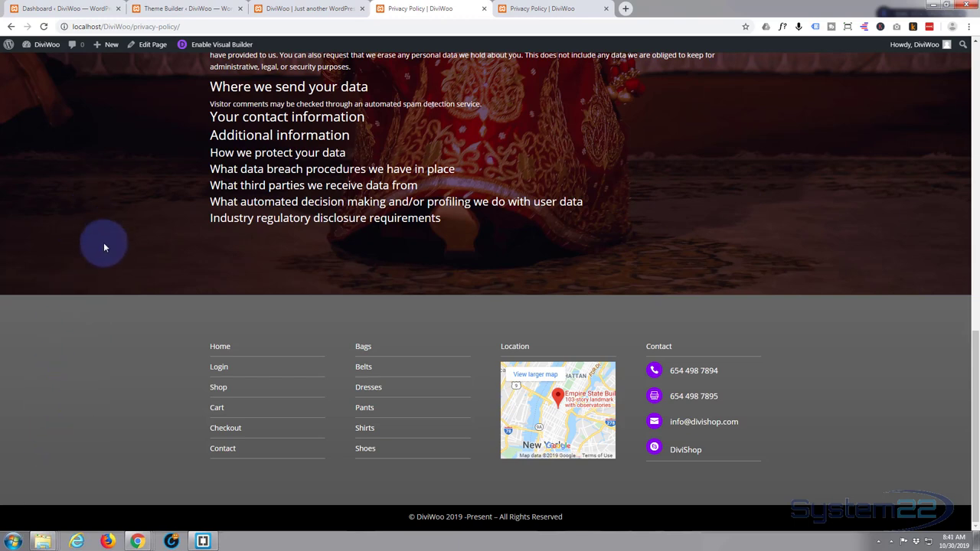
scroll(95, 459, up, 4)
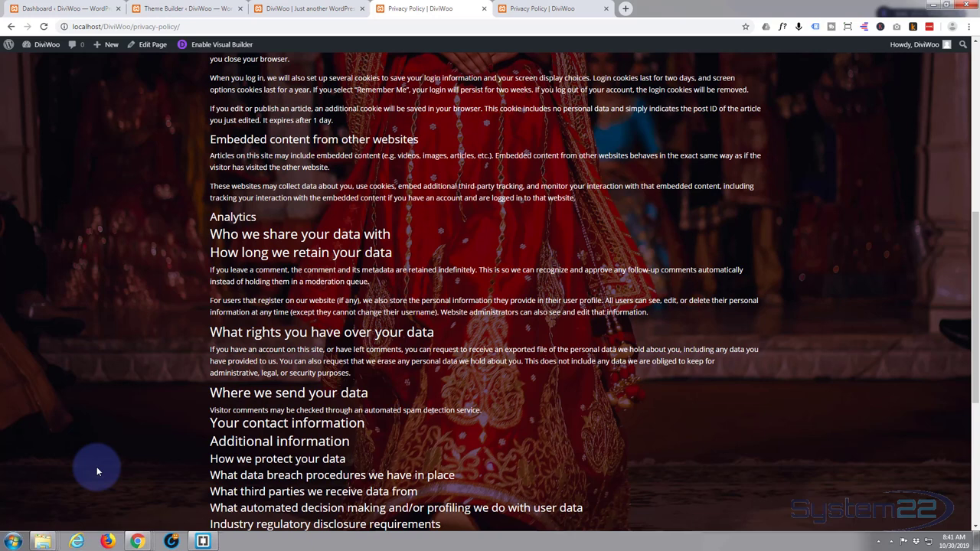
Step: Return to the Theme Builder and open the Privacy Policy template's custom body for editing
click(164, 8)
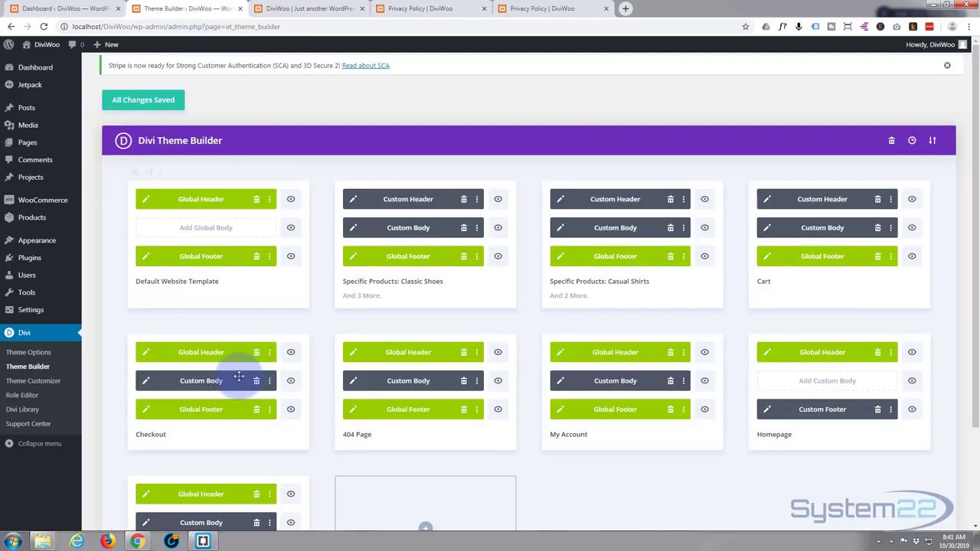
scroll(204, 418, down, 2)
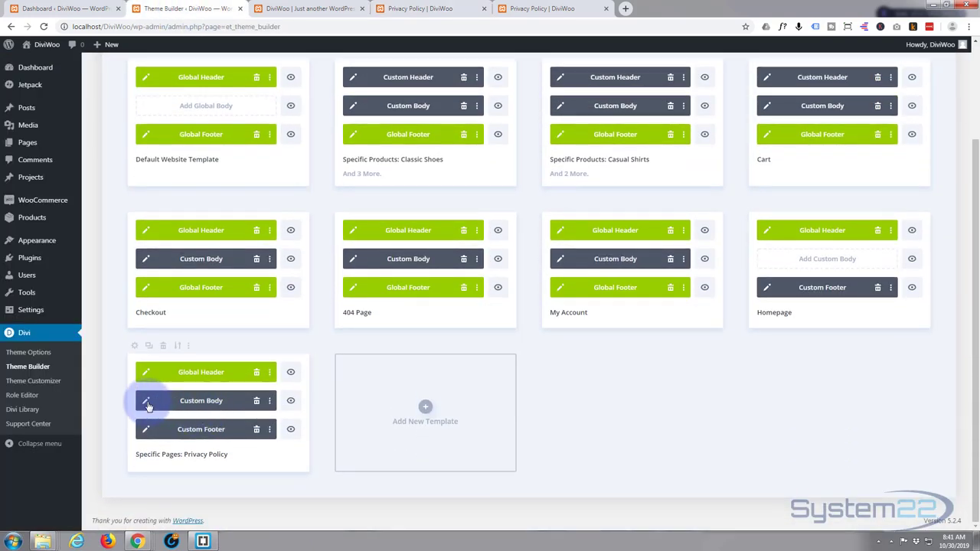
click(145, 403)
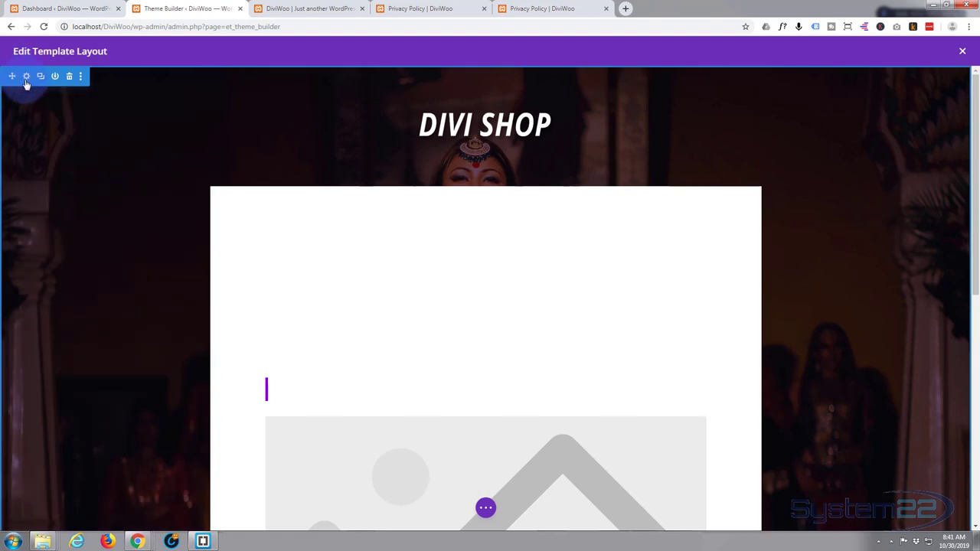
Step: Set the section's background color overlay to rgba(34,0,66,0.83) and save the section settings
click(26, 79)
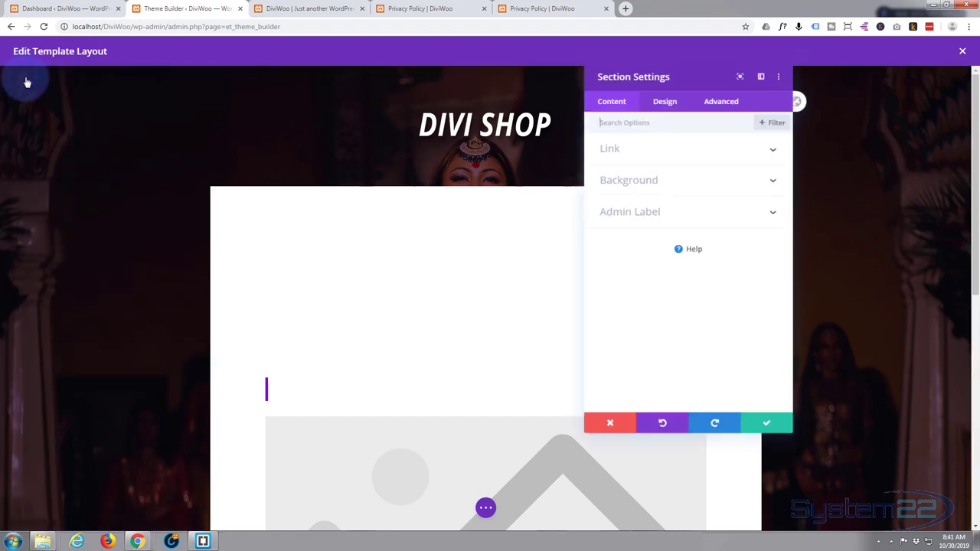
click(701, 185)
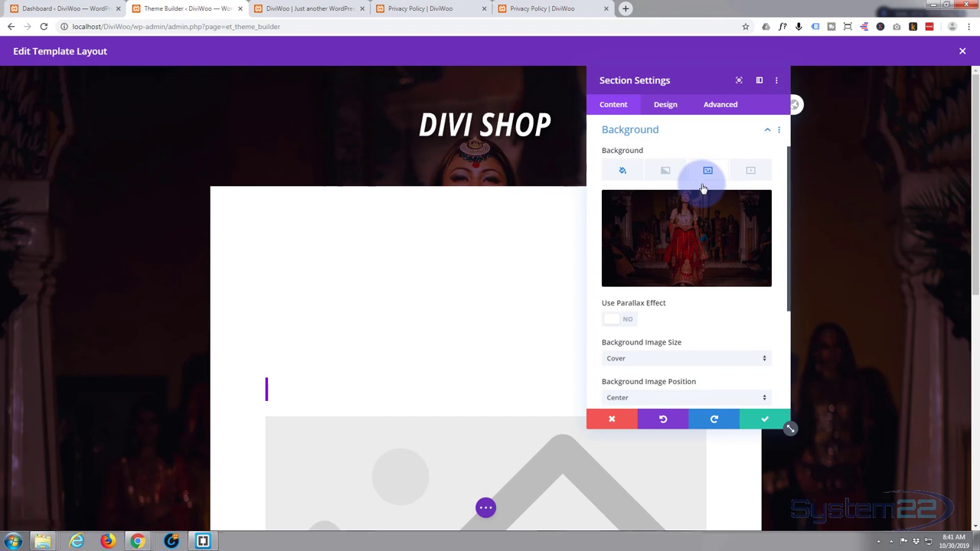
click(623, 170)
click(683, 235)
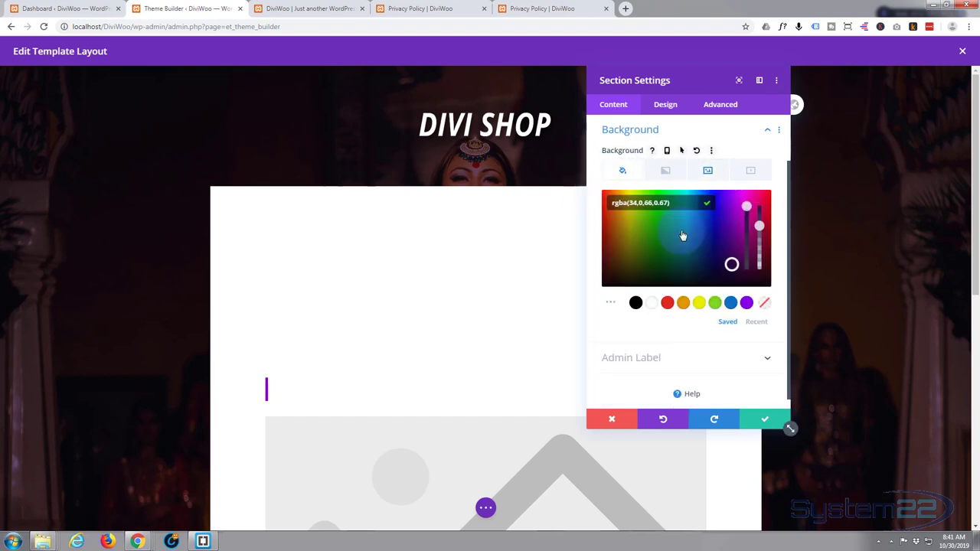
drag(759, 207, 762, 229)
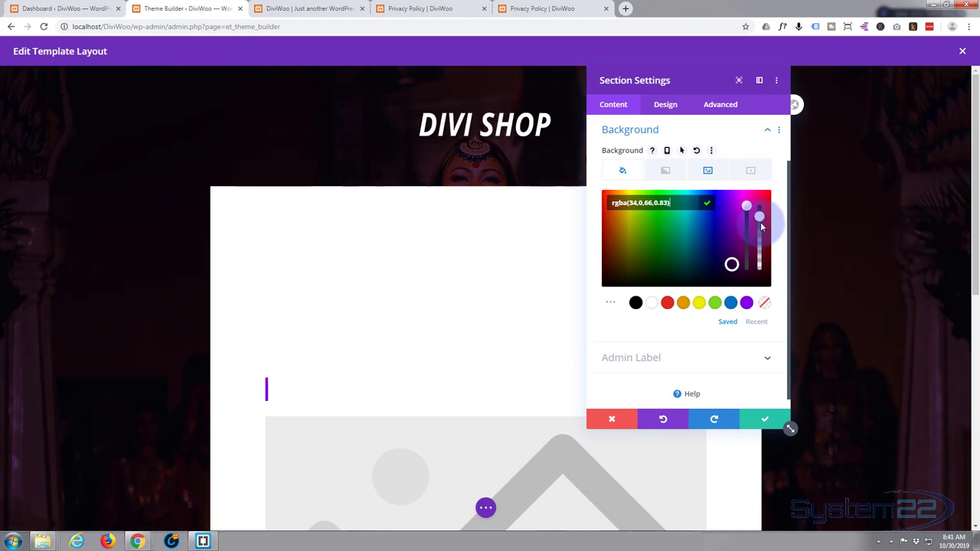
click(764, 418)
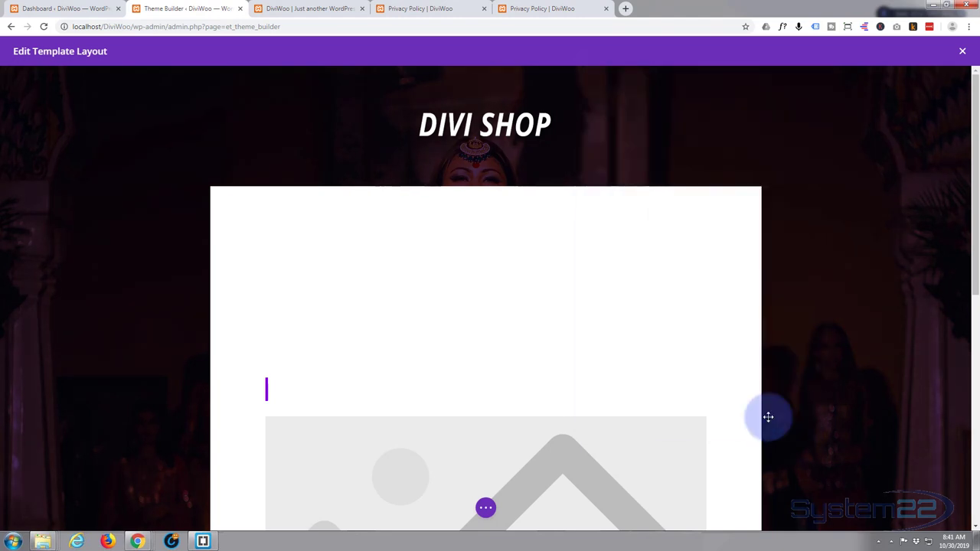
Step: Add a single-column row beneath the post content and insert a Contact Form module in it
scroll(107, 306, down, 2)
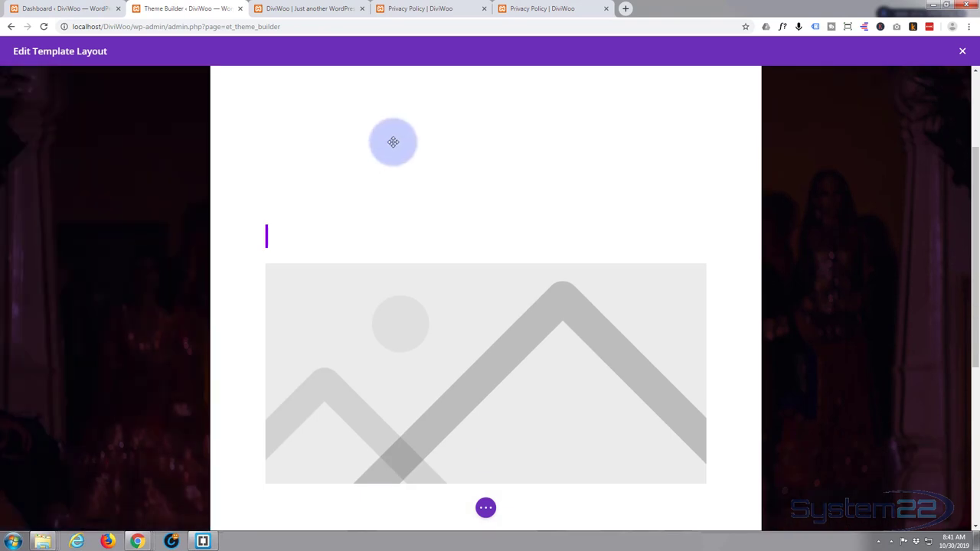
scroll(137, 220, down, 2)
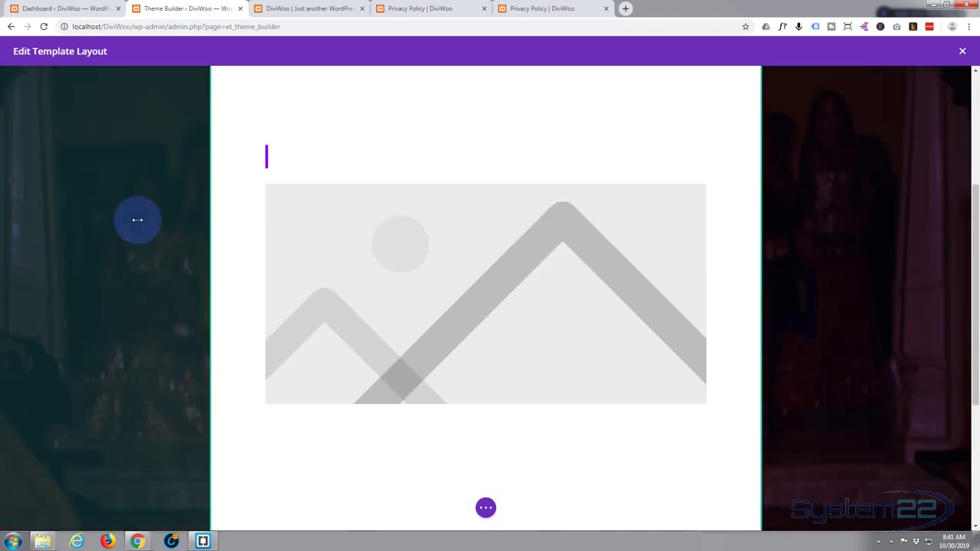
scroll(137, 220, down, 4)
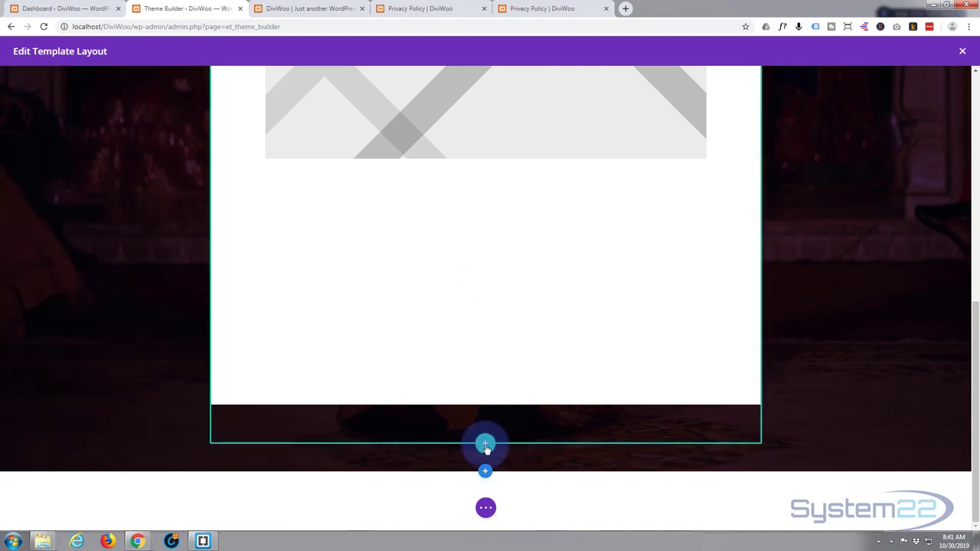
click(486, 445)
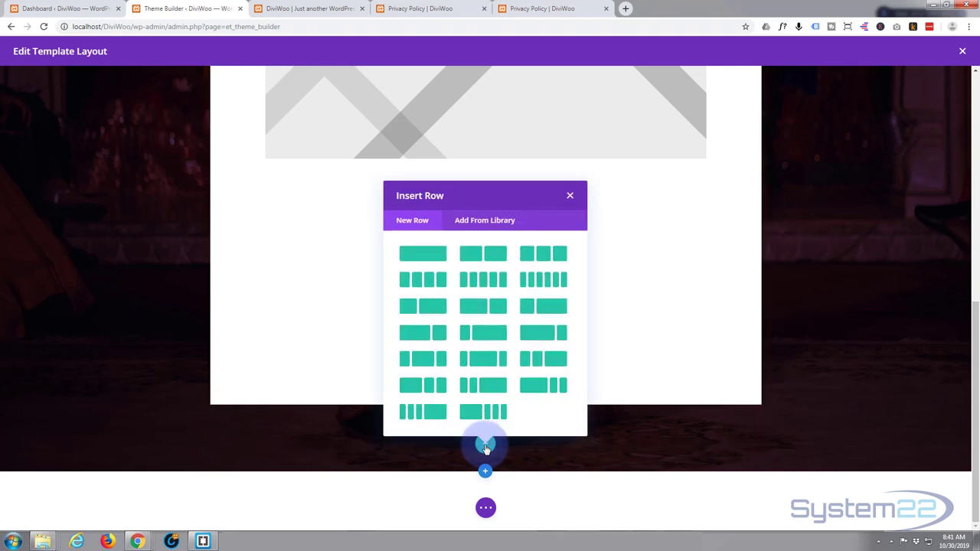
click(433, 260)
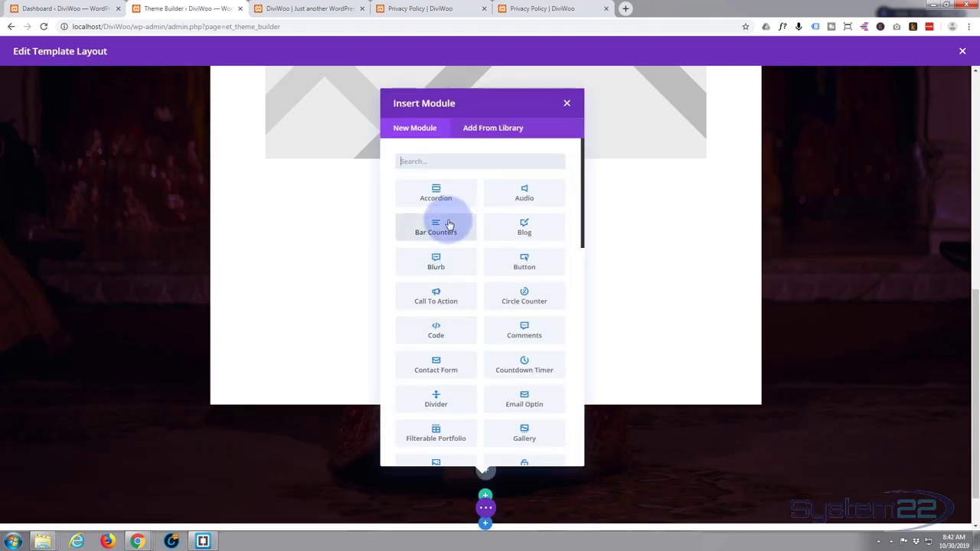
click(423, 367)
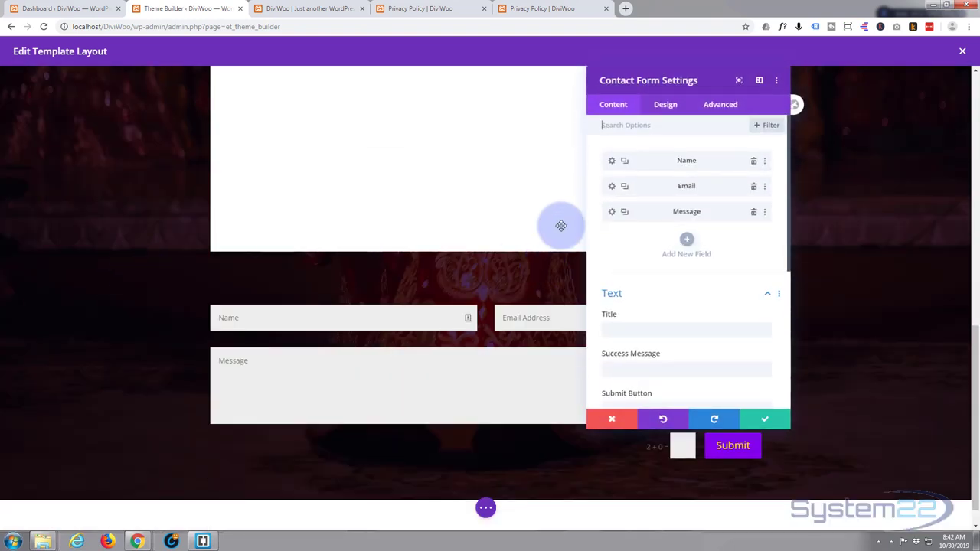
Step: Remove the Message field from the contact form and title the form "Subscribe Today For Deals And New Items"
drag(710, 81, 893, 81)
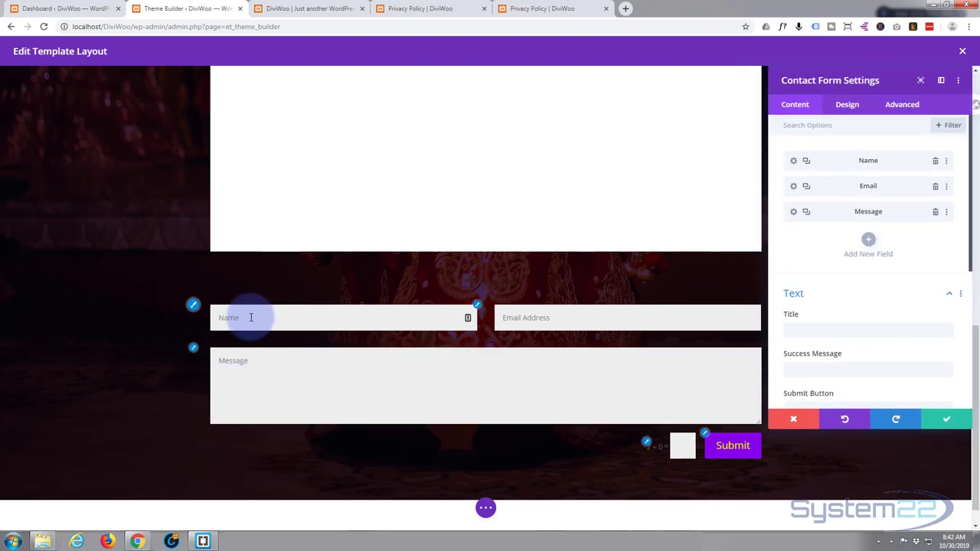
click(936, 213)
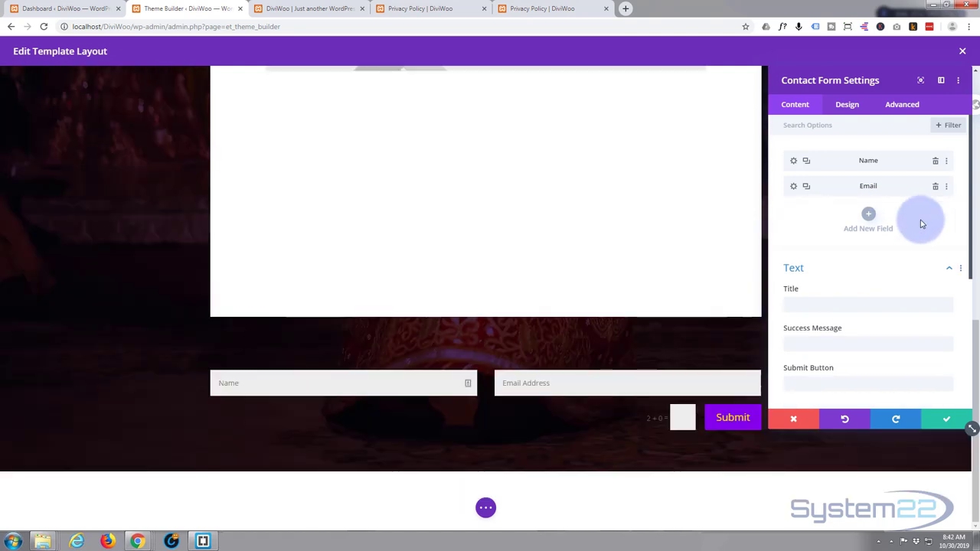
click(797, 304)
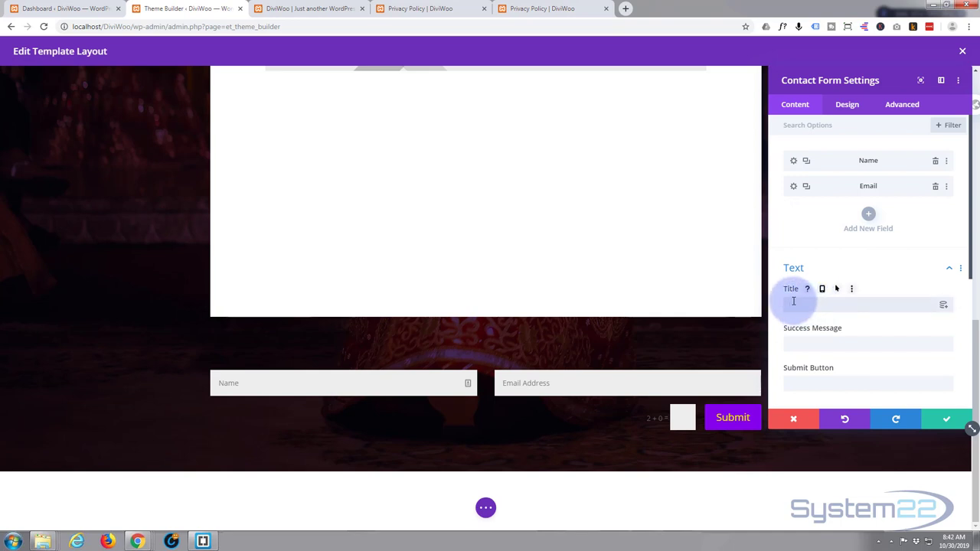
text(Sub)
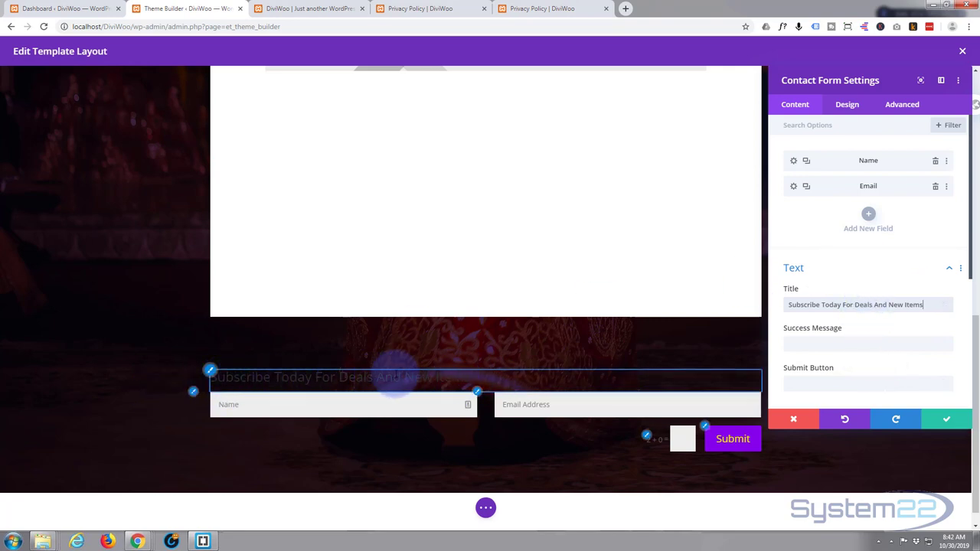
Step: Set the form's success message to "Thanks for subscribing!" and its submit button text to "Subscribe Today"
scroll(848, 269, down, 1)
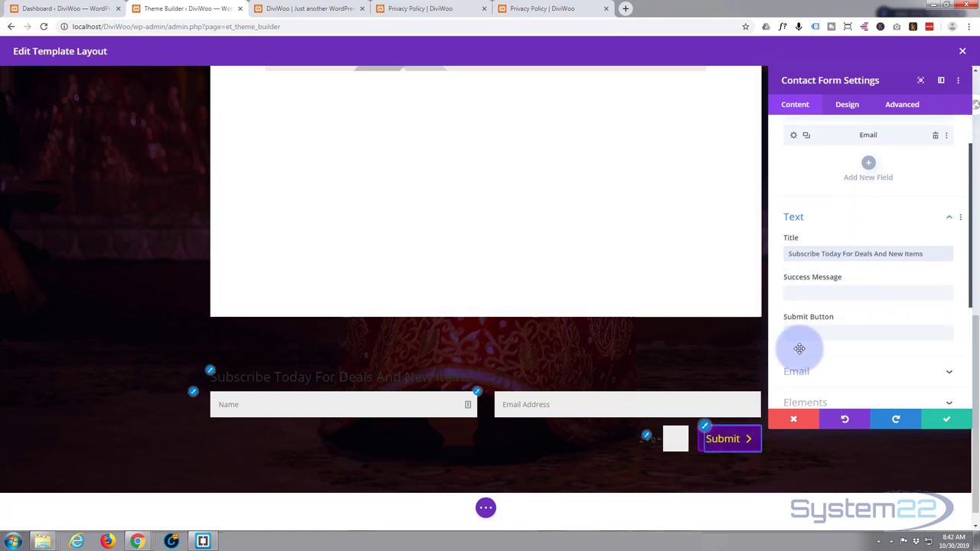
click(790, 296)
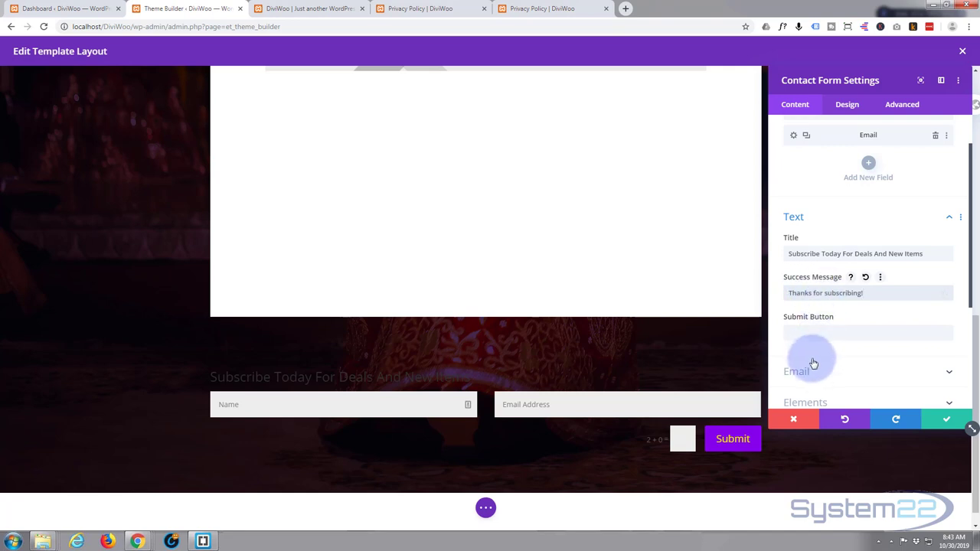
click(813, 333)
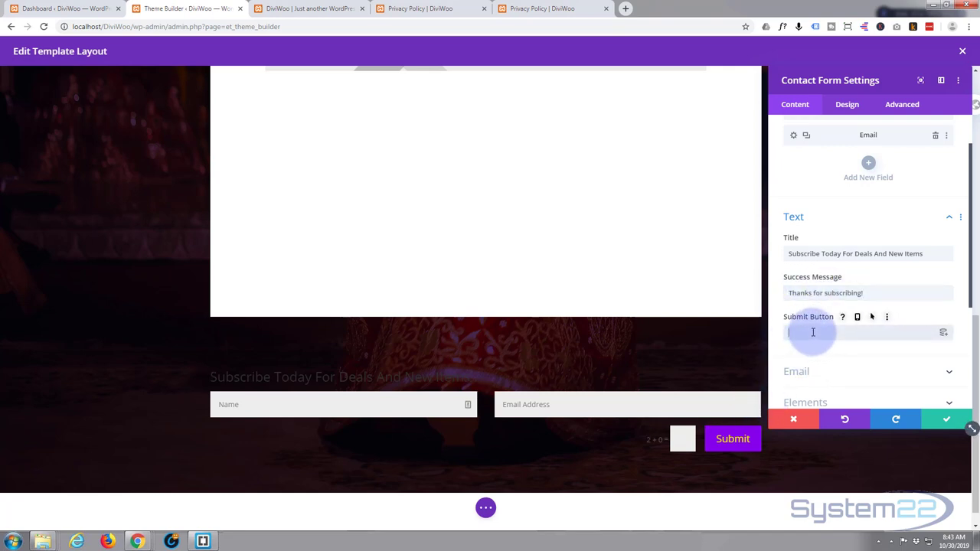
text(Sub)
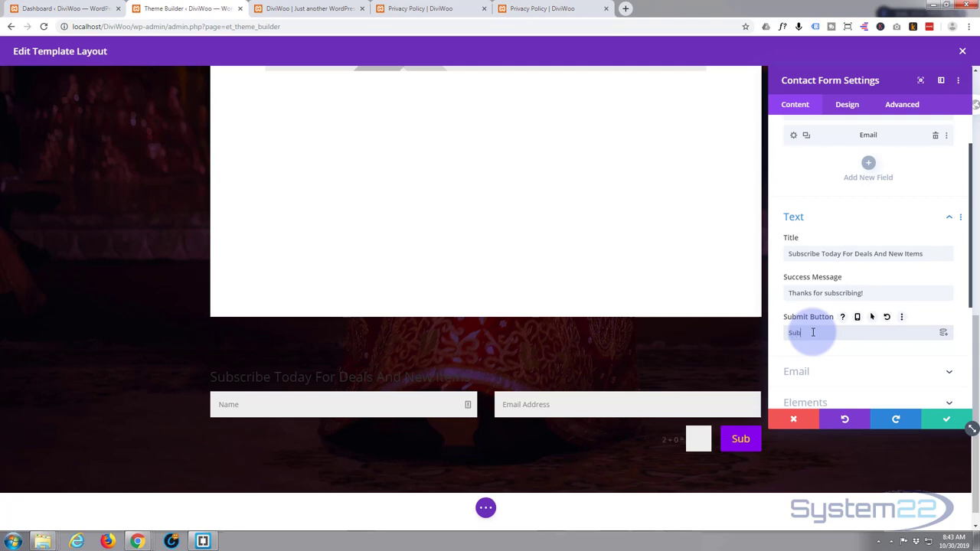
text(scribe)
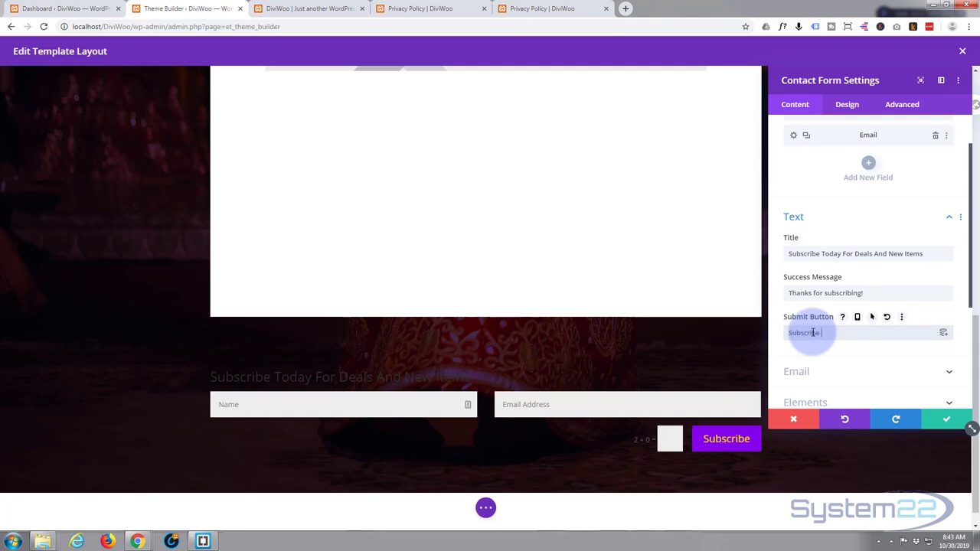
text( Today)
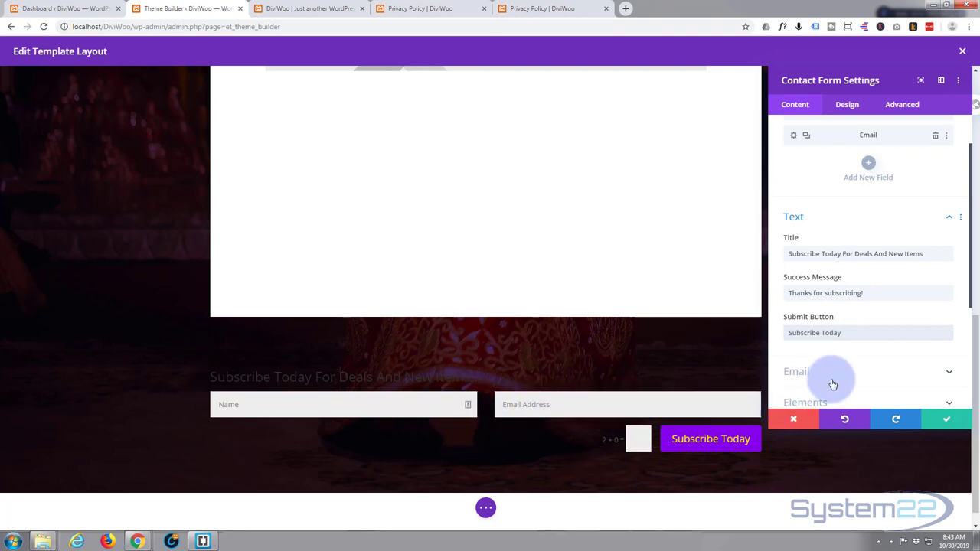
Step: Enter the recipient email address for the contact form's submissions
scroll(853, 241, down, 1)
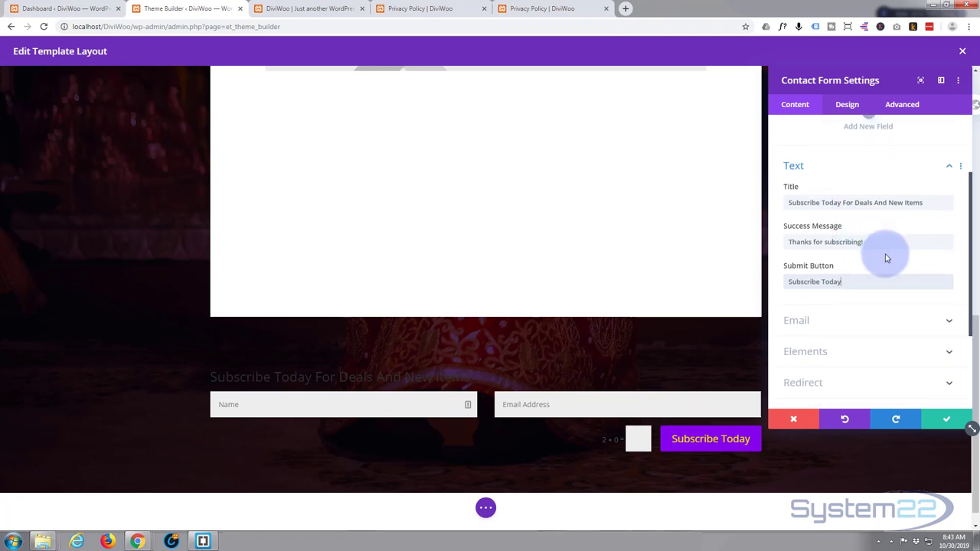
scroll(885, 256, down, 2)
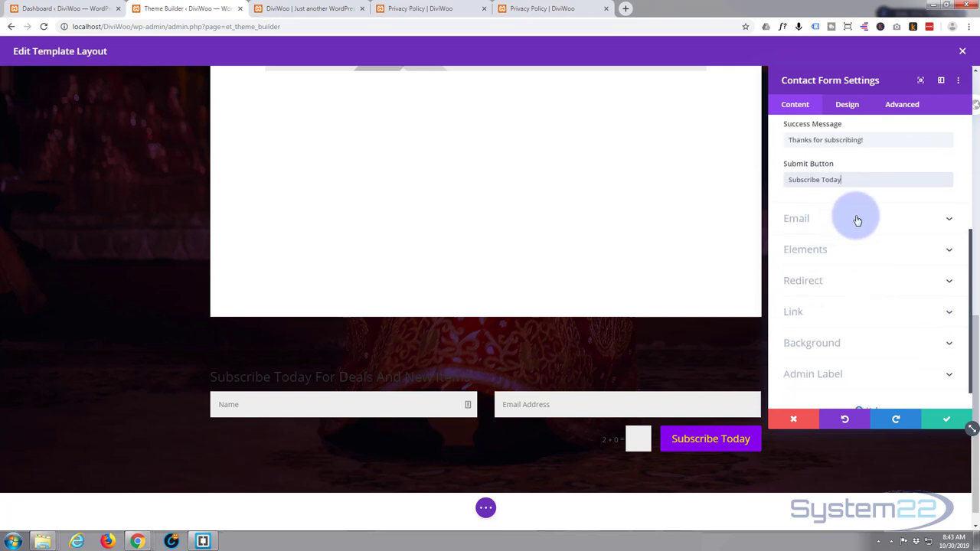
click(858, 219)
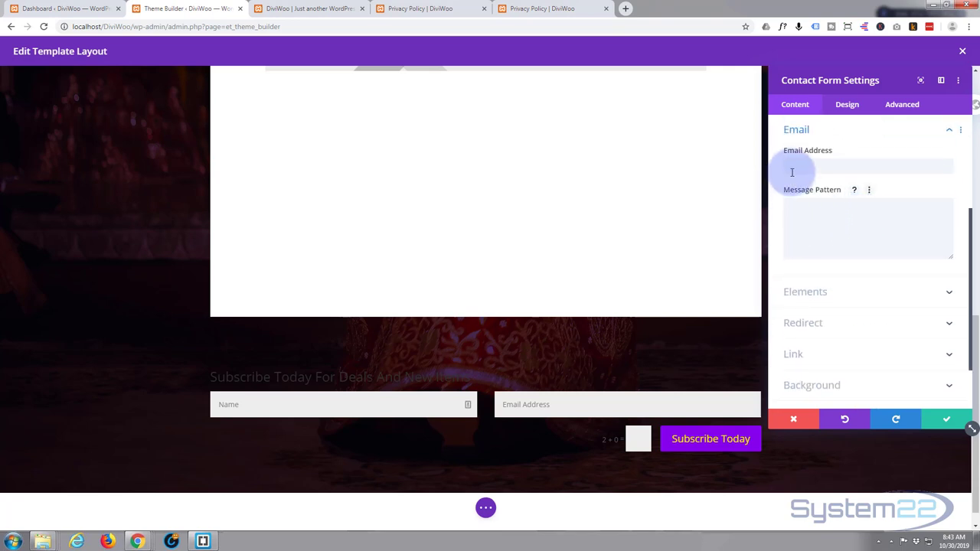
click(795, 165)
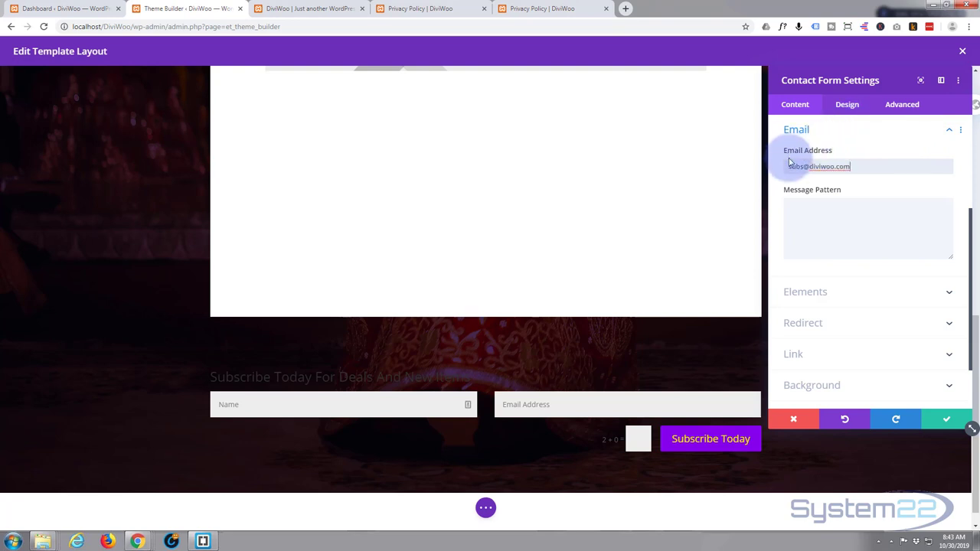
drag(788, 164, 845, 173)
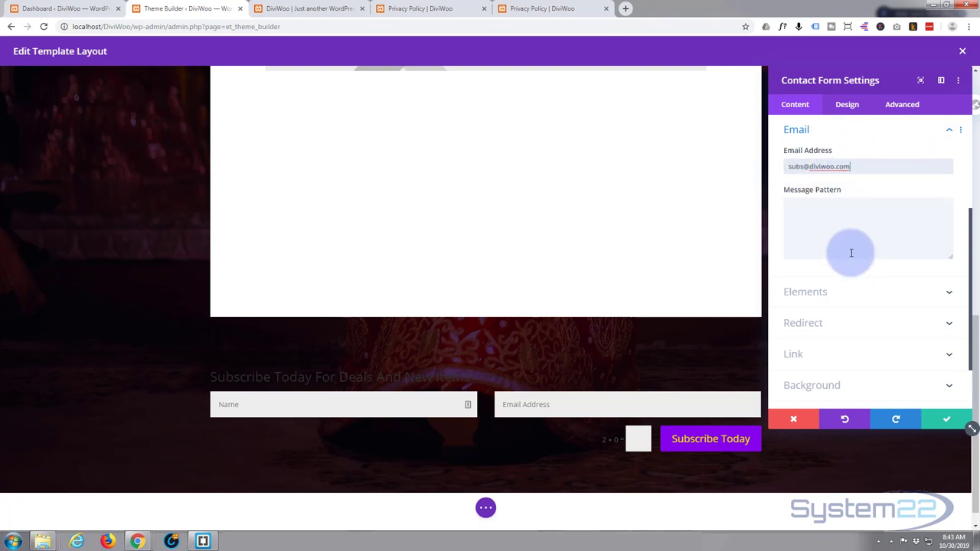
Step: Turn off the contact form's captcha, check its redirect option and open the form's design settings
click(848, 291)
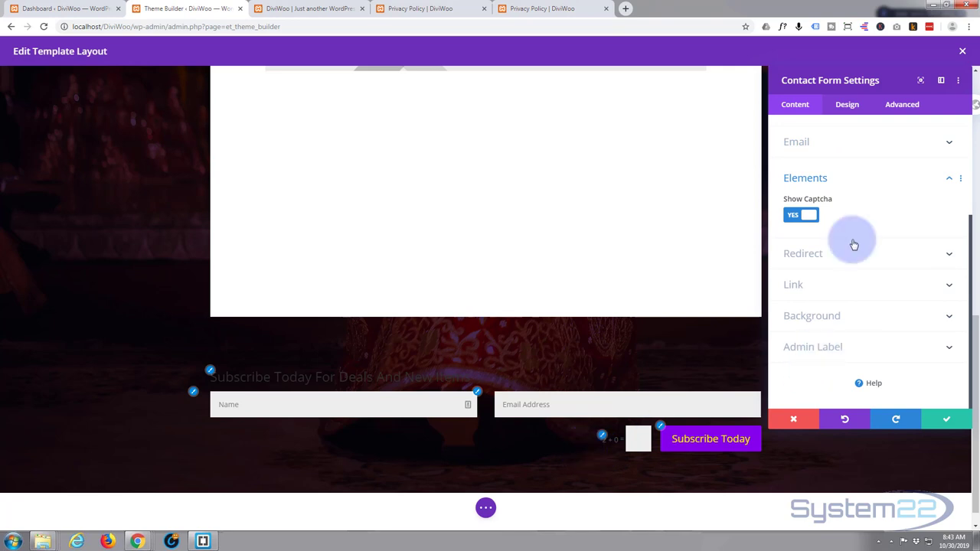
click(796, 216)
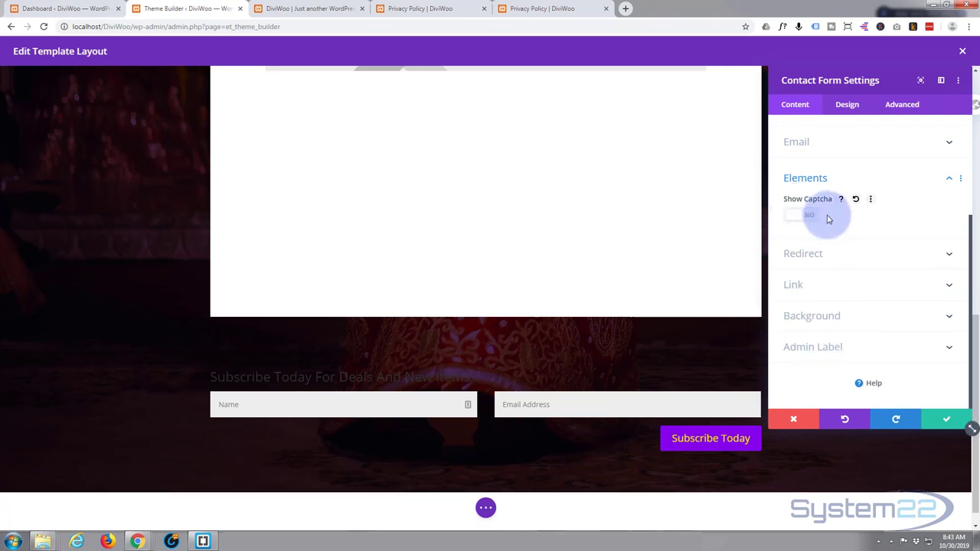
click(863, 260)
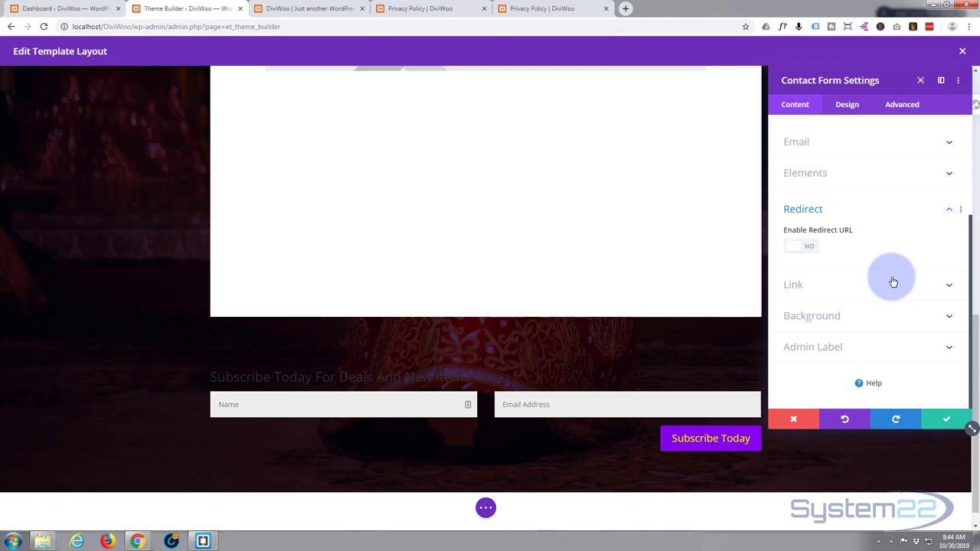
click(845, 106)
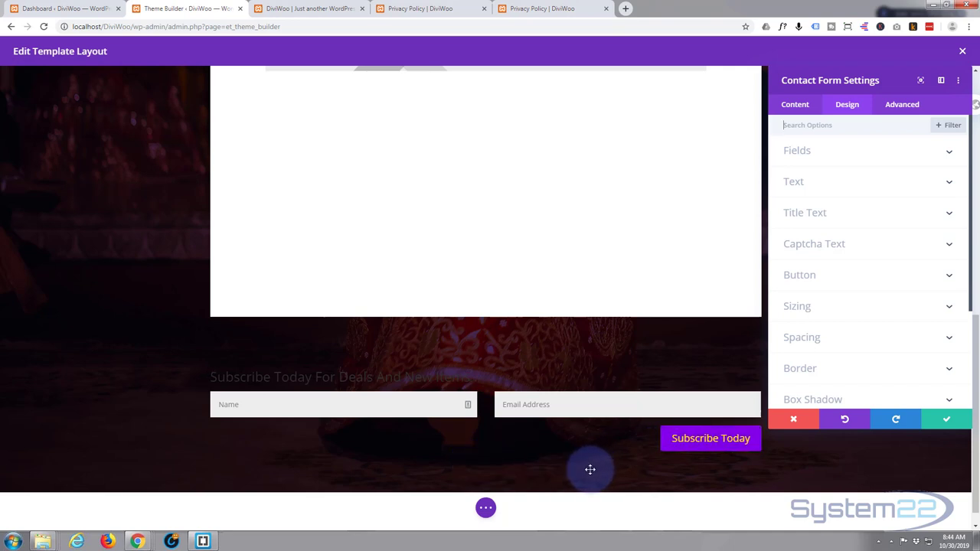
Step: Open the Theme Customizer in a new browser tab and review the site-wide Buttons Style and Buttons Hover Style settings
click(59, 9)
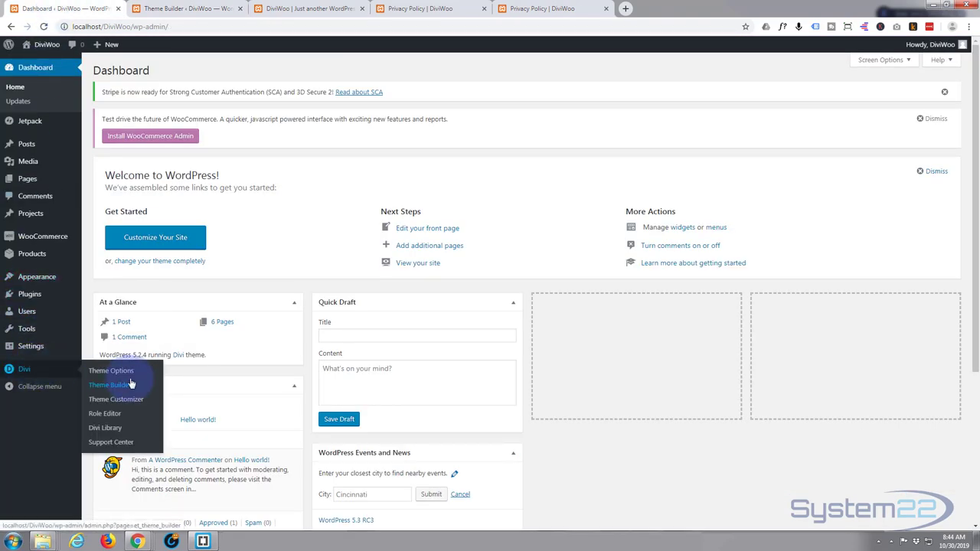
middle_click(125, 404)
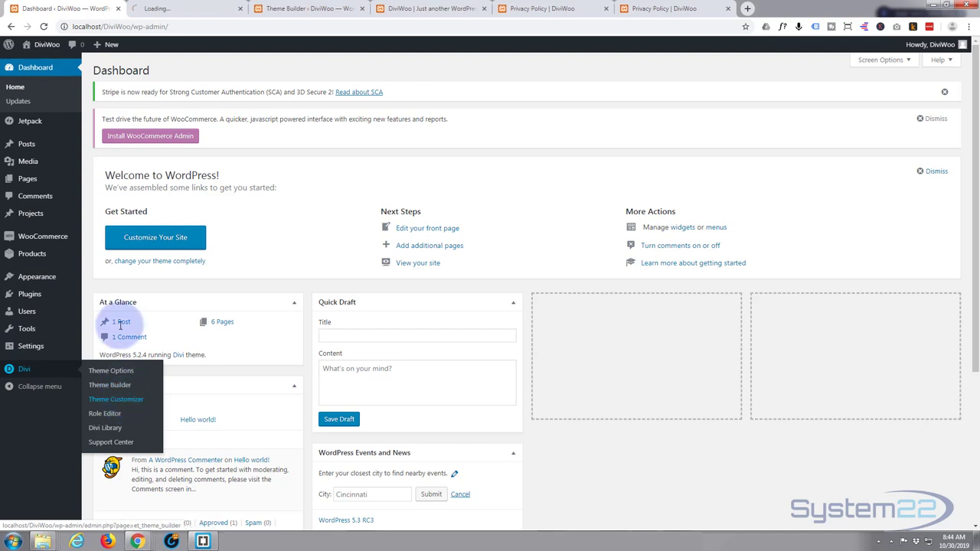
click(205, 8)
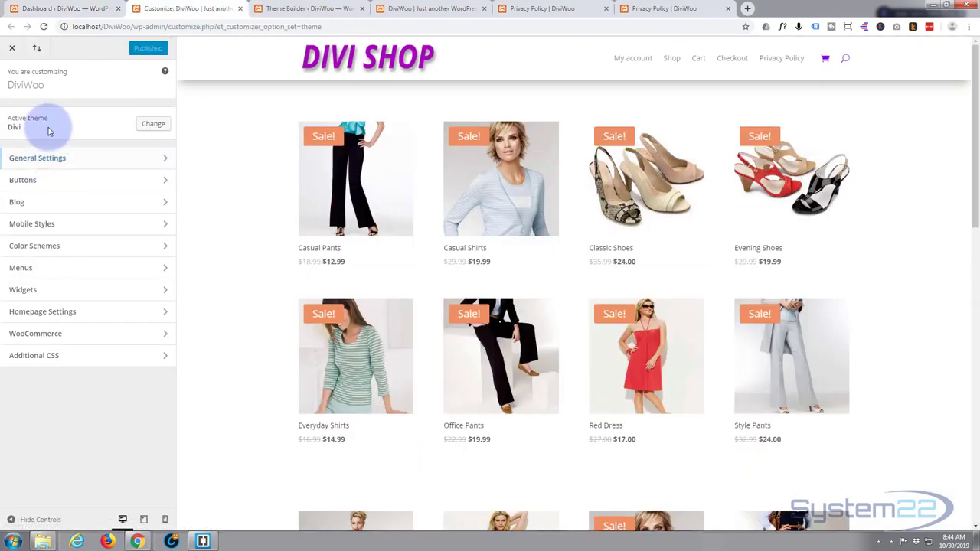
click(52, 184)
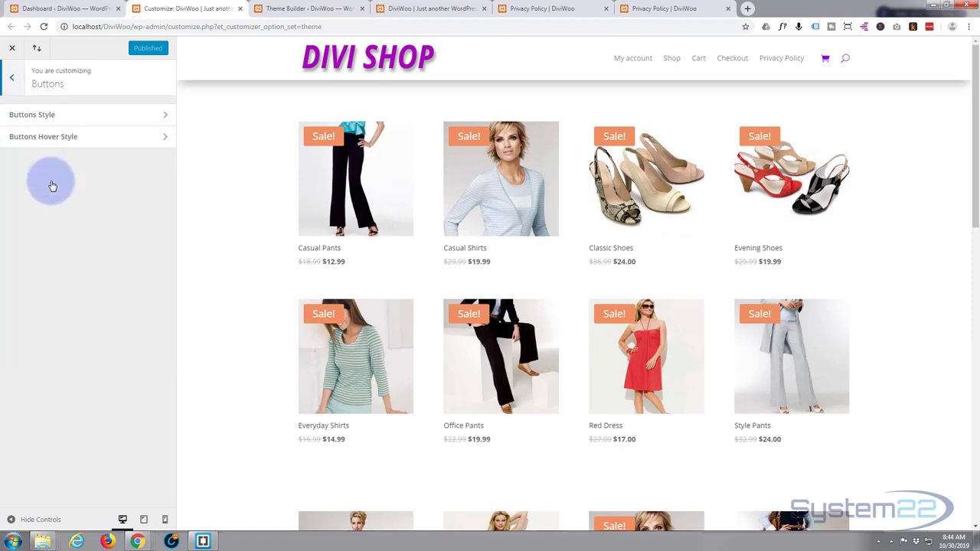
click(69, 120)
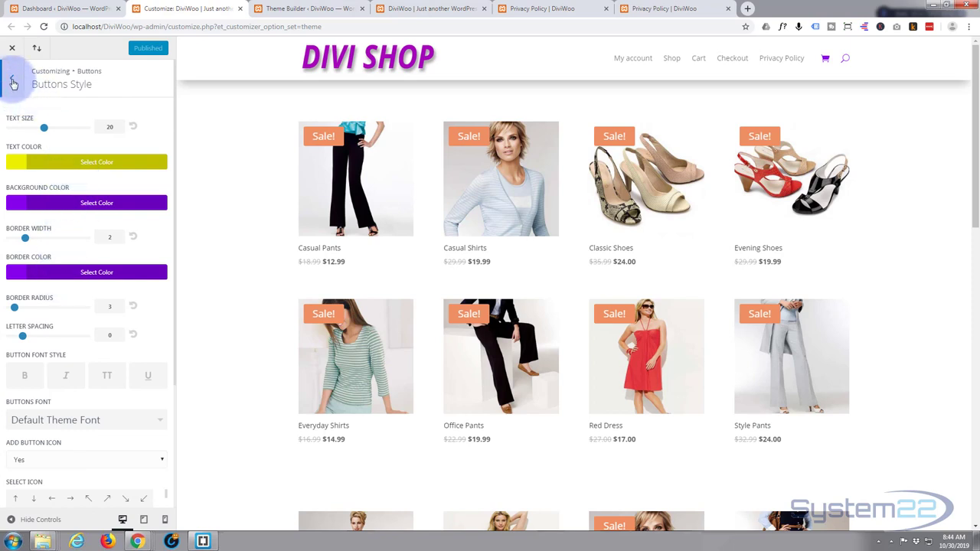
click(11, 79)
click(68, 136)
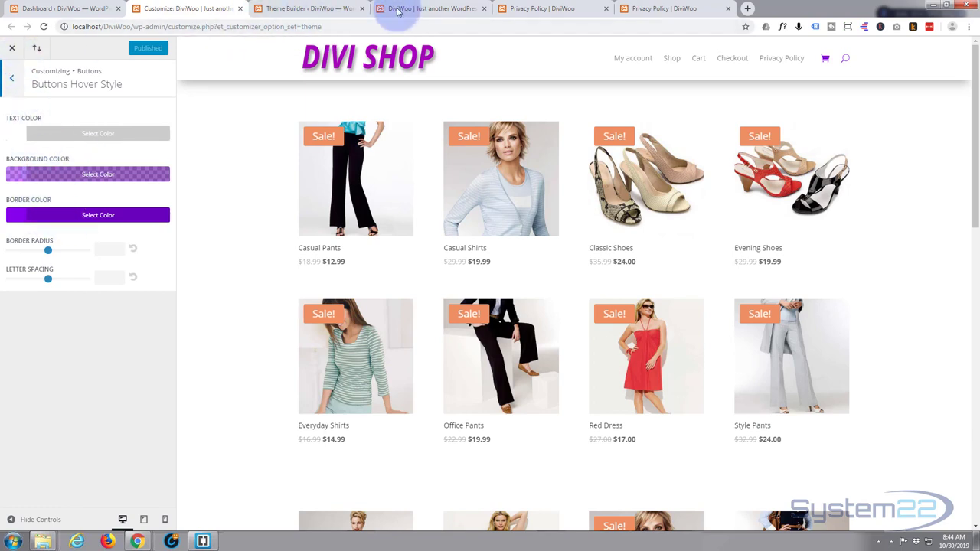
Step: Return to the Theme Builder layout and check the contact form's option for using custom button styles
click(317, 9)
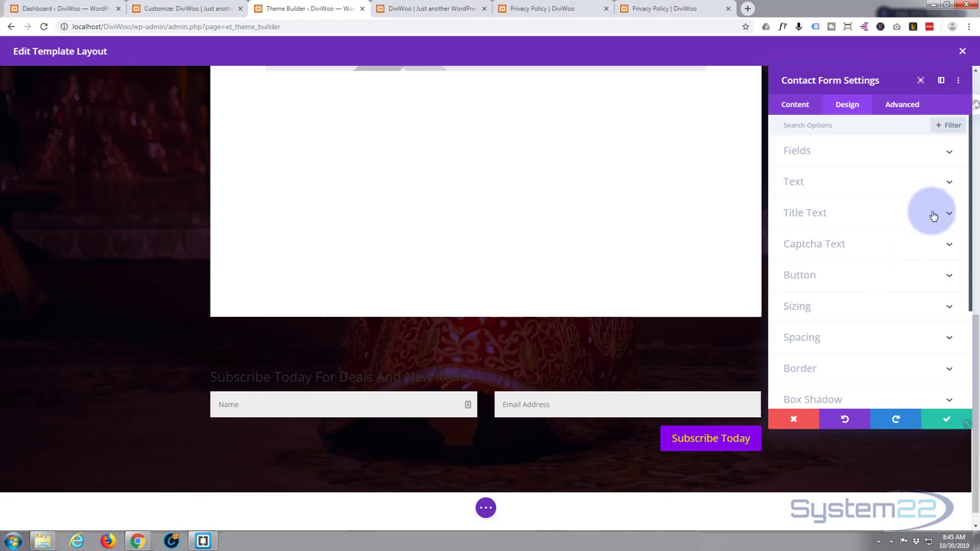
click(888, 276)
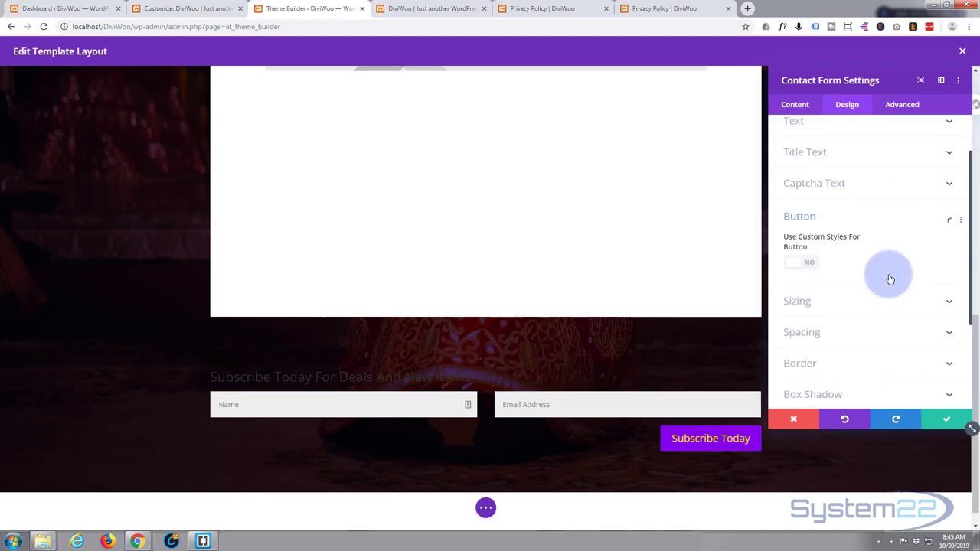
click(815, 179)
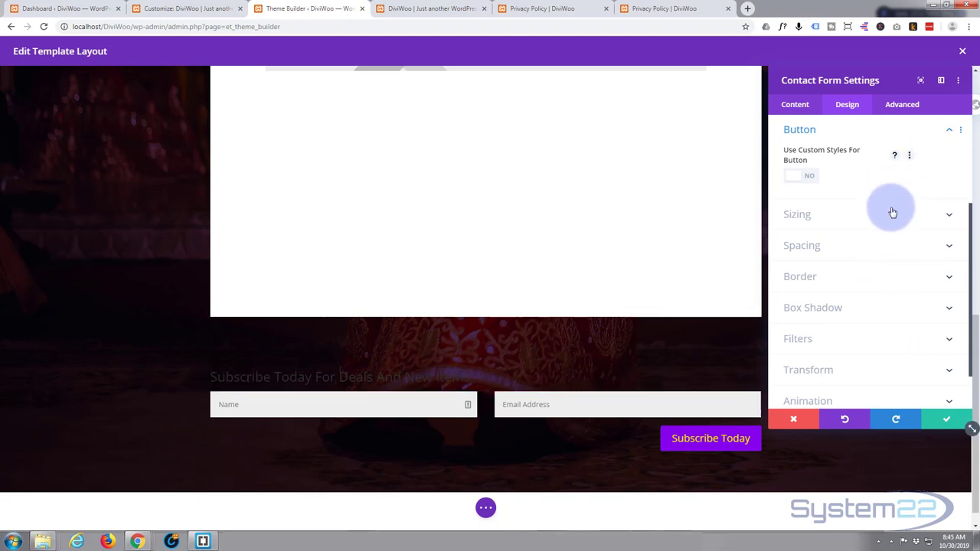
scroll(888, 209, up, 3)
scroll(888, 215, up, 2)
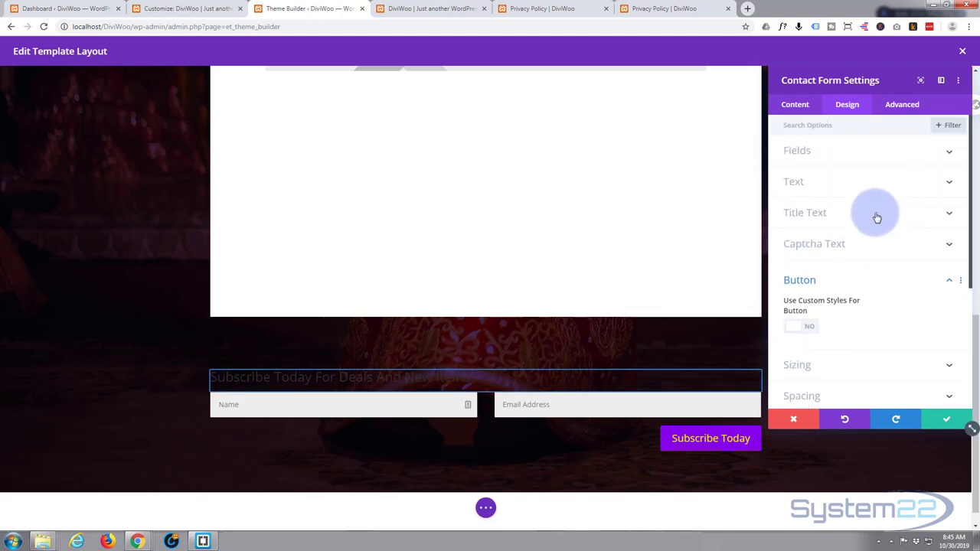
Step: Set the contact form's title text color to white (#ffffff) and center the title
click(877, 215)
scroll(873, 212, down, 2)
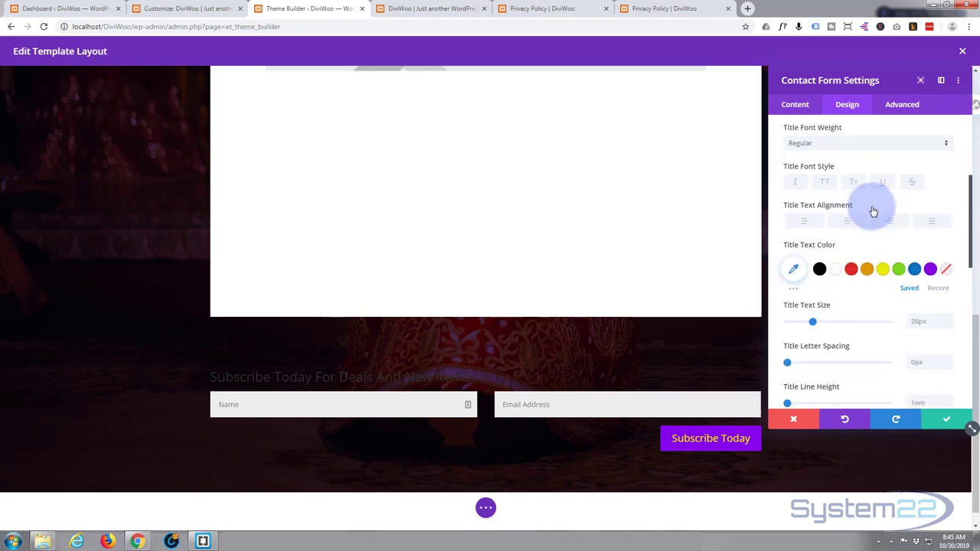
click(835, 269)
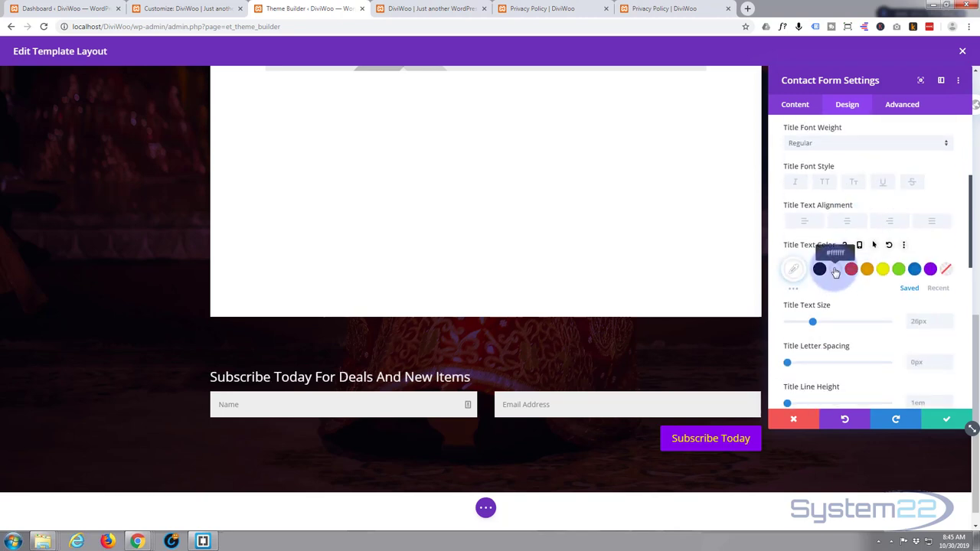
click(846, 223)
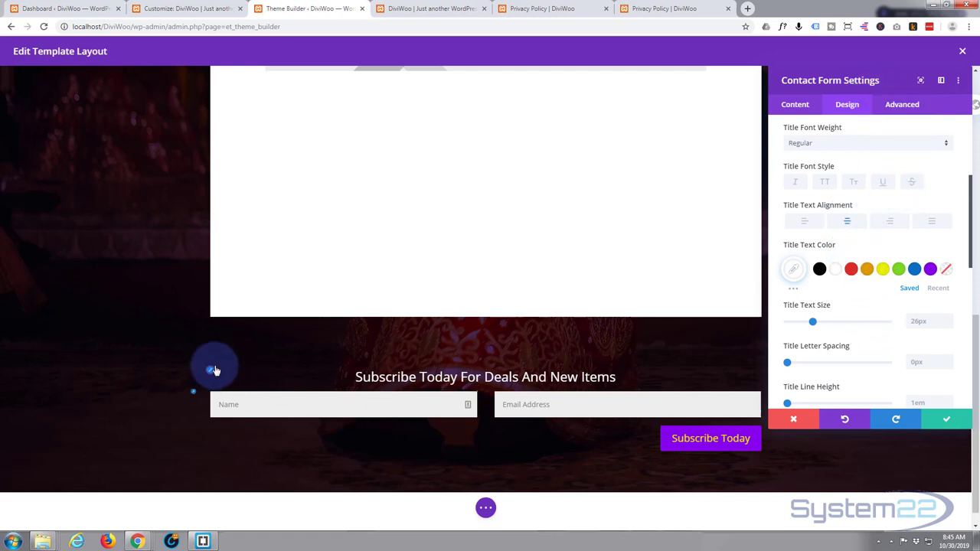
Step: Give the contact form a black (#000000) background color
scroll(144, 357, down, 1)
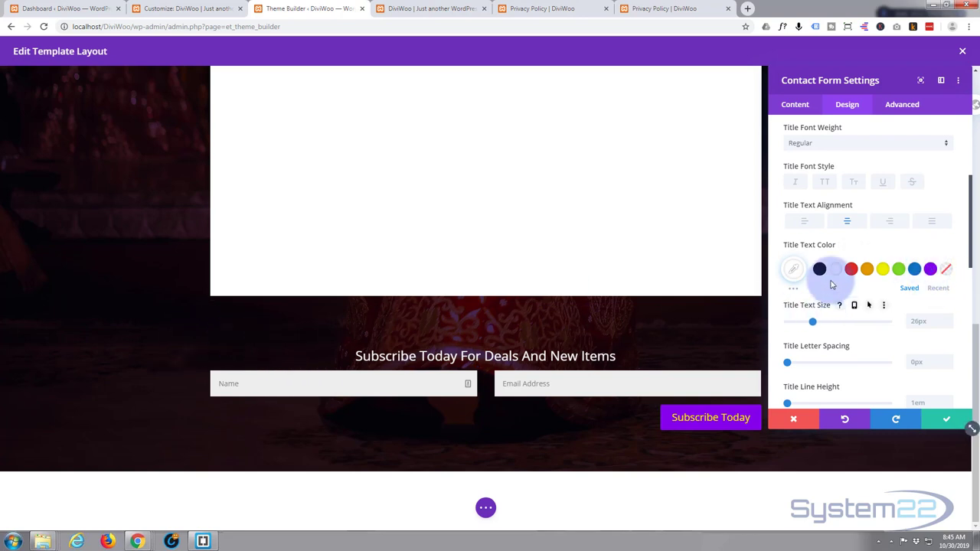
click(798, 107)
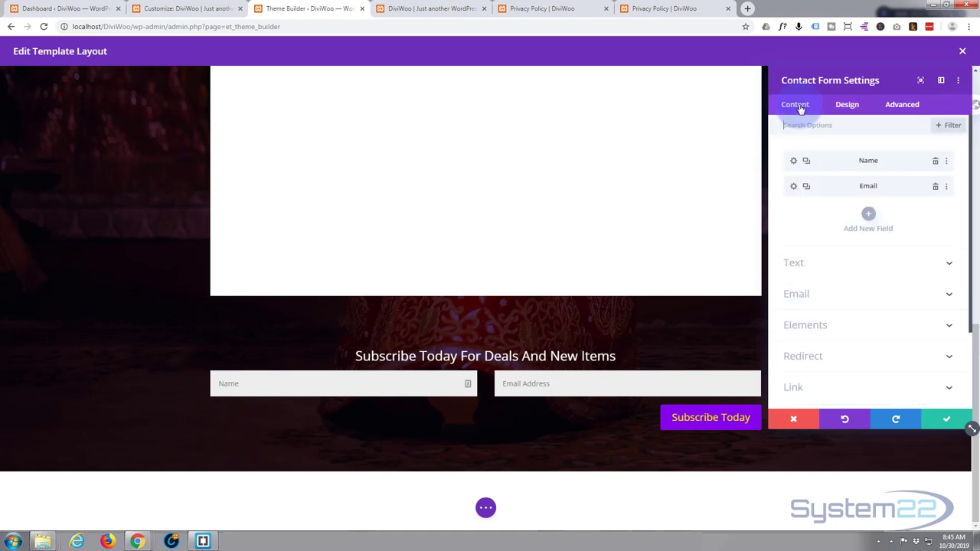
scroll(879, 328, down, 2)
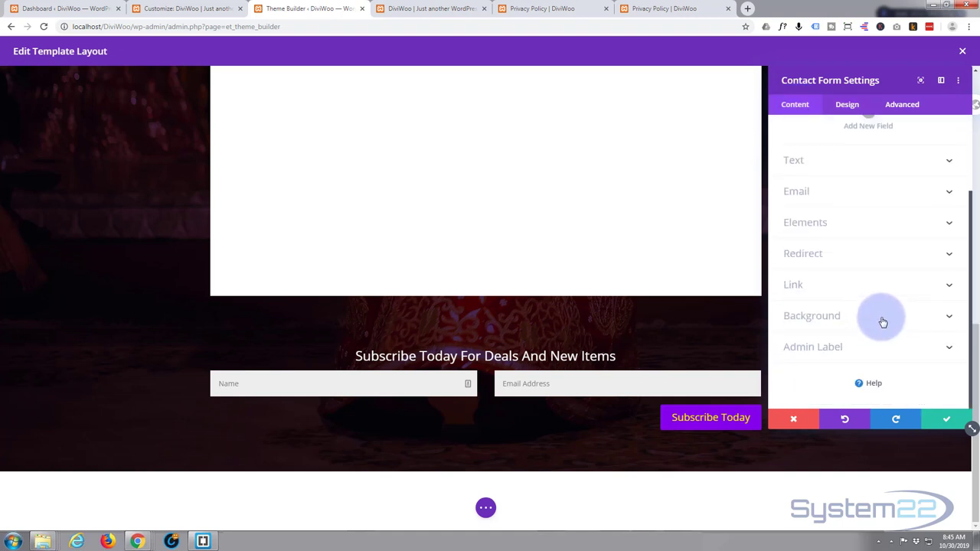
click(883, 322)
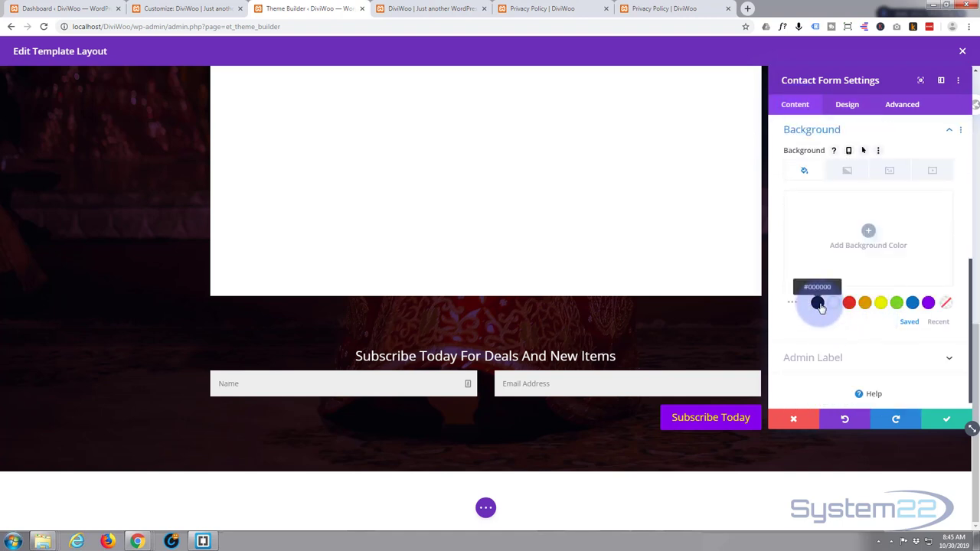
click(818, 303)
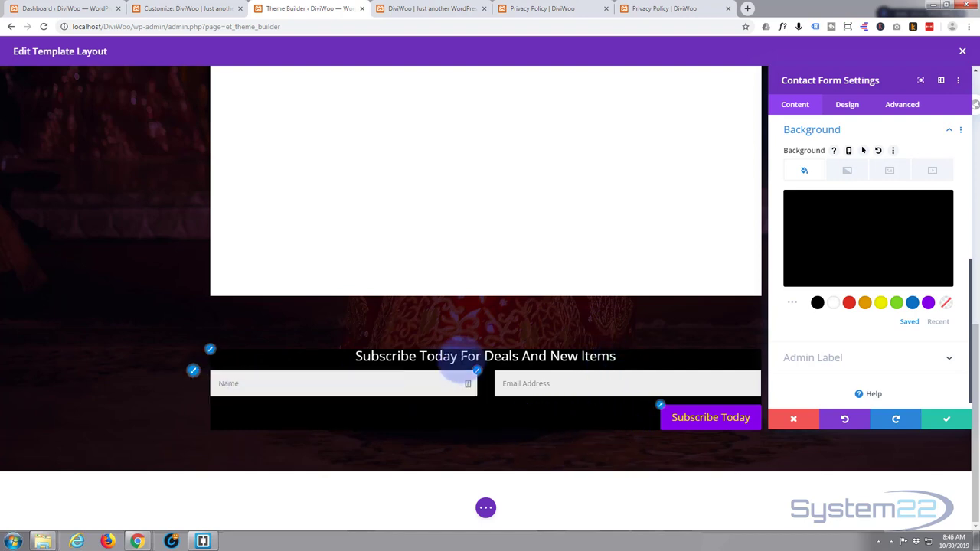
Step: Set the contact form's padding to 30px on all four sides, linking top with bottom and left with right
click(853, 106)
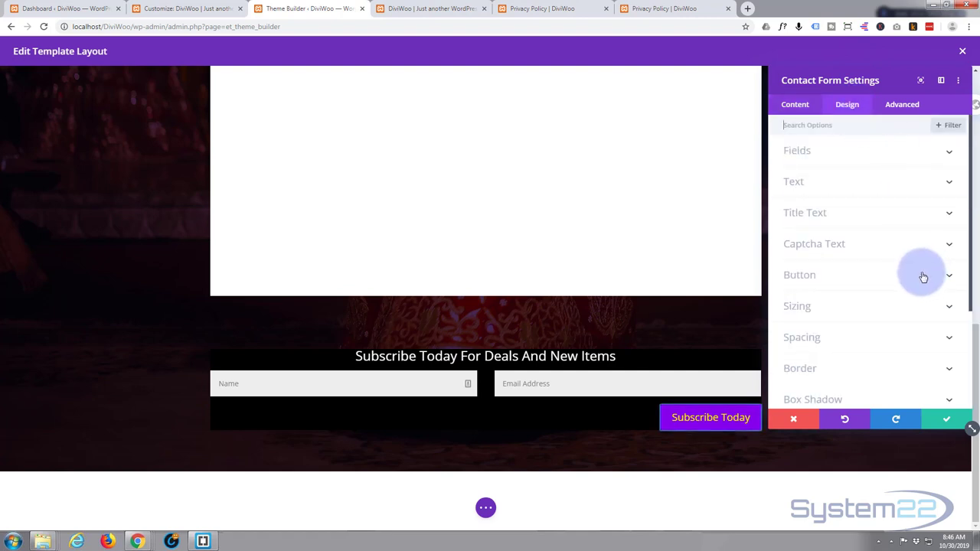
click(871, 339)
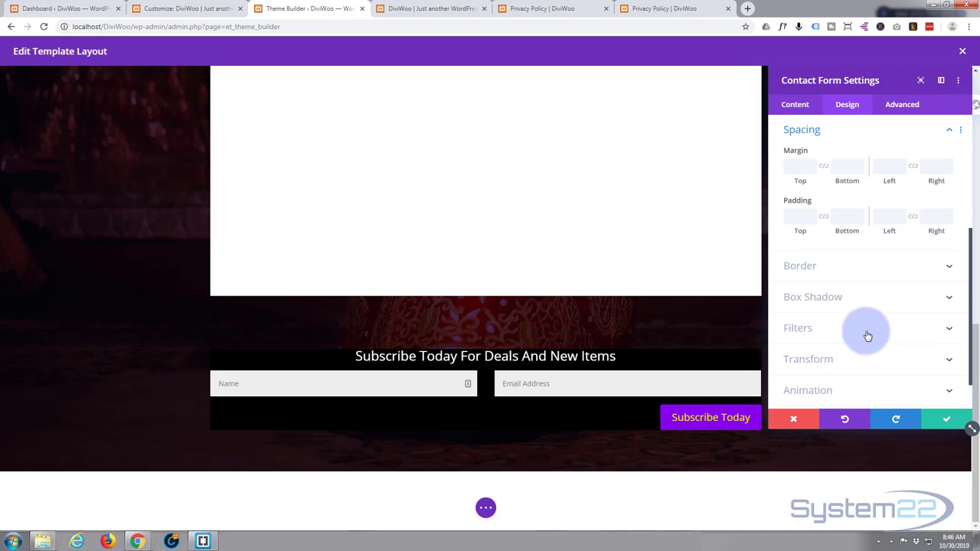
click(798, 215)
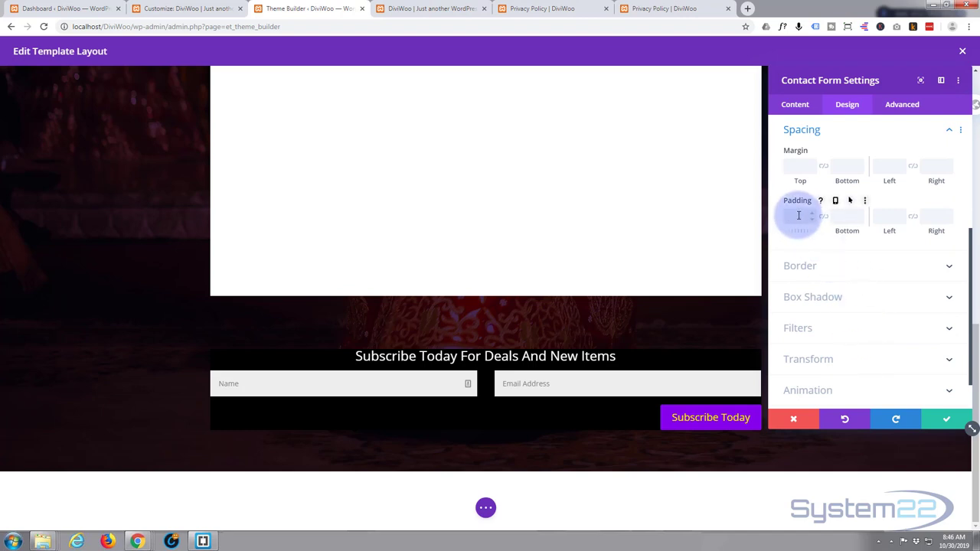
text(30px)
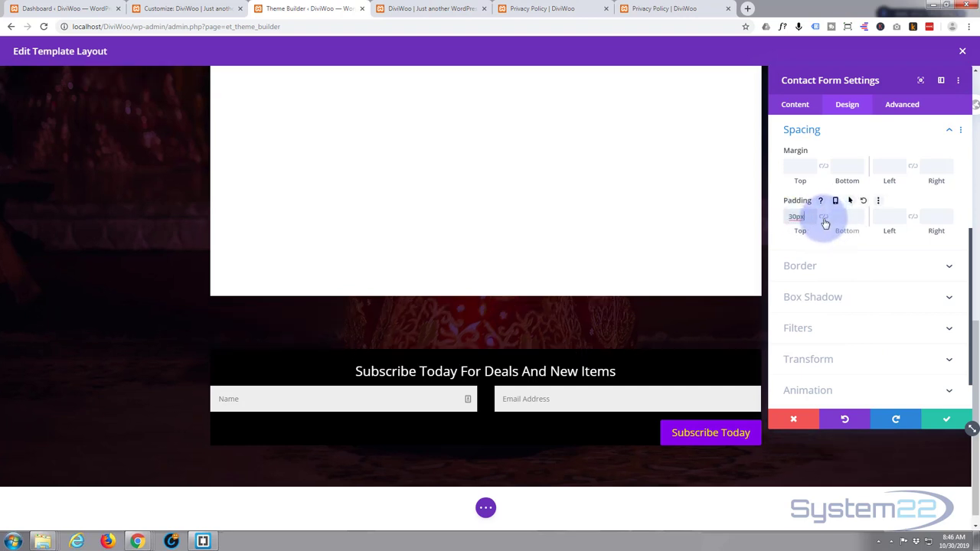
click(823, 217)
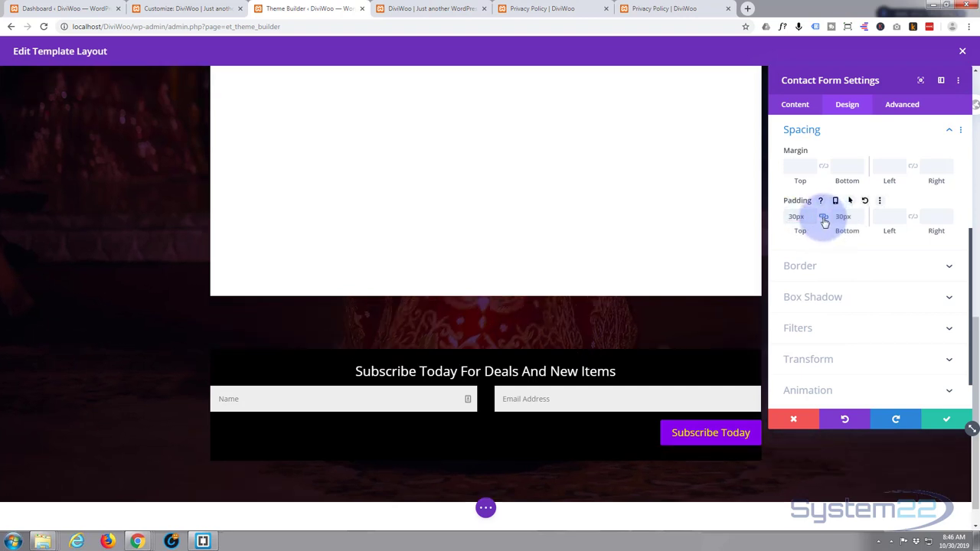
click(882, 217)
text(30px)
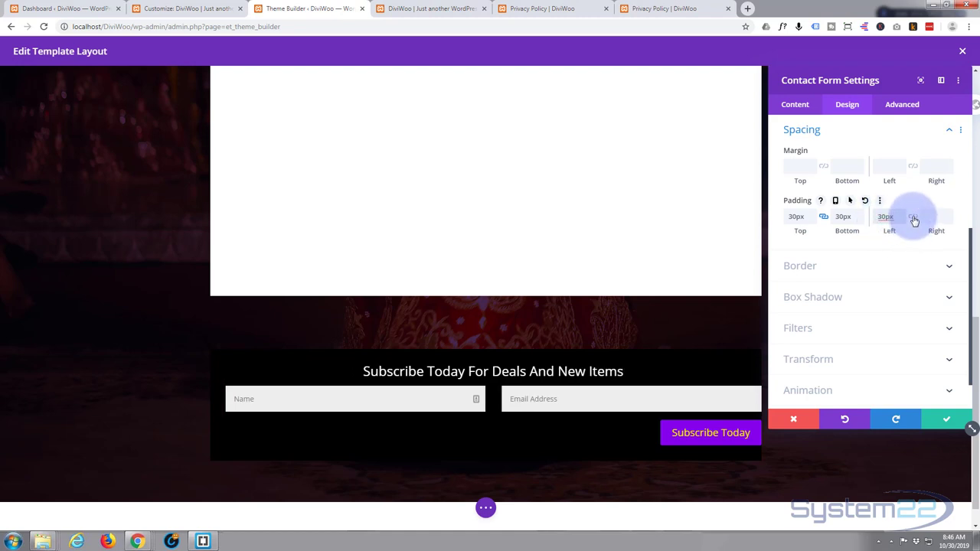
click(914, 219)
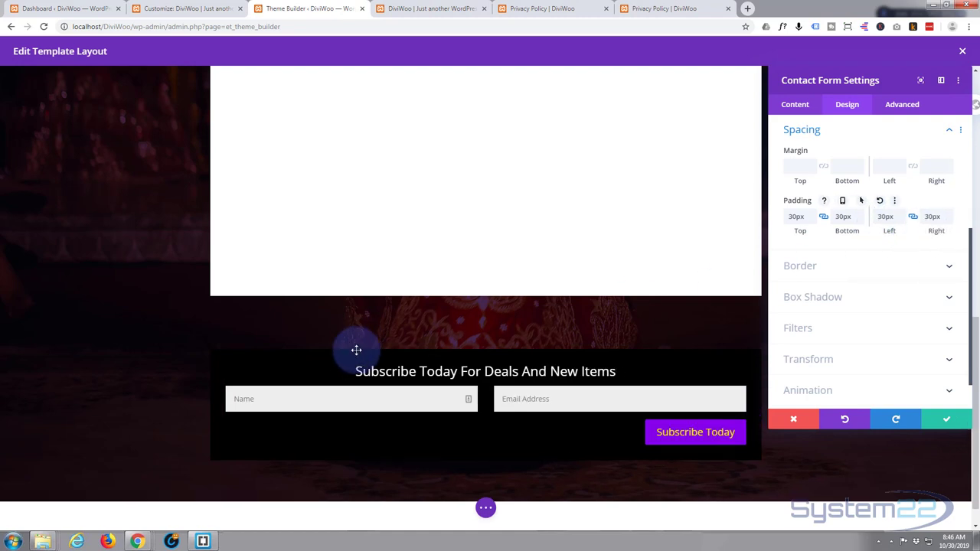
Step: Increase the contact form's linked top and bottom padding to 50px
scroll(84, 278, down, 1)
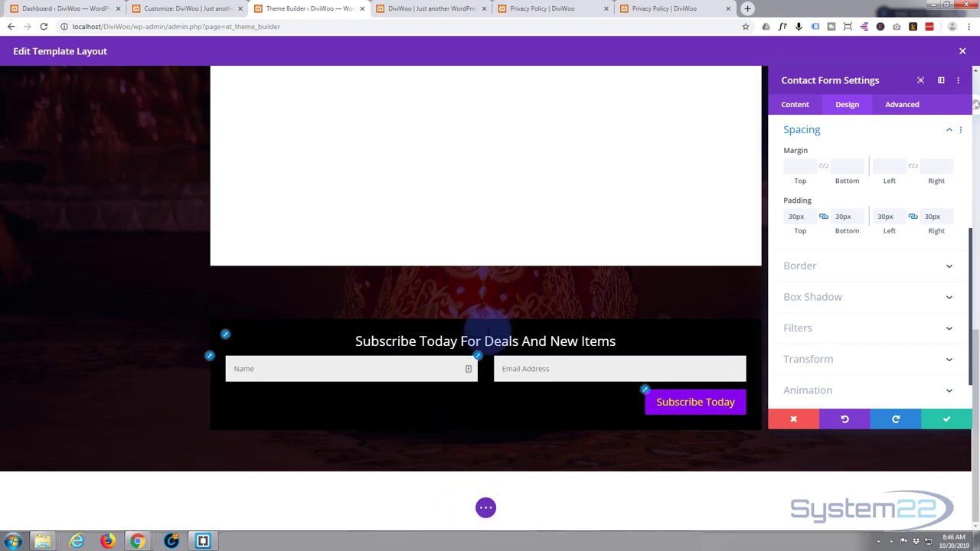
click(796, 217)
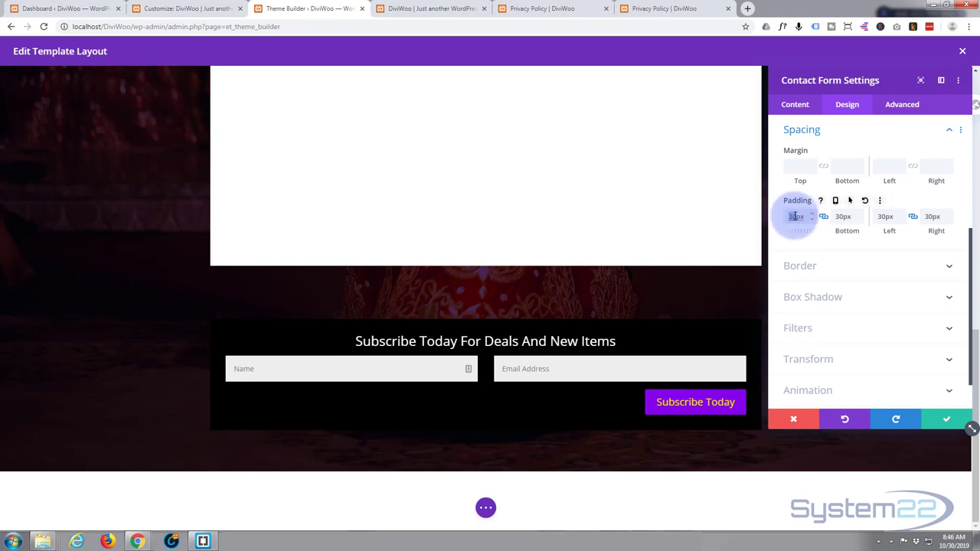
text(50px)
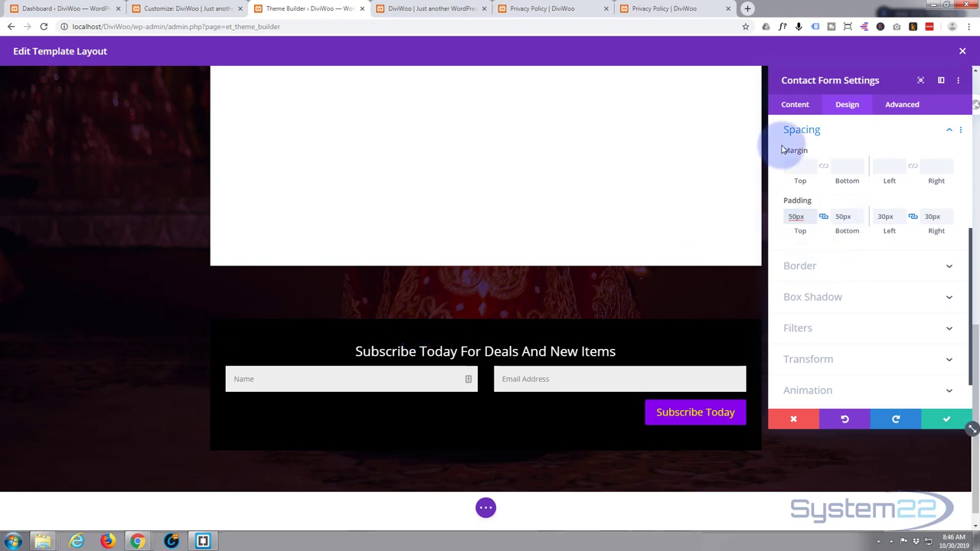
Step: Make the contact form's black background semi-transparent at rgba(0,0,0,0.5) and save the form settings
click(799, 111)
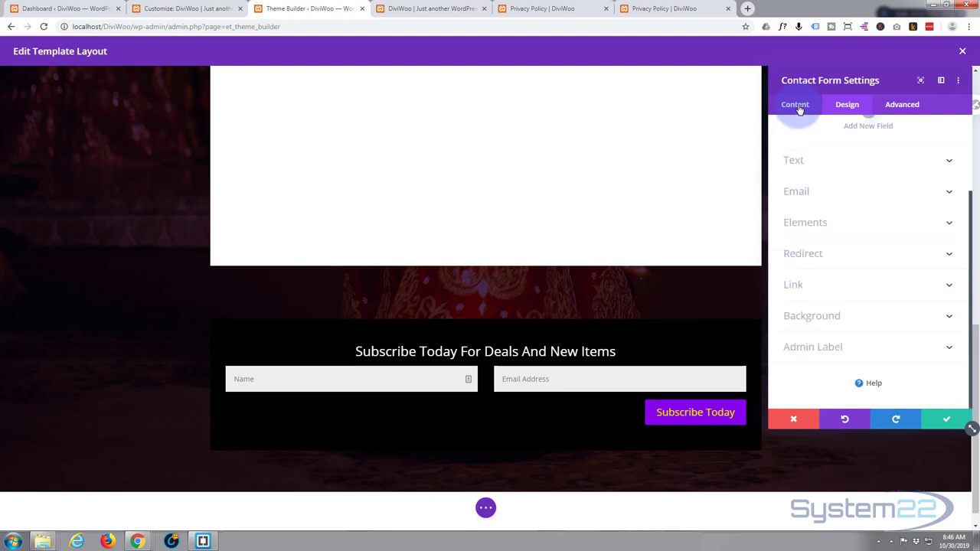
scroll(862, 342, down, 3)
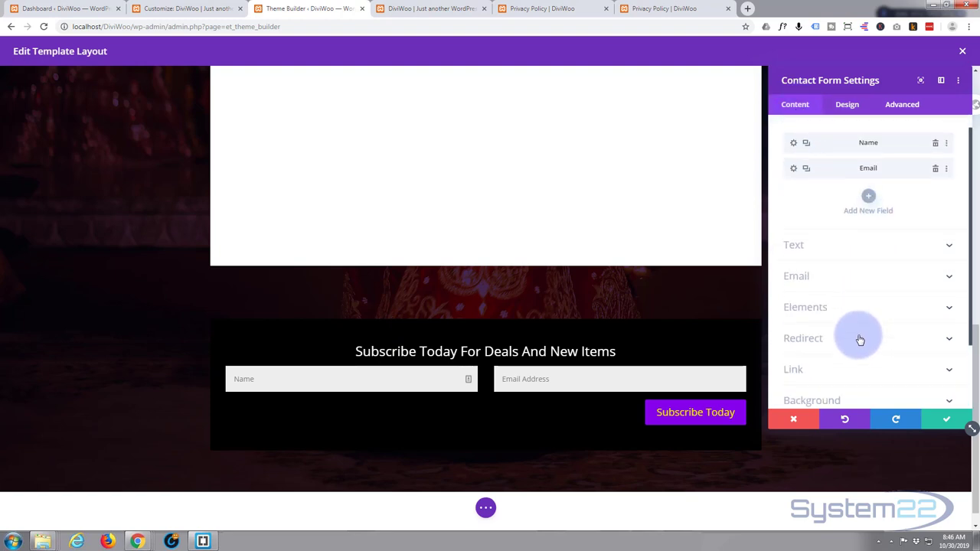
click(865, 326)
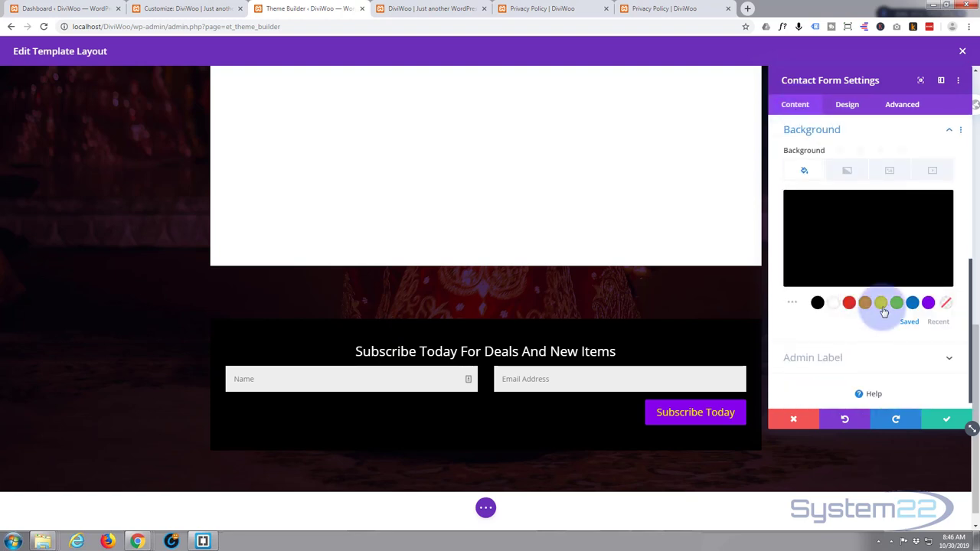
click(919, 236)
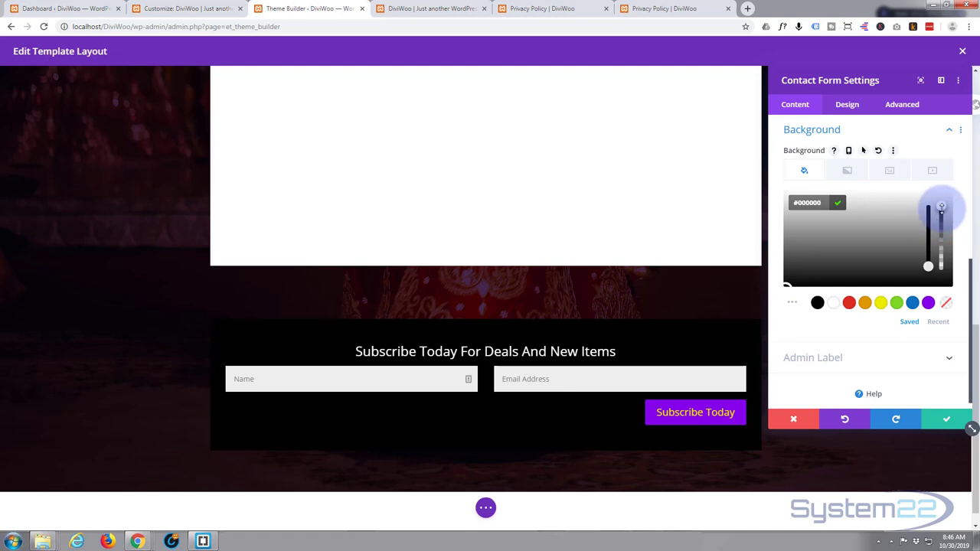
drag(944, 221, 943, 226)
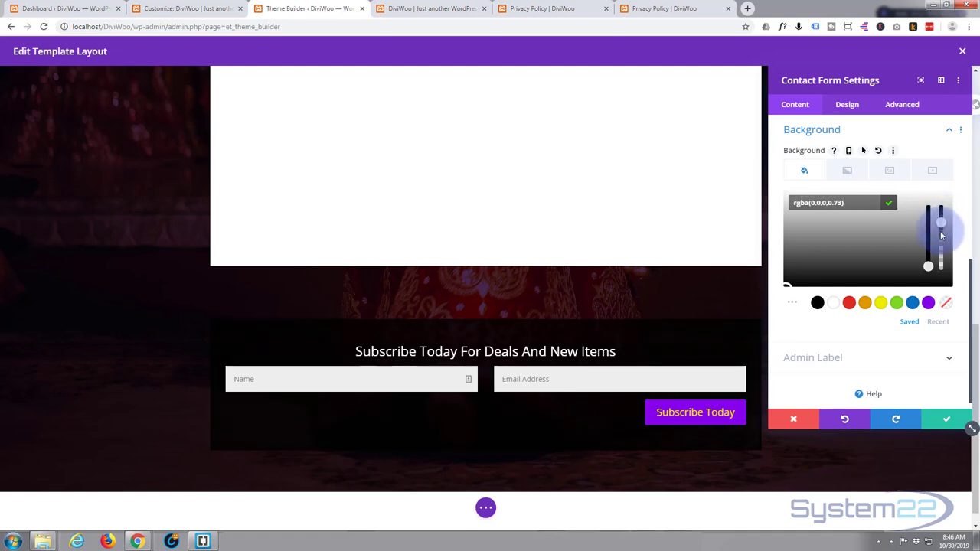
drag(940, 245, 934, 273)
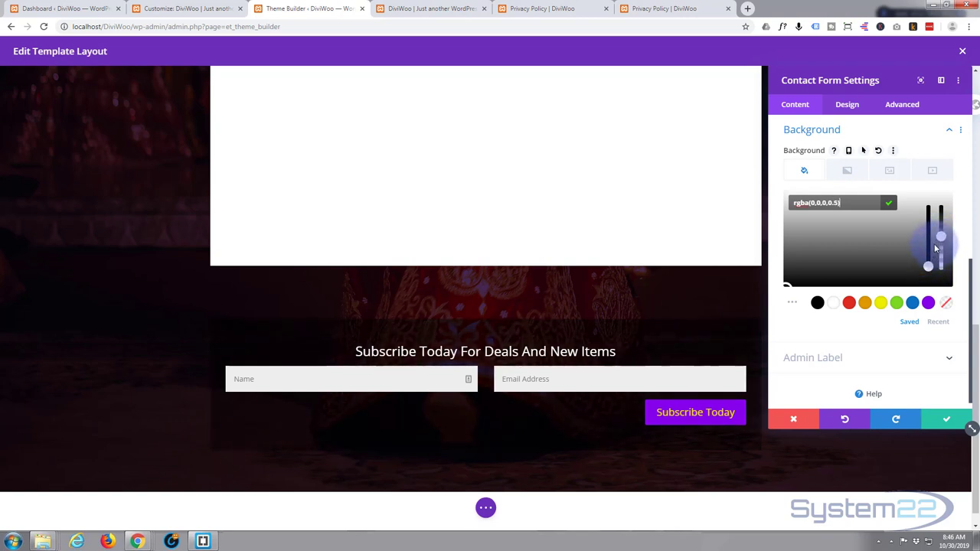
click(949, 422)
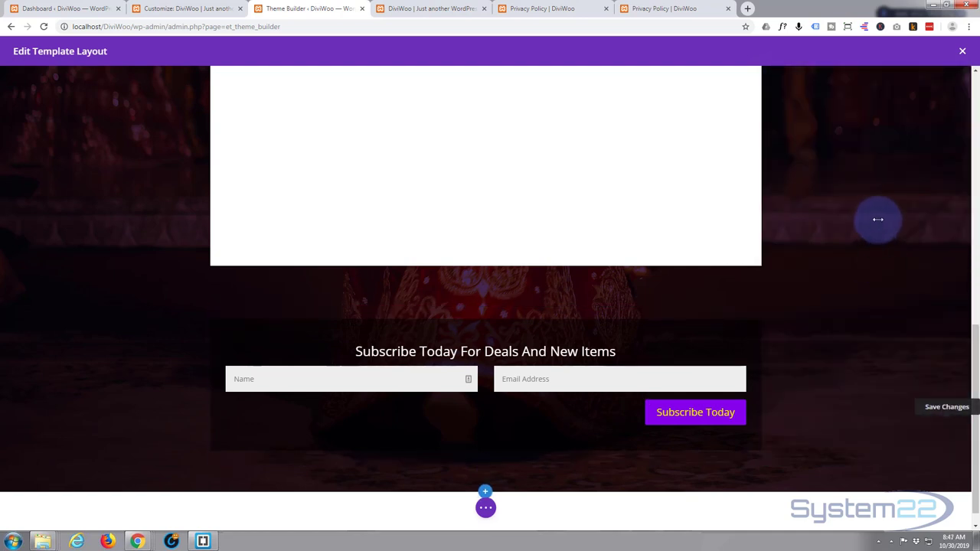
Step: Add a single-column row below the subscribe form and insert a Shop module into it
scroll(878, 220, down, 1)
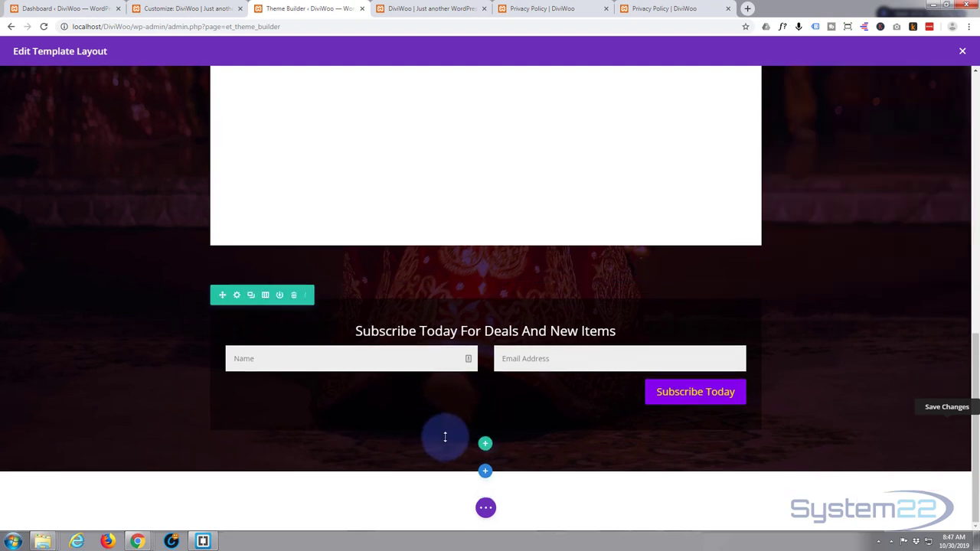
click(486, 444)
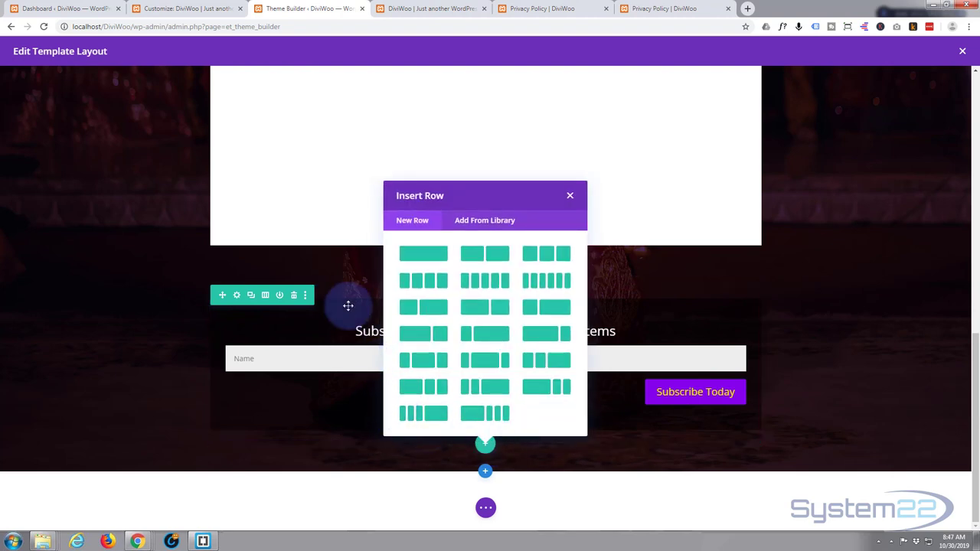
click(417, 253)
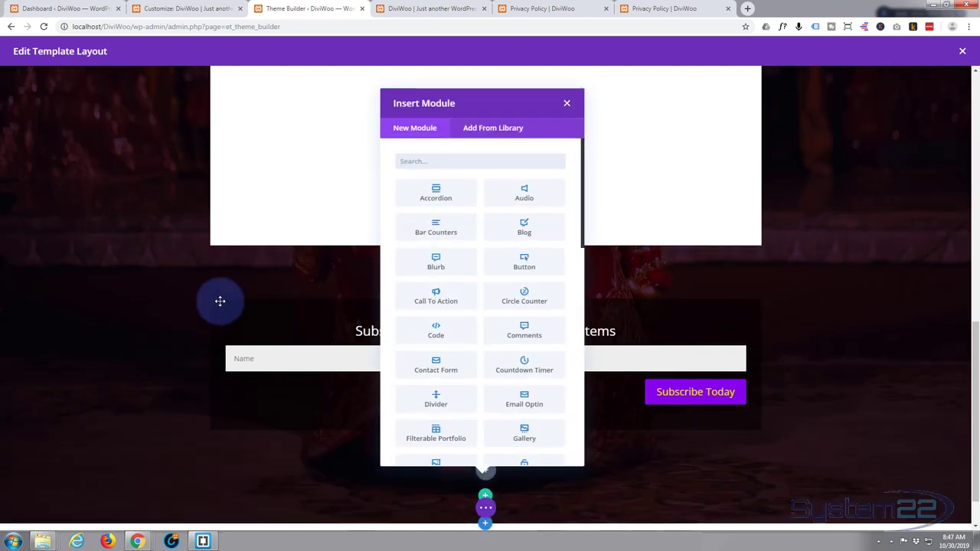
scroll(449, 300, down, 5)
scroll(448, 300, down, 1)
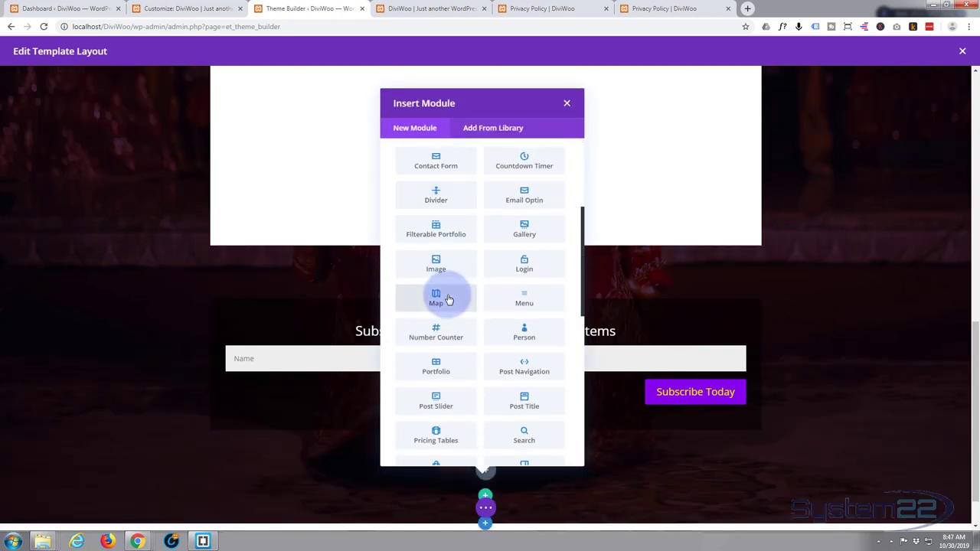
scroll(448, 300, down, 5)
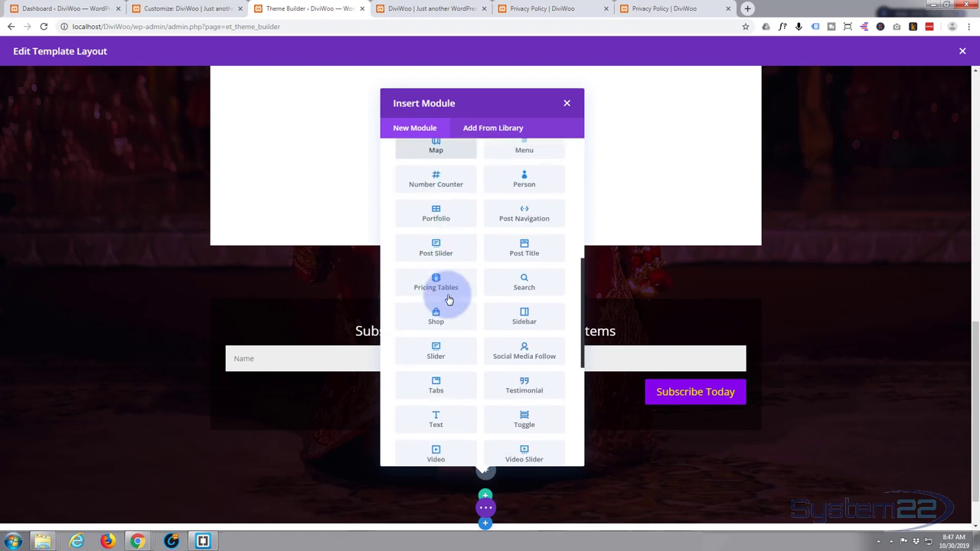
click(434, 320)
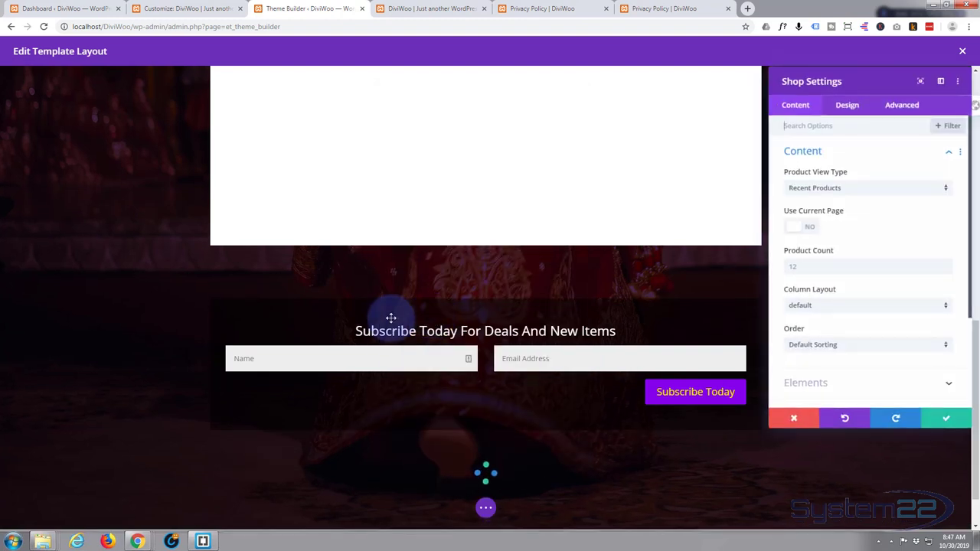
Step: Set the Shop module's product view type to Sale Products
click(893, 191)
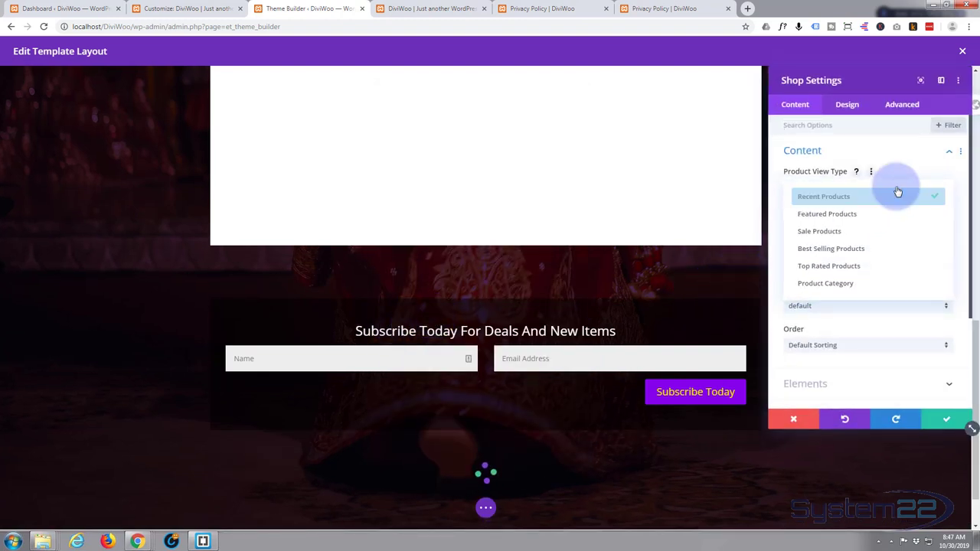
click(863, 237)
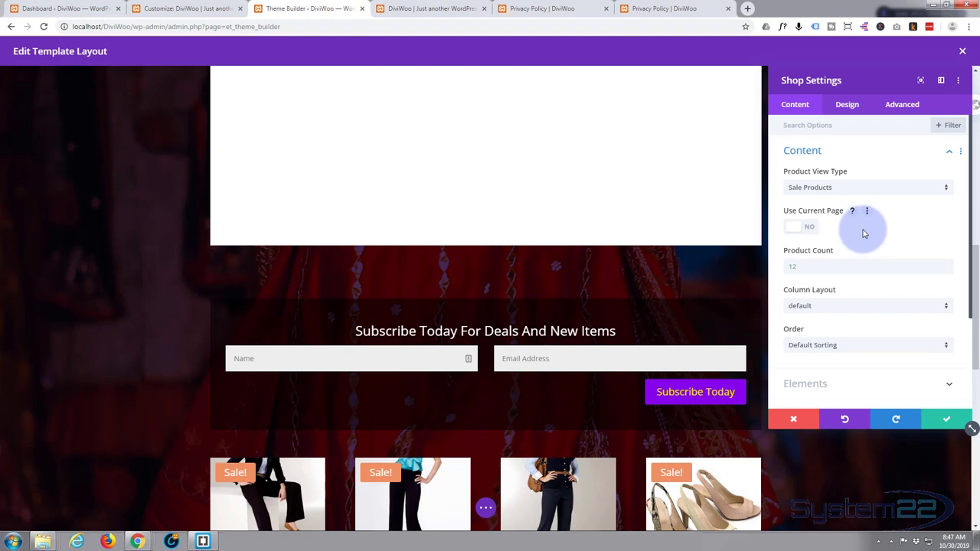
scroll(98, 362, down, 5)
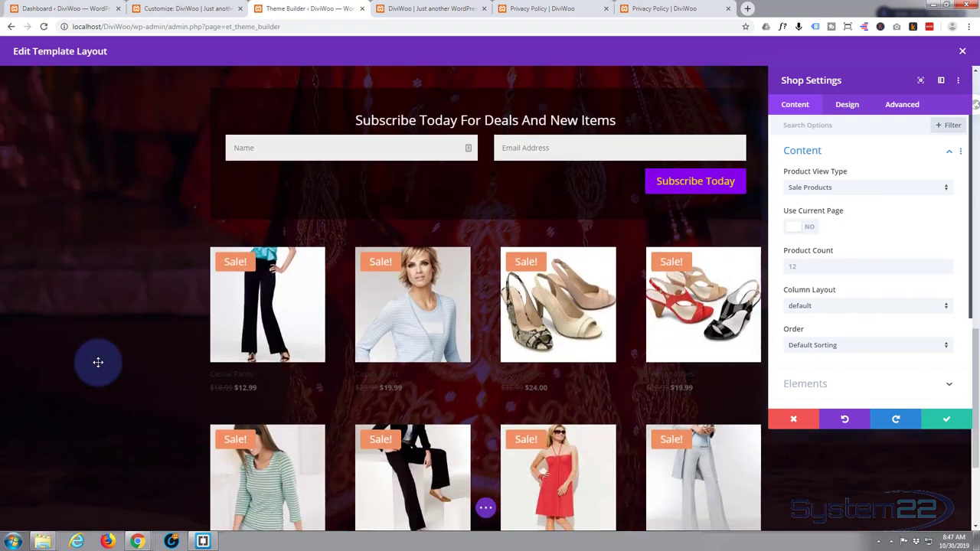
scroll(98, 362, down, 1)
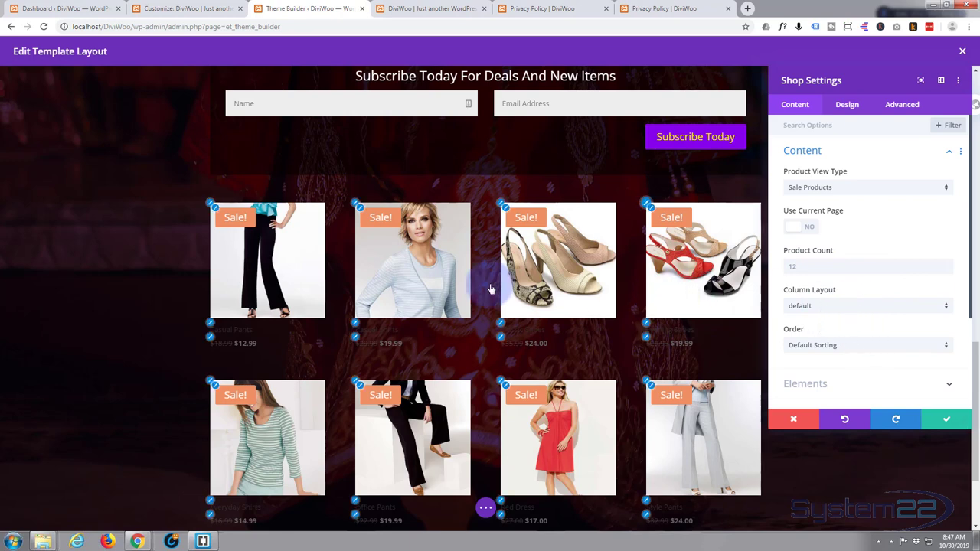
Step: Style the shop's product titles as white (#ffffff), centered text at a size of 23px
scroll(905, 304, down, 2)
scroll(905, 304, down, 1)
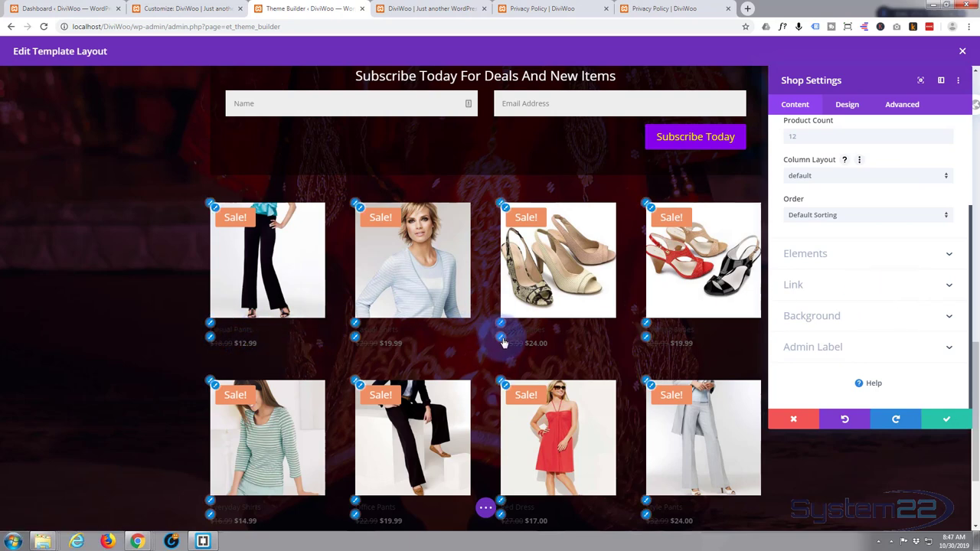
click(851, 108)
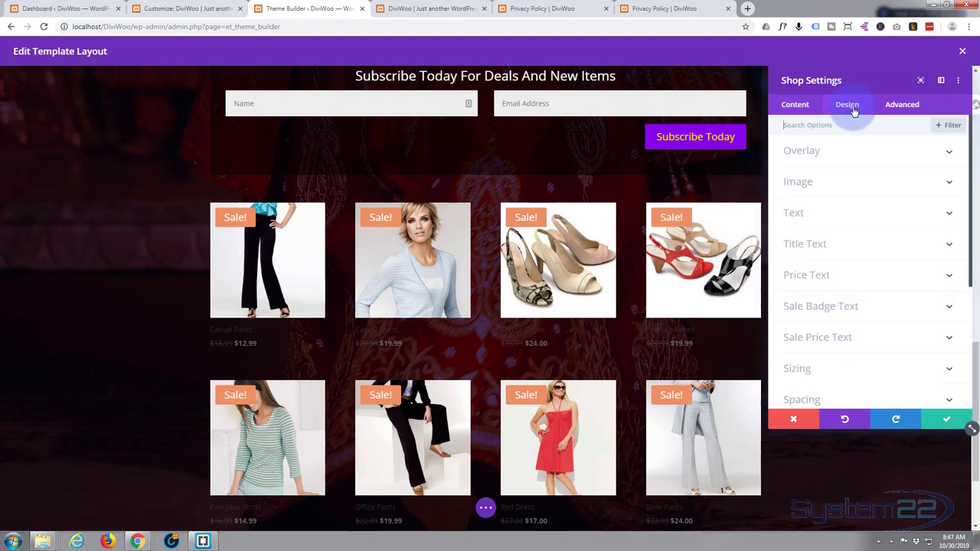
click(865, 245)
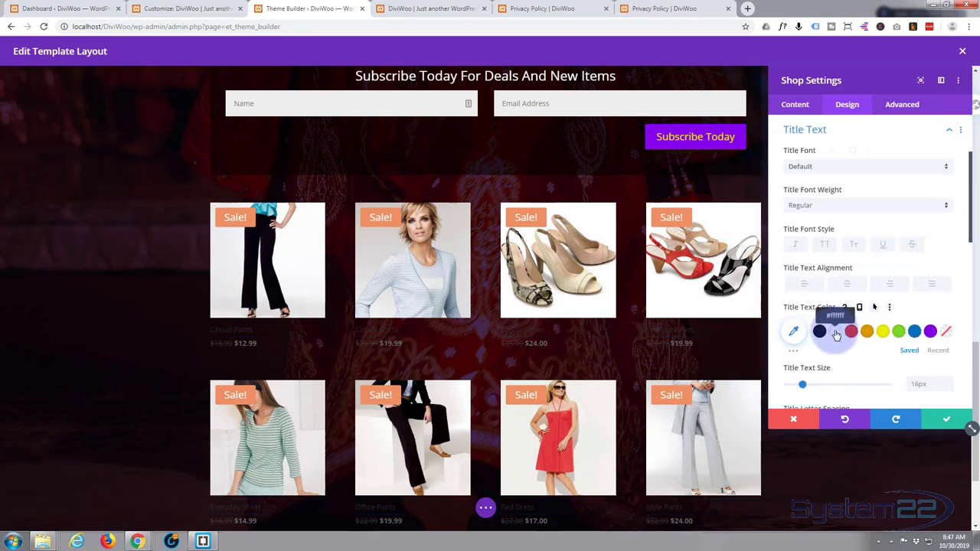
click(837, 333)
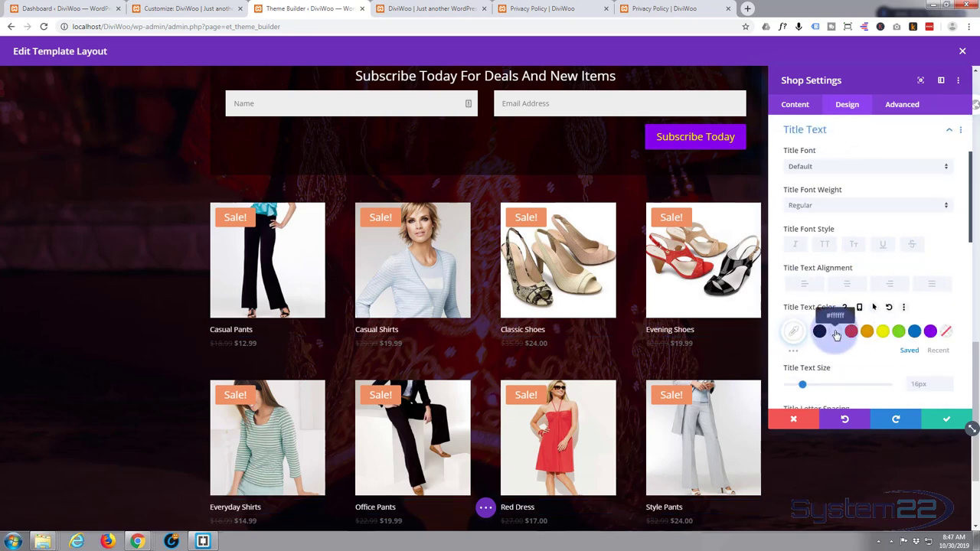
click(847, 284)
click(803, 385)
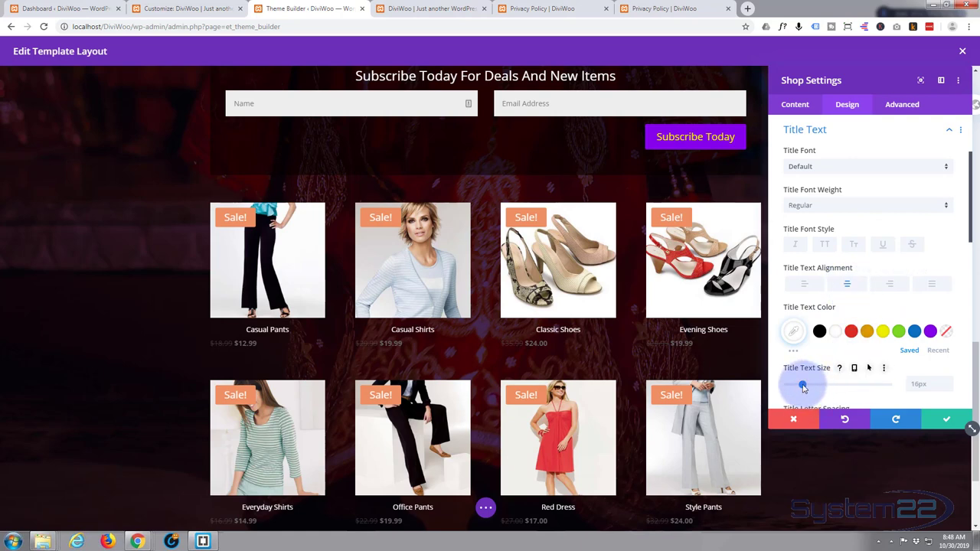
click(811, 386)
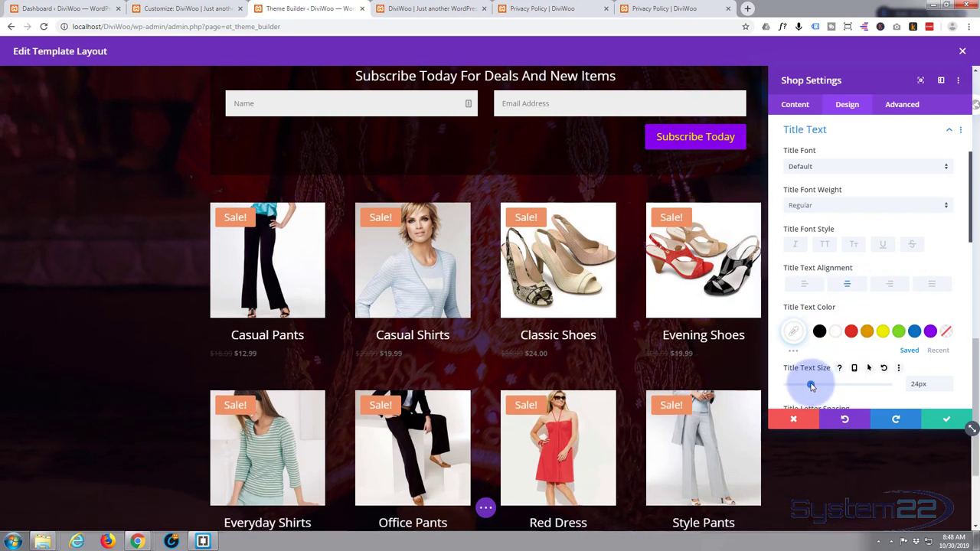
drag(811, 387, 810, 386)
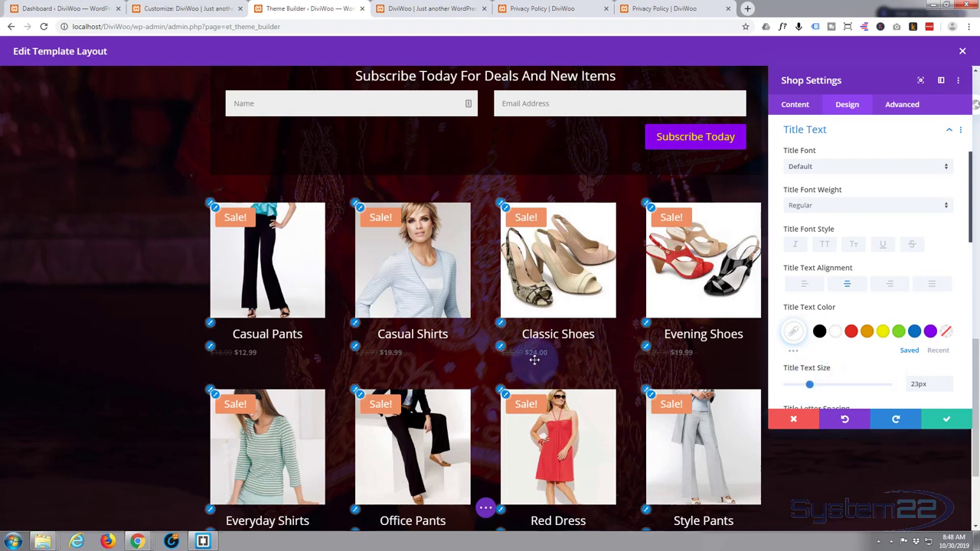
Step: Style the shop's price text as green (#7cda24), centered, at a size of 18px
click(874, 136)
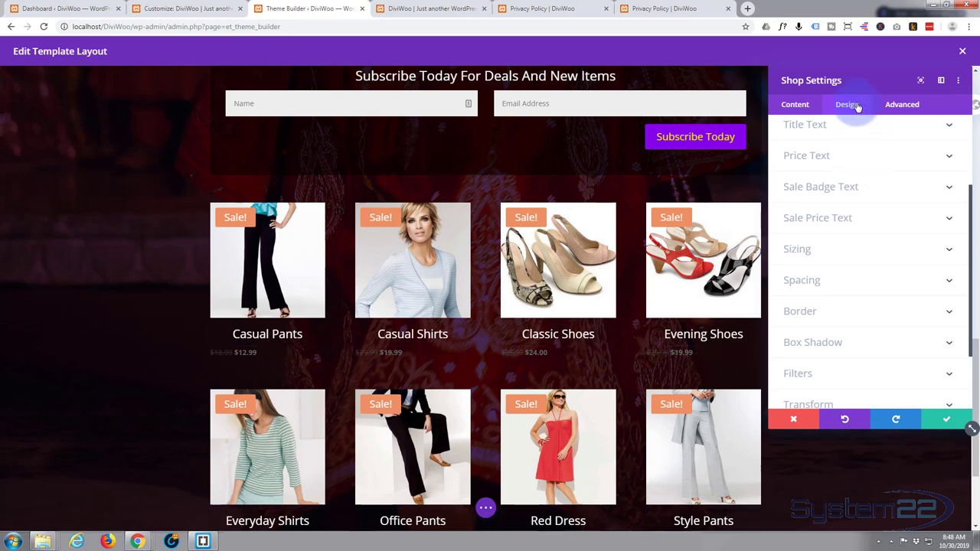
click(848, 155)
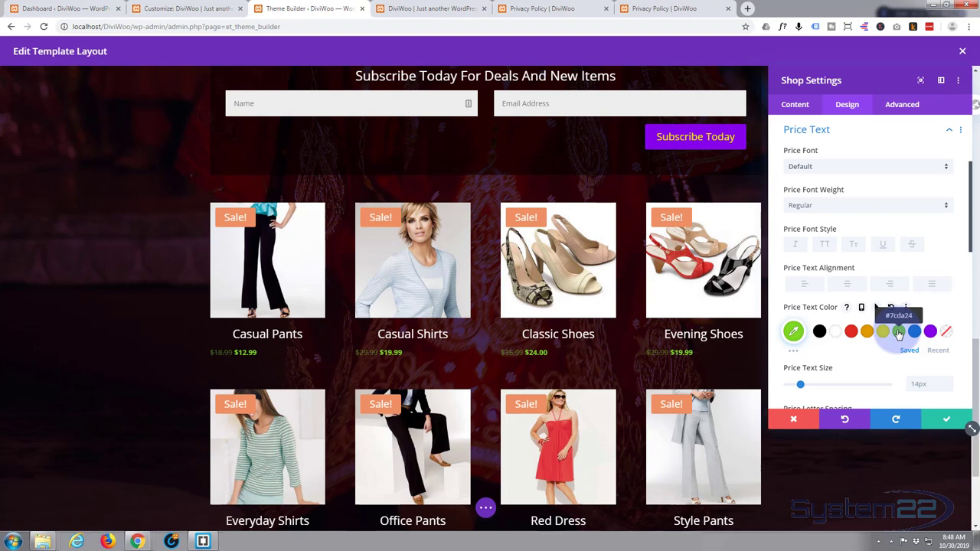
click(847, 284)
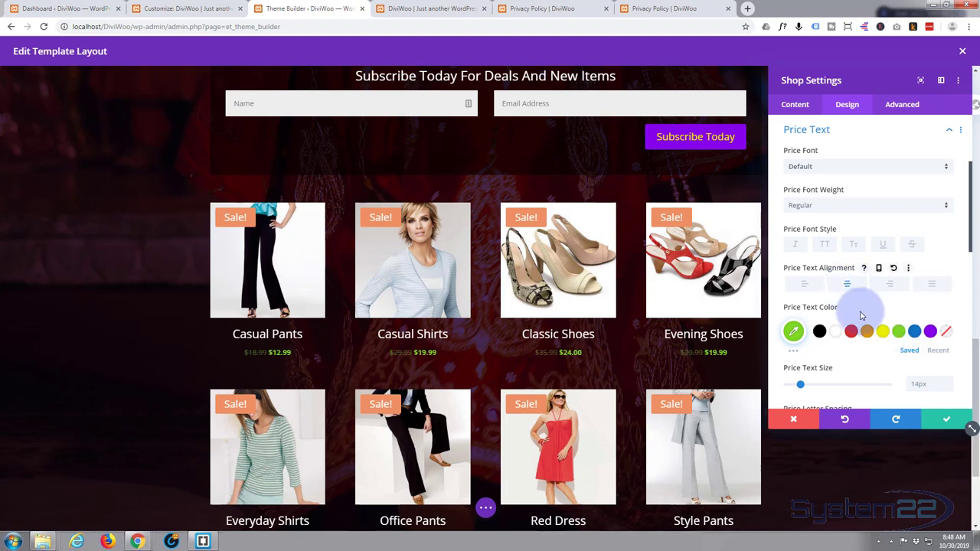
drag(802, 386, 804, 387)
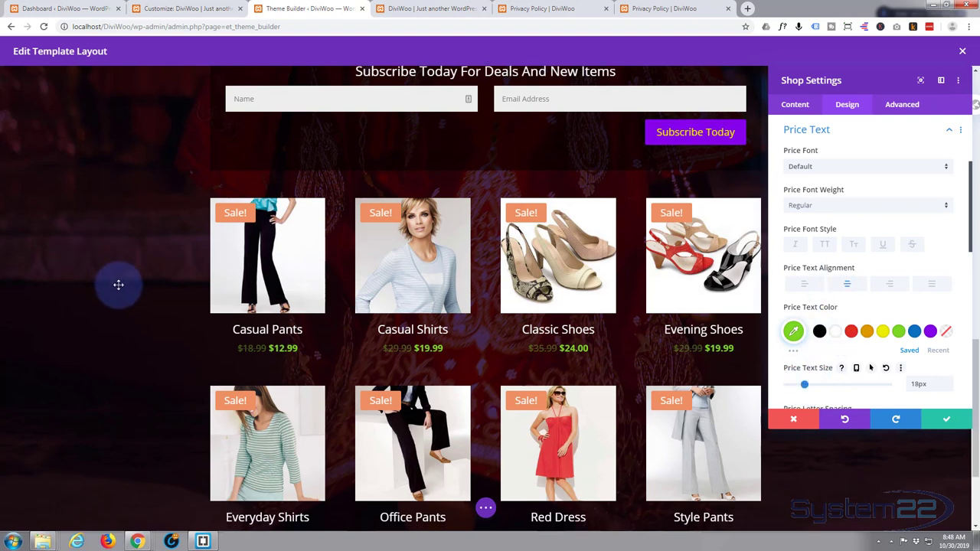
scroll(119, 285, down, 3)
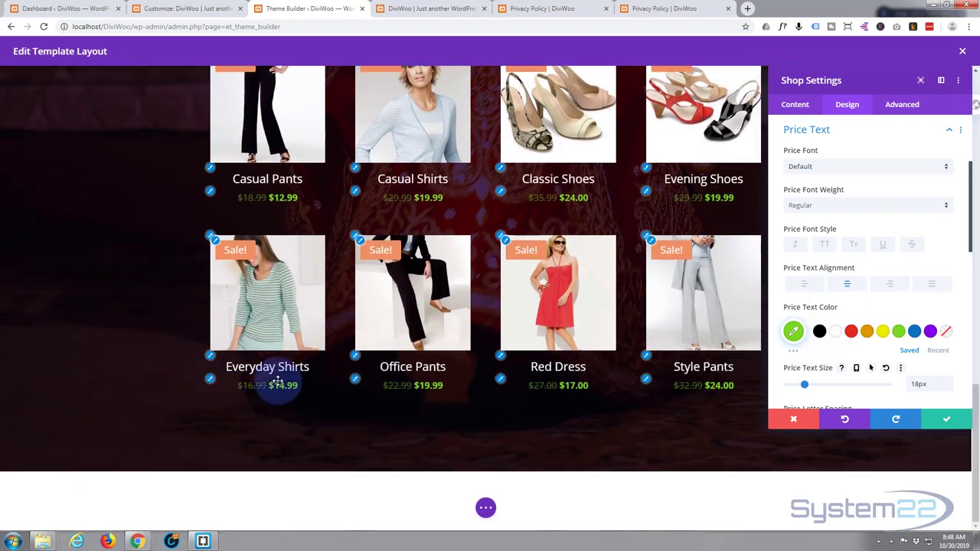
scroll(164, 281, up, 3)
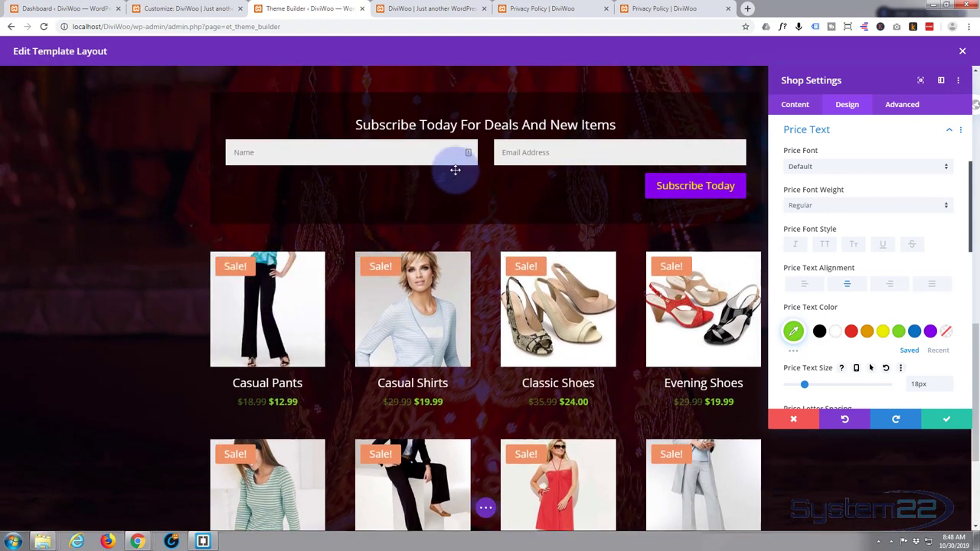
Step: Set the Shop module's linked top and bottom padding to 50px and save the module settings
click(859, 130)
click(868, 250)
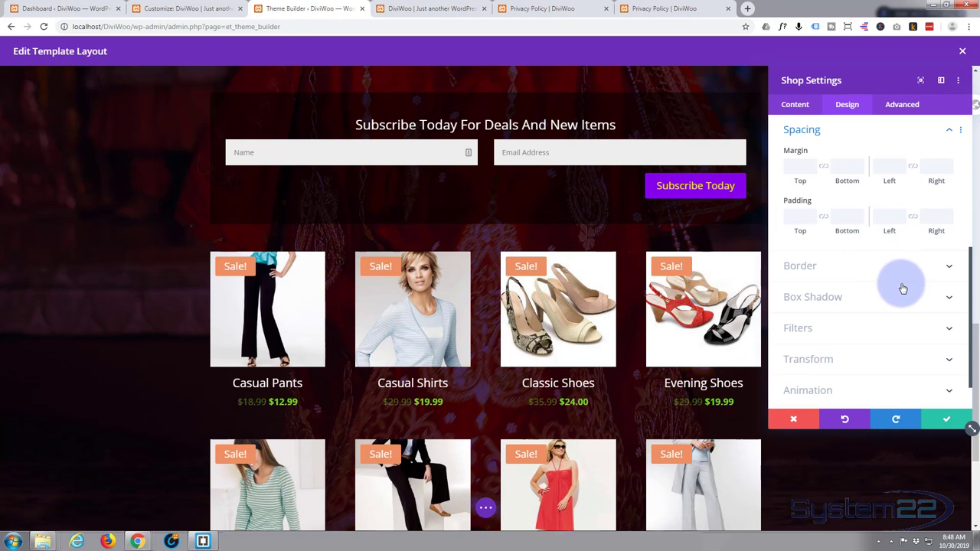
click(801, 217)
text(5)
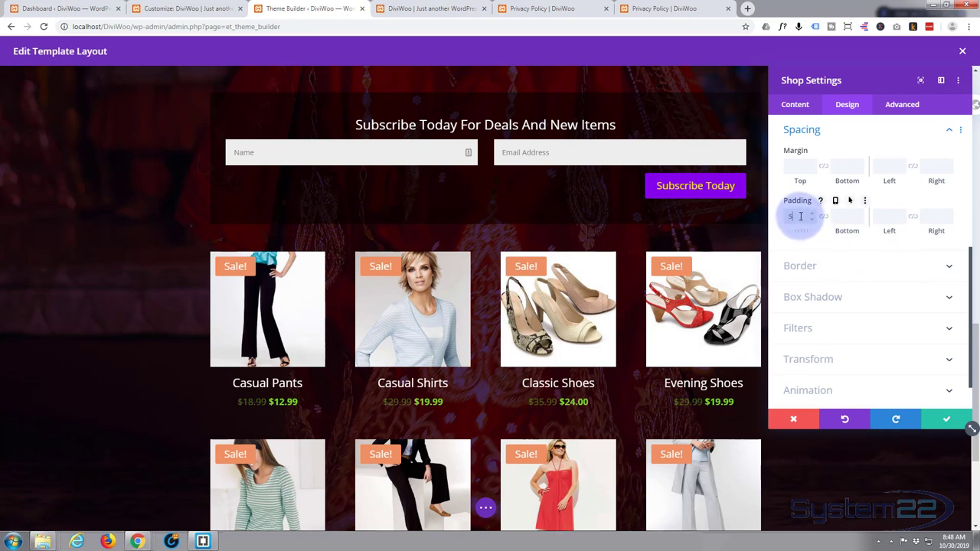
text(0)
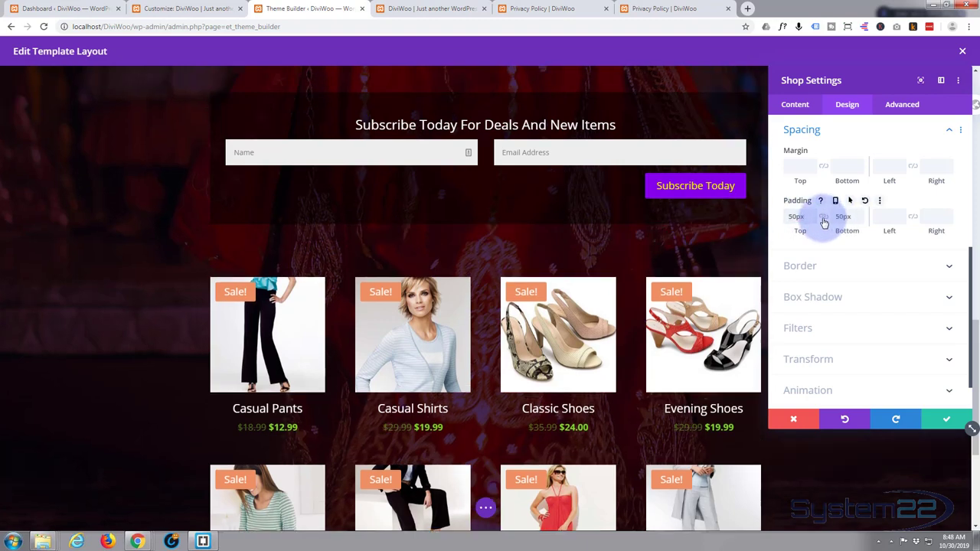
scroll(159, 260, down, 3)
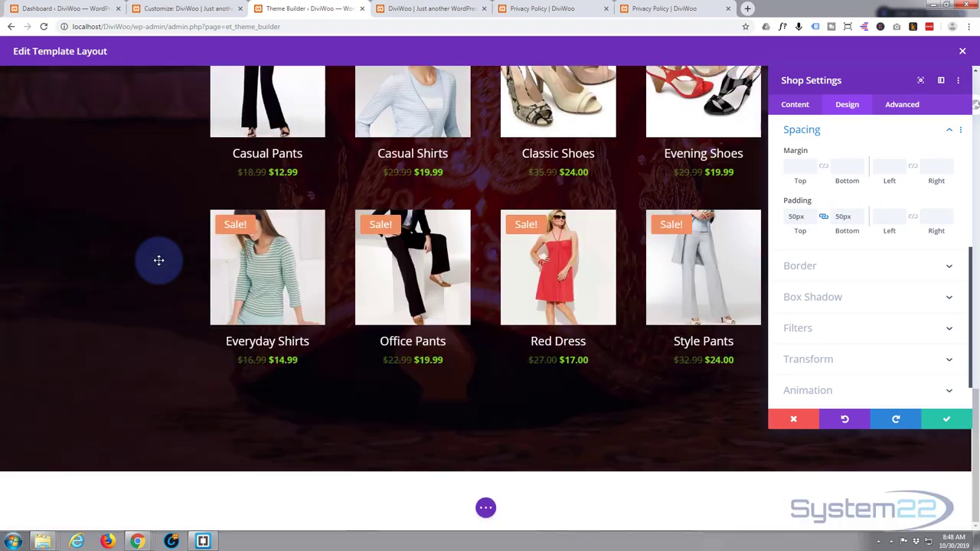
scroll(157, 261, up, 2)
scroll(155, 263, up, 10)
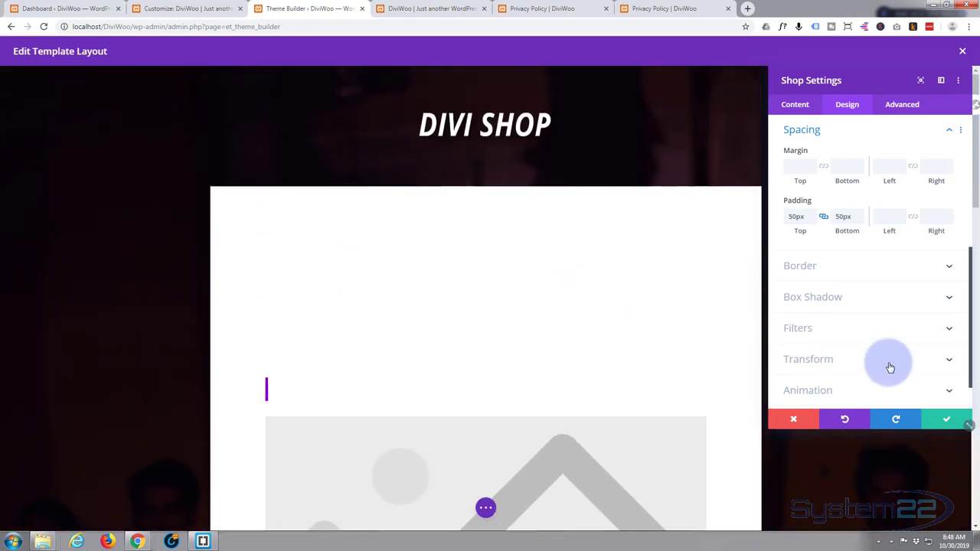
click(948, 421)
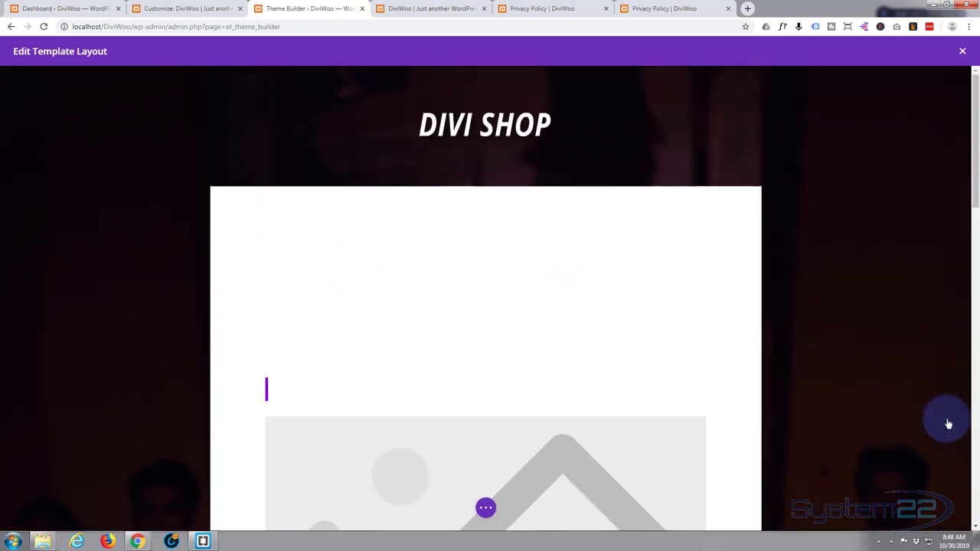
Step: Save the template layout, close the layout editor and save the Theme Builder changes
click(478, 509)
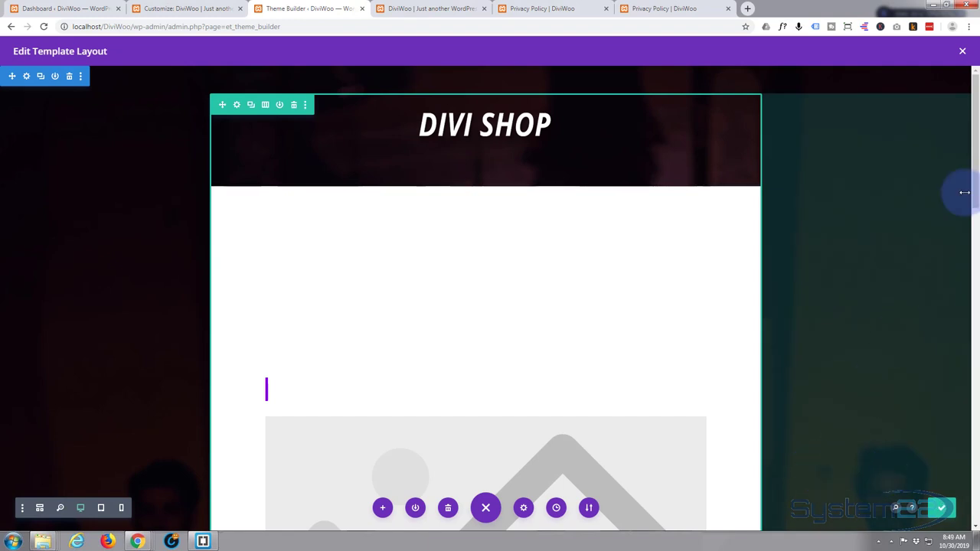
click(963, 52)
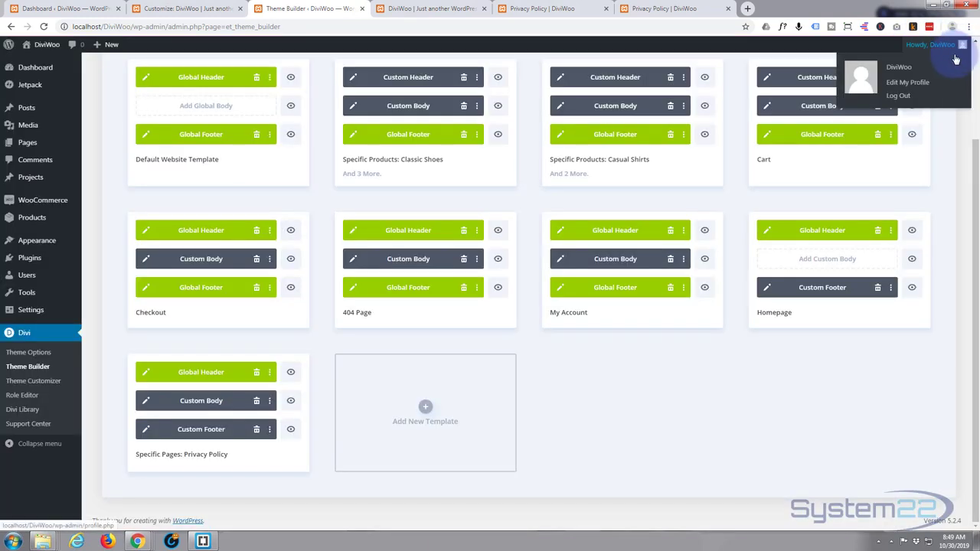
scroll(464, 313, up, 2)
scroll(462, 313, up, 1)
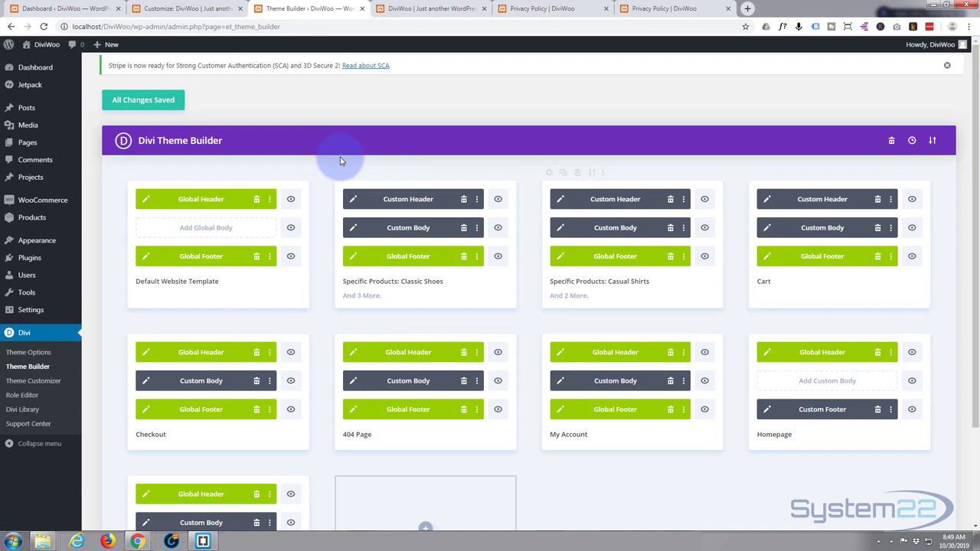
click(145, 102)
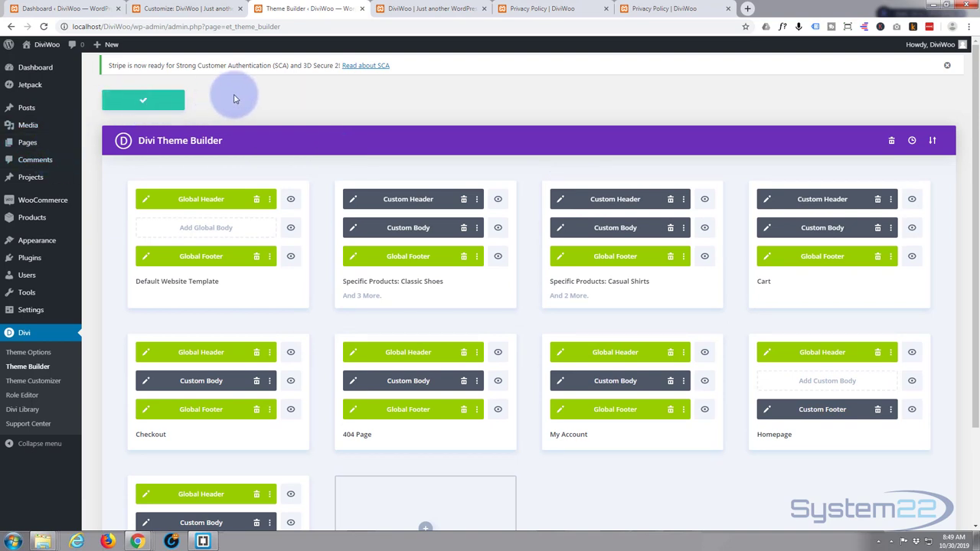
Step: Open the live Privacy Policy page and look over its policy text and footer
click(420, 8)
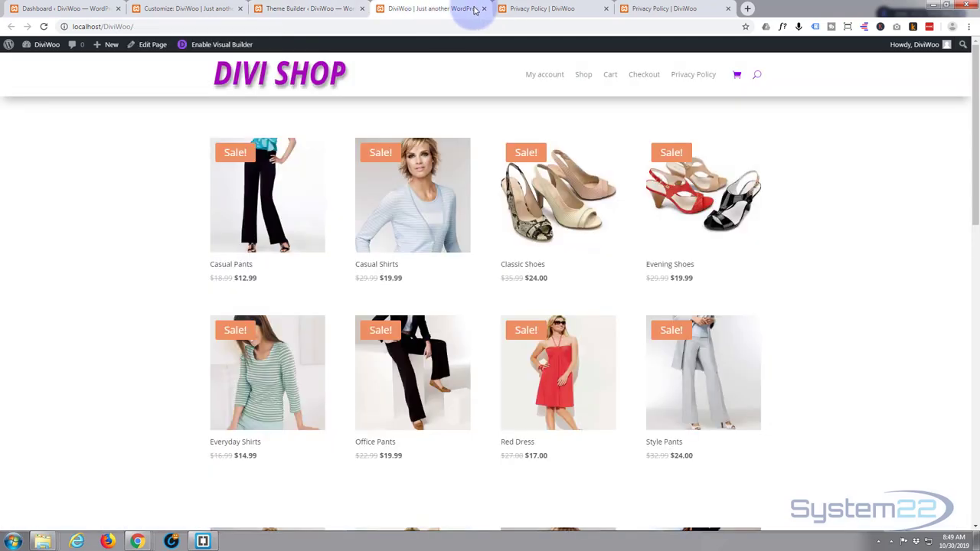
click(542, 9)
scroll(84, 333, up, 1)
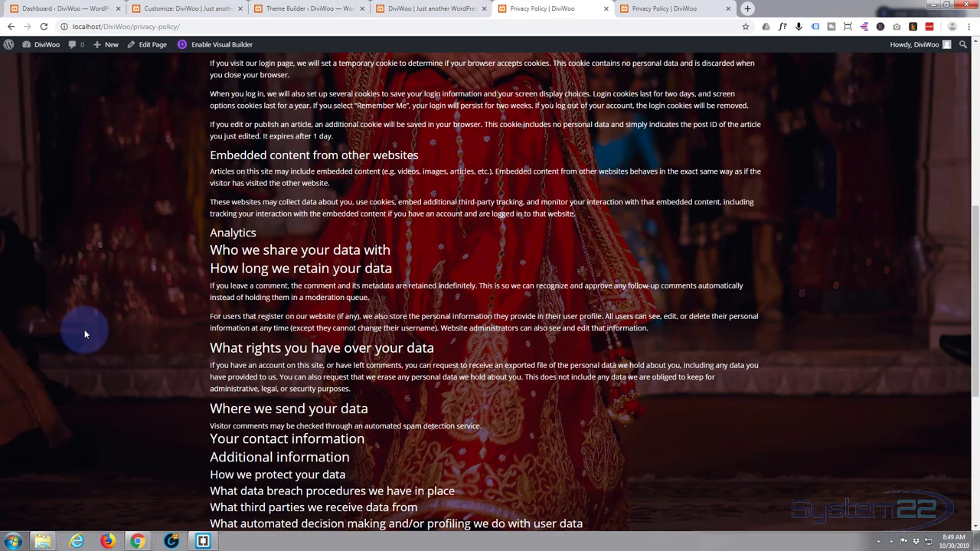
scroll(86, 331, up, 5)
scroll(88, 330, down, 6)
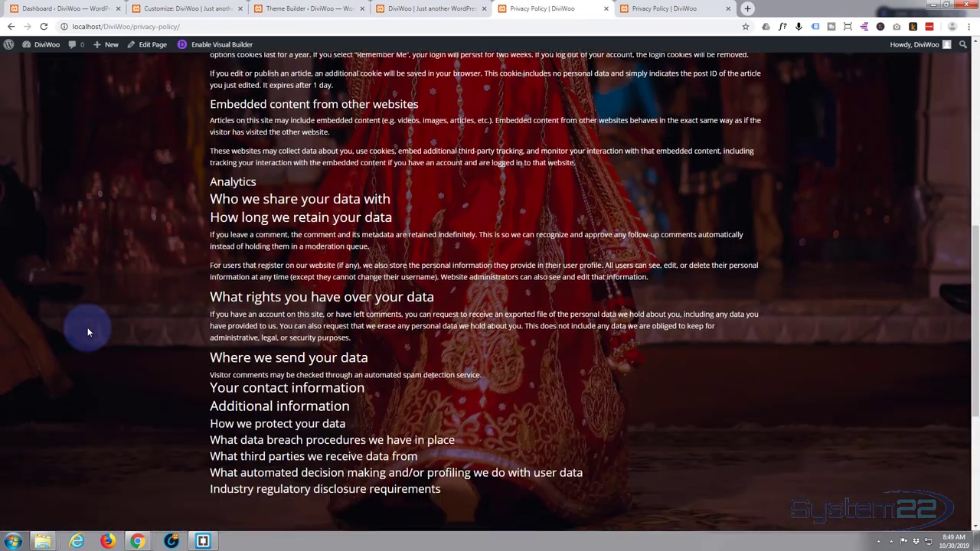
scroll(87, 327, down, 4)
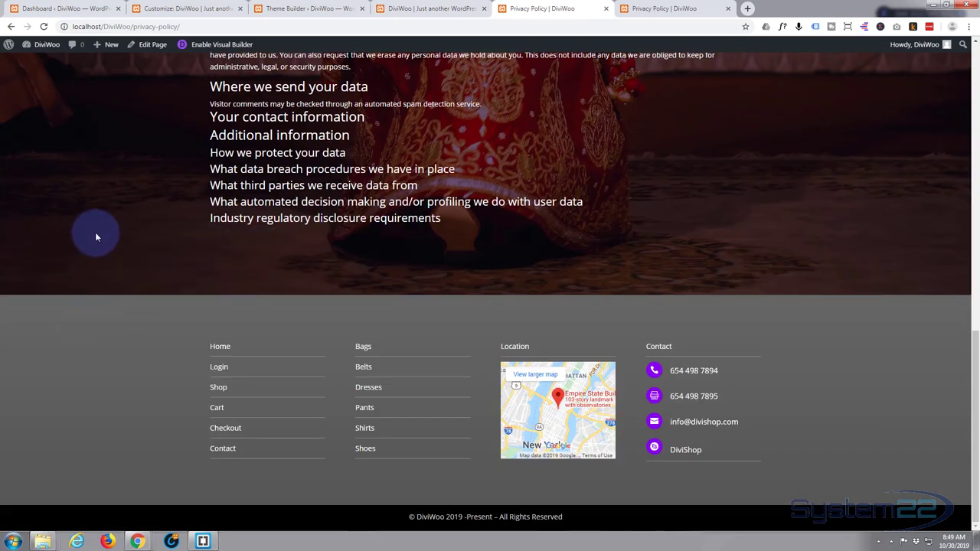
scroll(93, 252, up, 10)
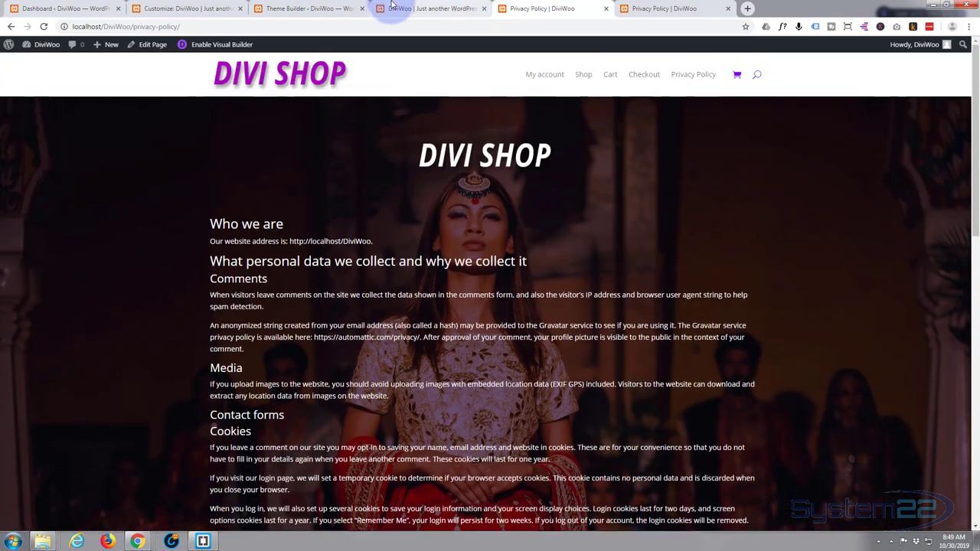
Step: Reload the Privacy Policy page and examine the policy text, subscribe form, sale products and transition to the footer
click(43, 26)
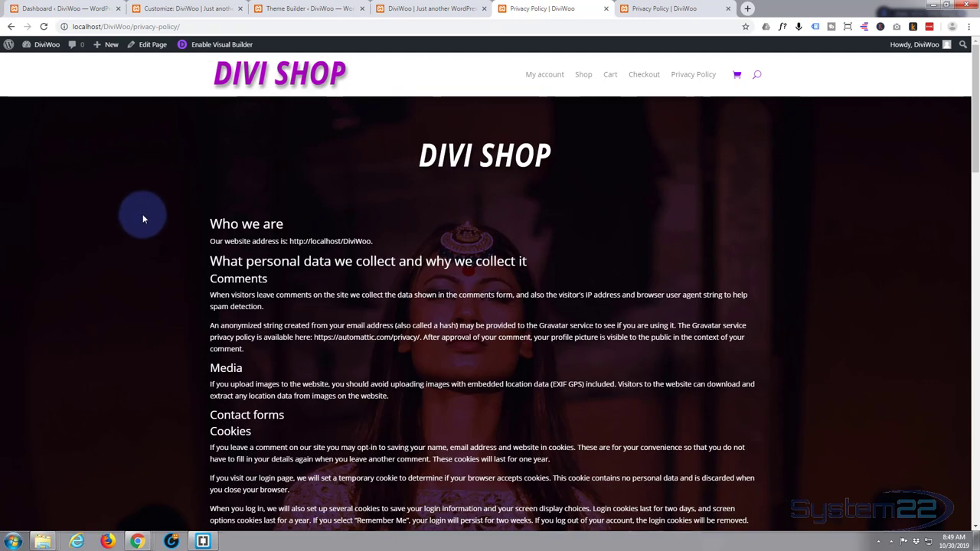
scroll(142, 219, down, 10)
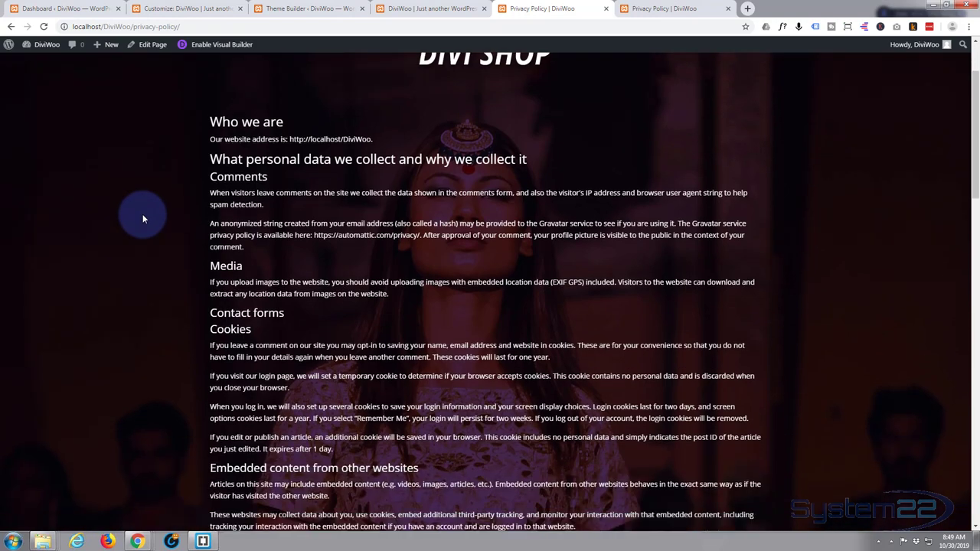
scroll(142, 219, down, 2)
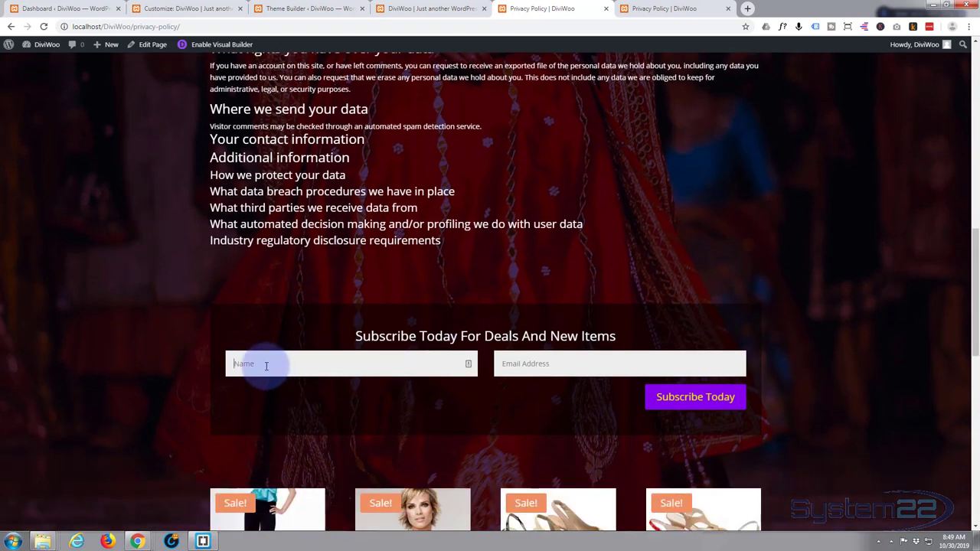
click(562, 360)
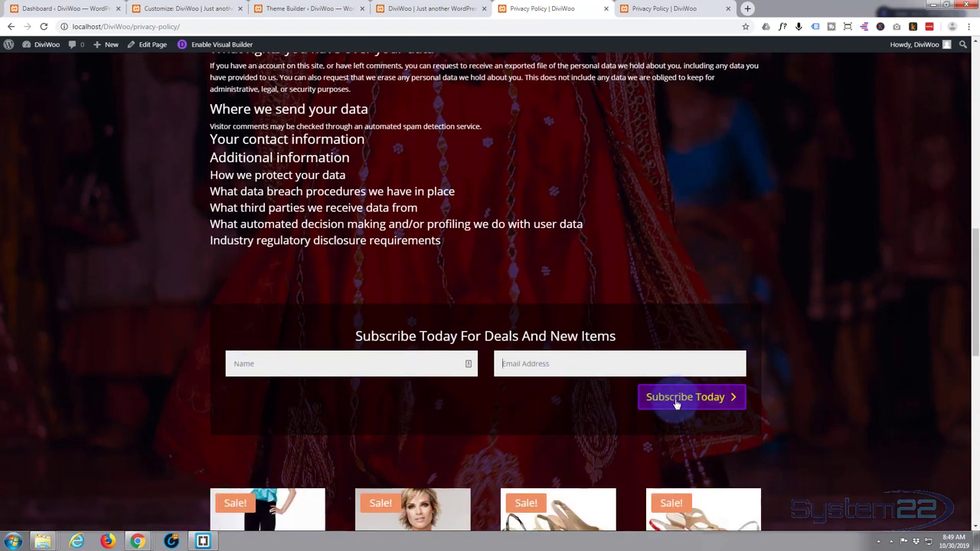
scroll(138, 298, down, 3)
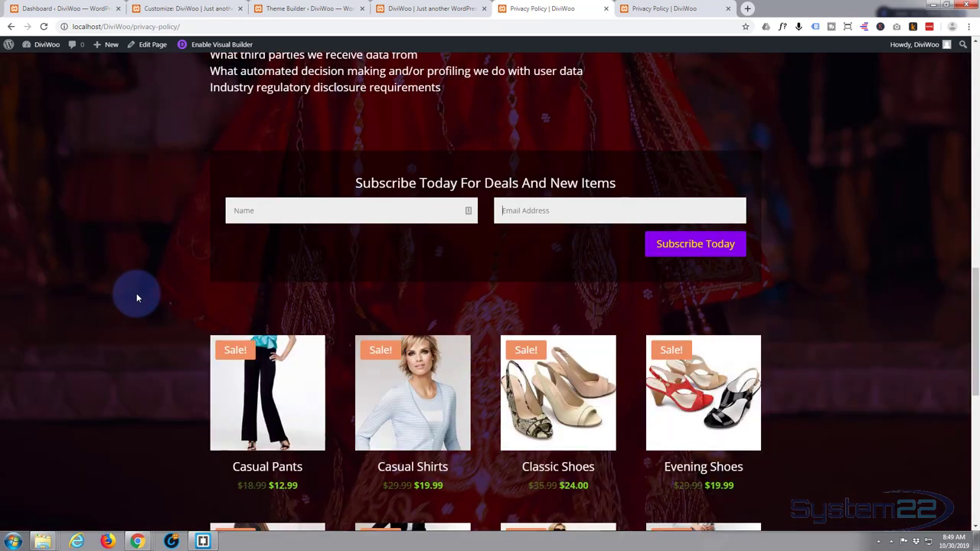
scroll(138, 298, down, 3)
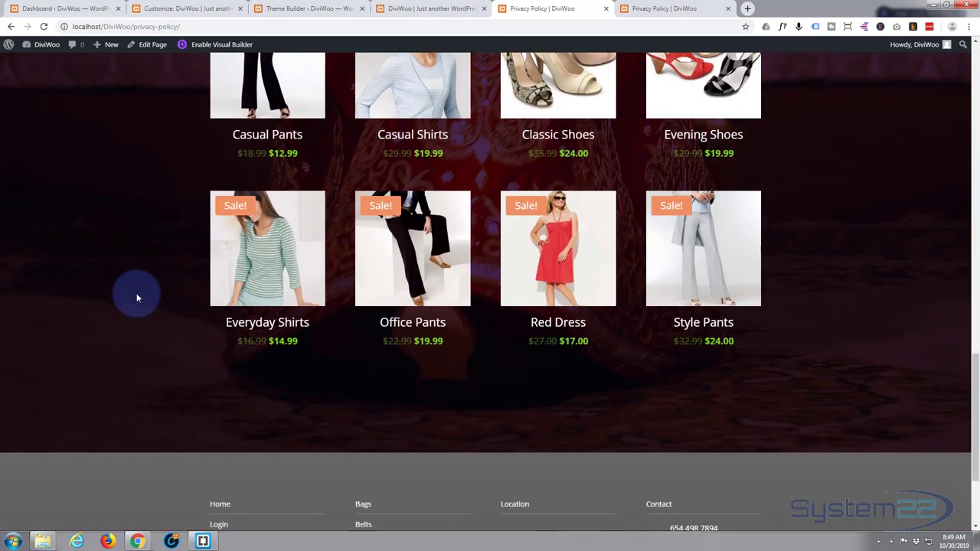
scroll(137, 299, up, 3)
scroll(138, 298, up, 2)
scroll(138, 299, down, 3)
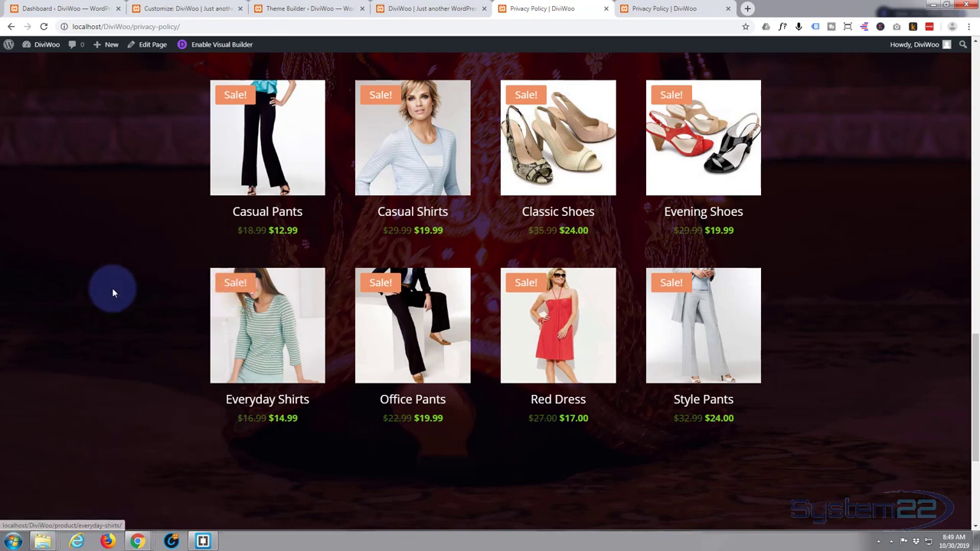
scroll(112, 290, down, 2)
scroll(112, 290, up, 3)
scroll(111, 289, up, 3)
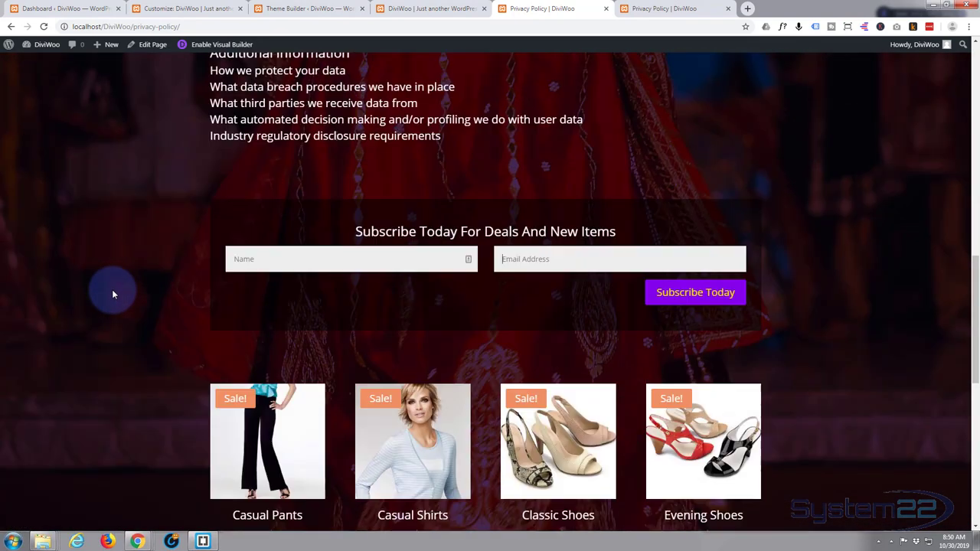
scroll(77, 321, down, 7)
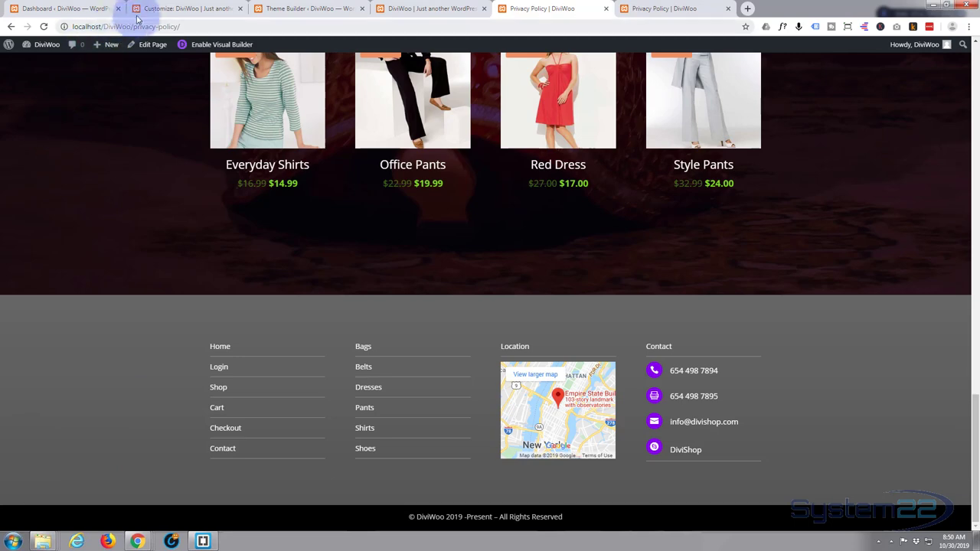
Step: Return to the Theme Builder and open the custom body of the Privacy Policy template for editing
click(310, 9)
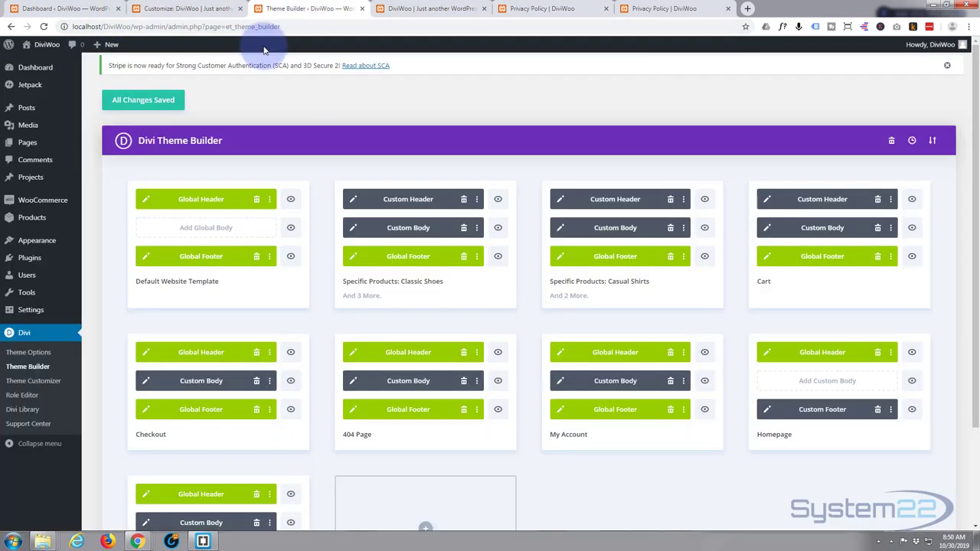
scroll(104, 357, down, 1)
scroll(103, 355, down, 1)
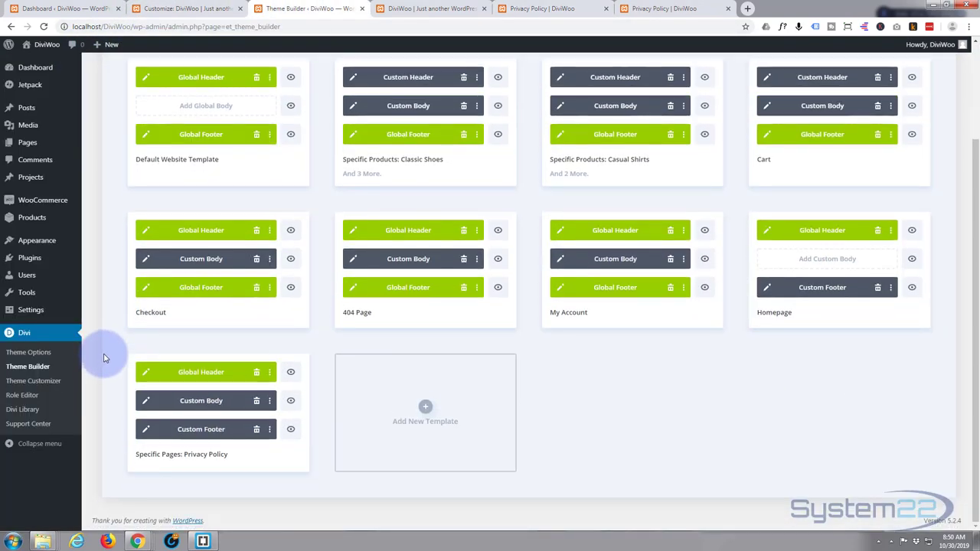
click(146, 404)
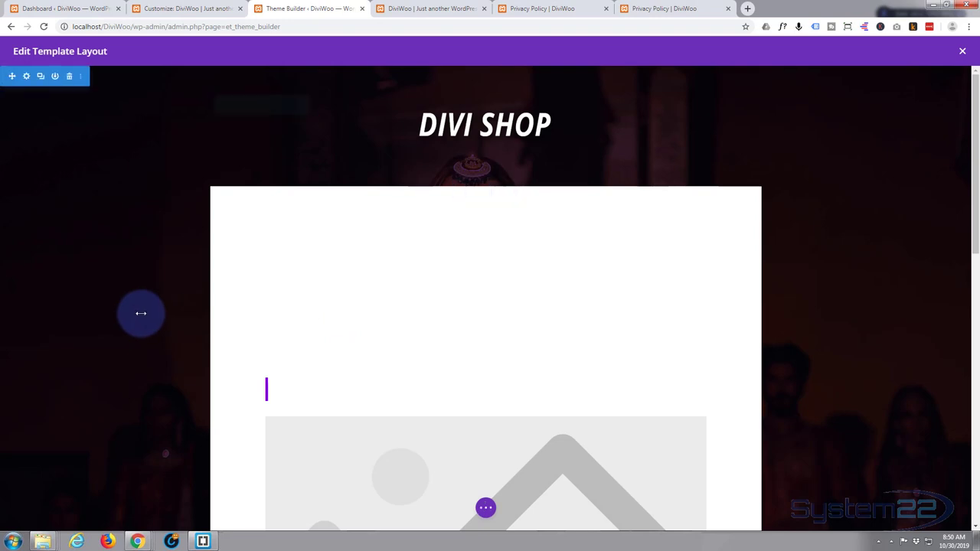
scroll(141, 314, down, 3)
scroll(141, 313, down, 5)
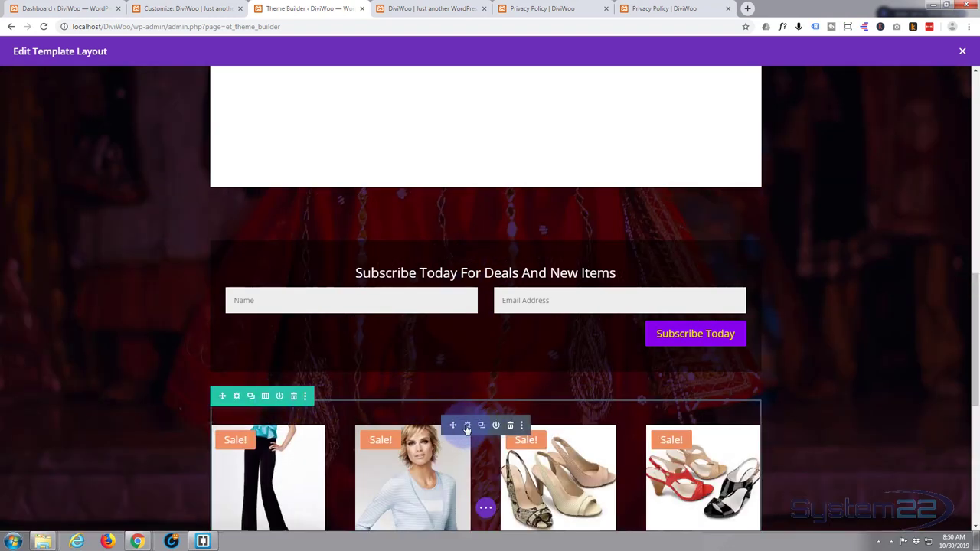
Step: Set the Shop module's sale badge color to purple (#8300e9) and save the module settings
click(468, 427)
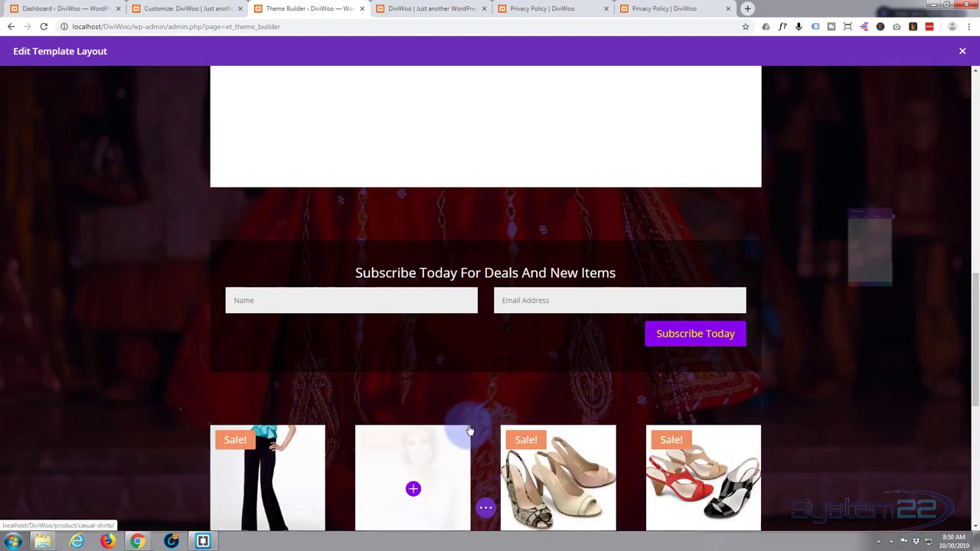
click(847, 105)
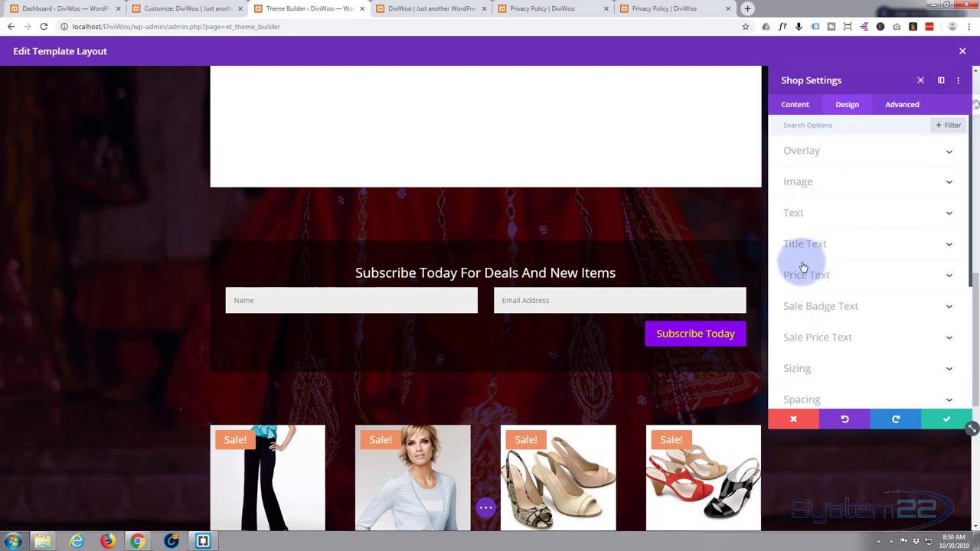
click(872, 311)
scroll(877, 311, down, 3)
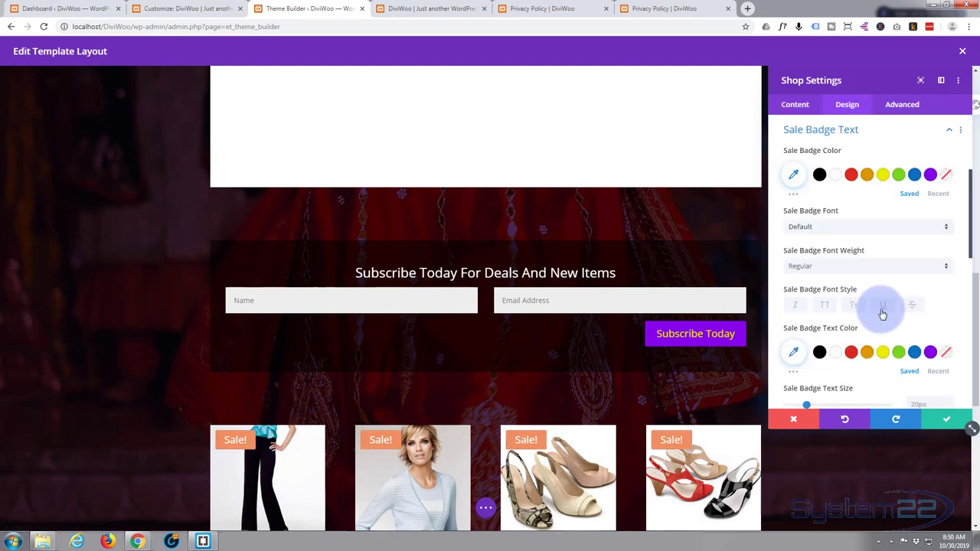
scroll(911, 299, down, 1)
scroll(884, 305, up, 1)
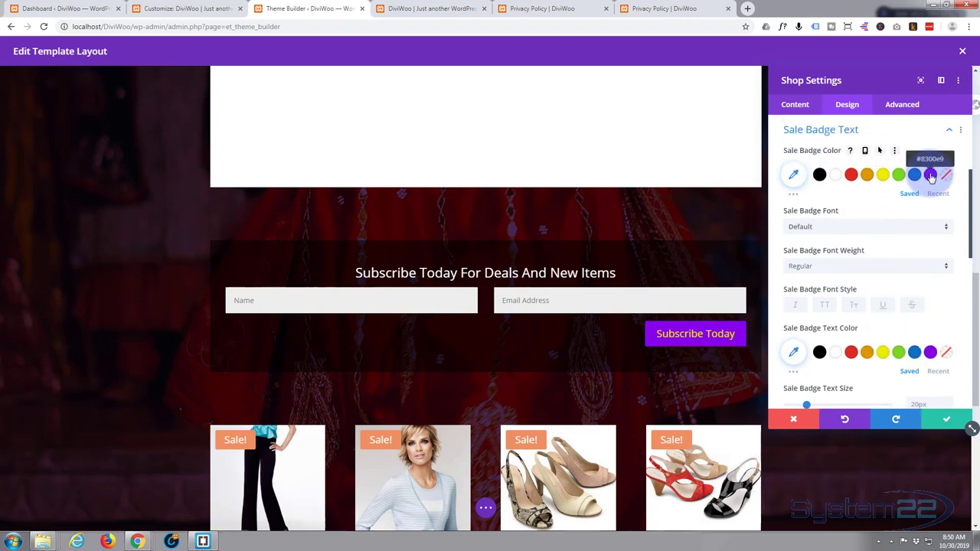
click(931, 176)
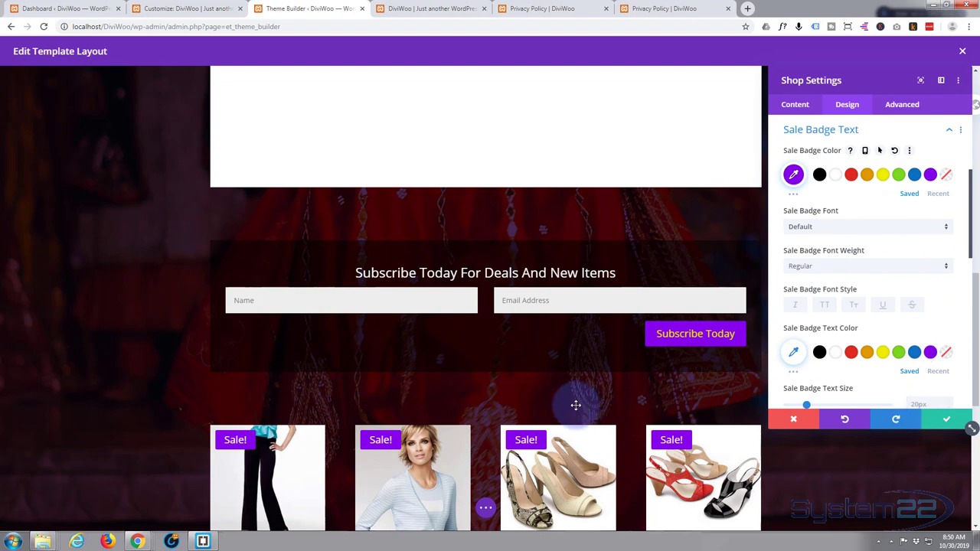
click(947, 421)
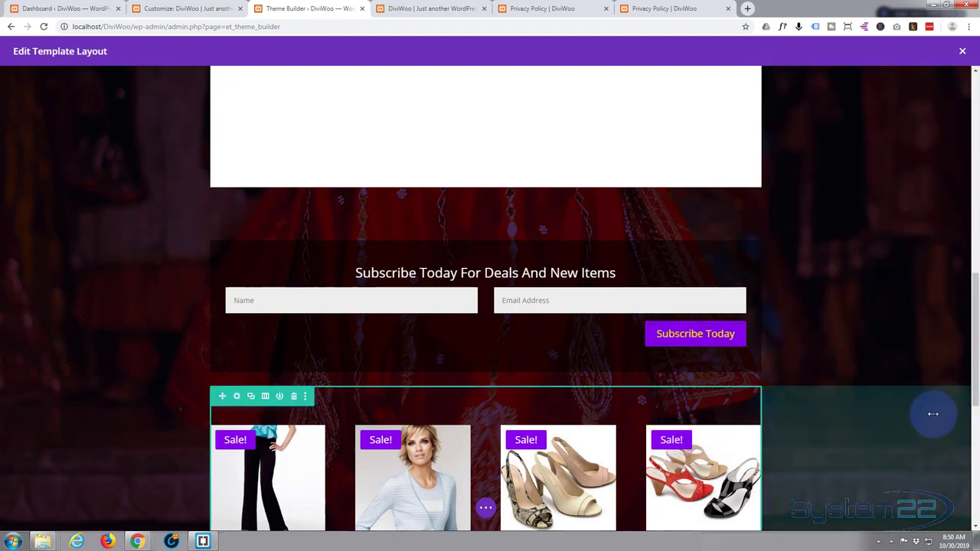
Step: Save the body layout and close the template layout editor
scroll(839, 253, down, 2)
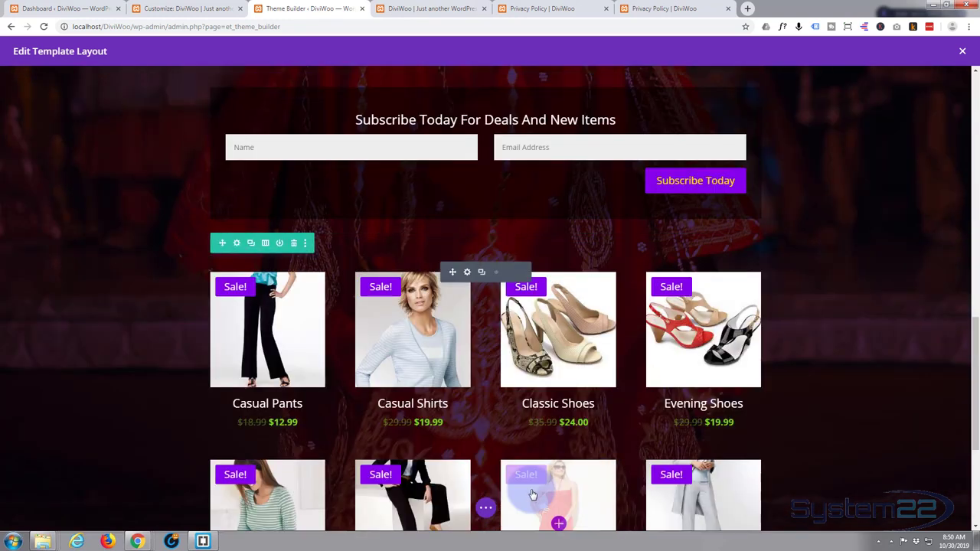
click(486, 508)
click(943, 509)
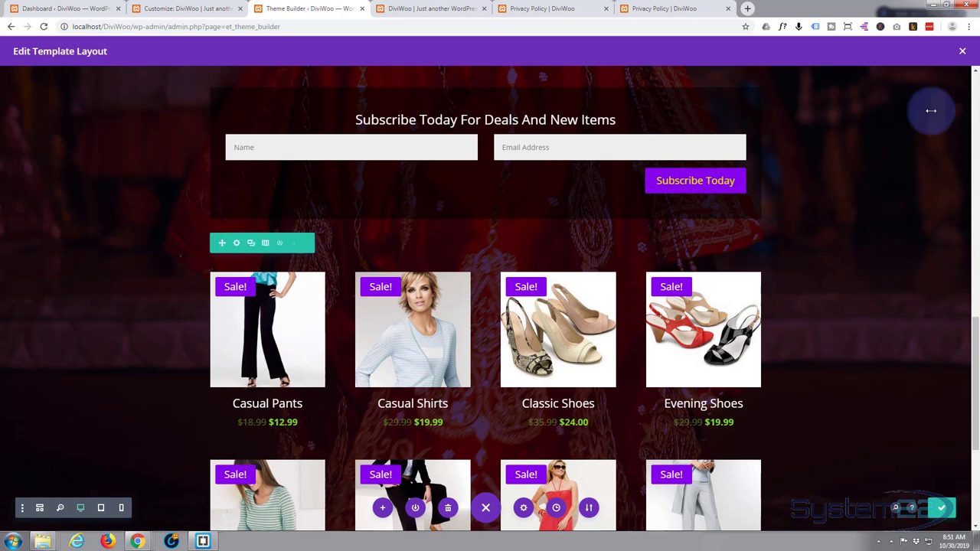
click(964, 52)
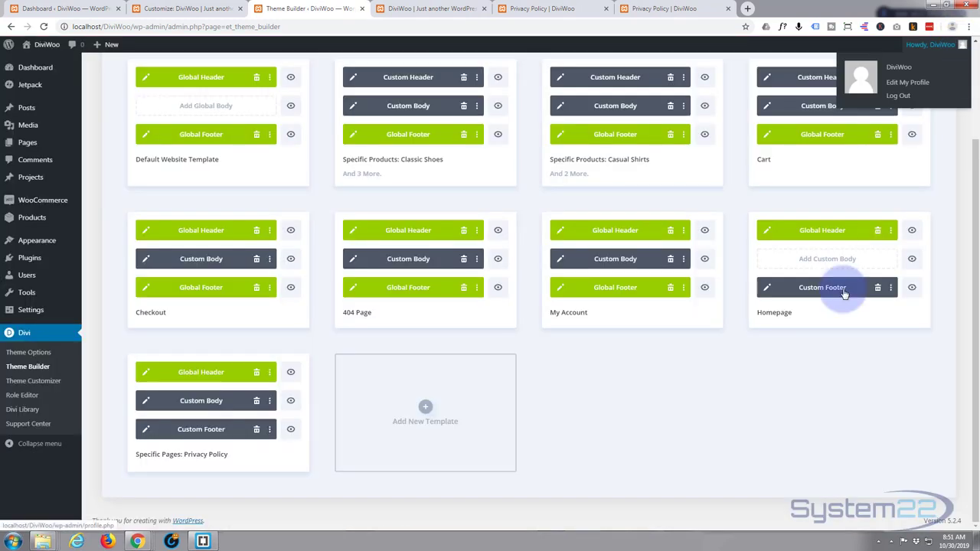
Step: Open the Privacy Policy template's custom footer and set the first background gradient color of its links section to #1e1e1e
click(146, 431)
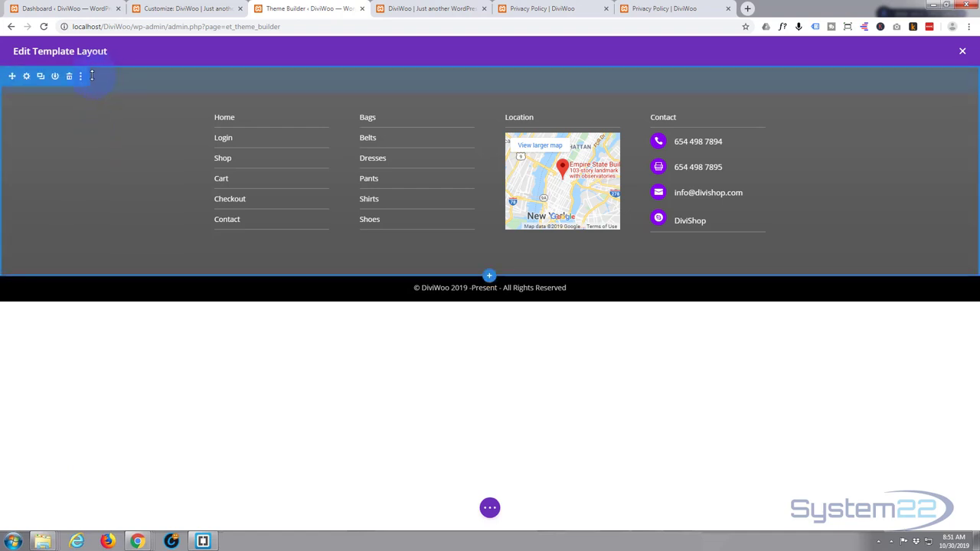
click(26, 77)
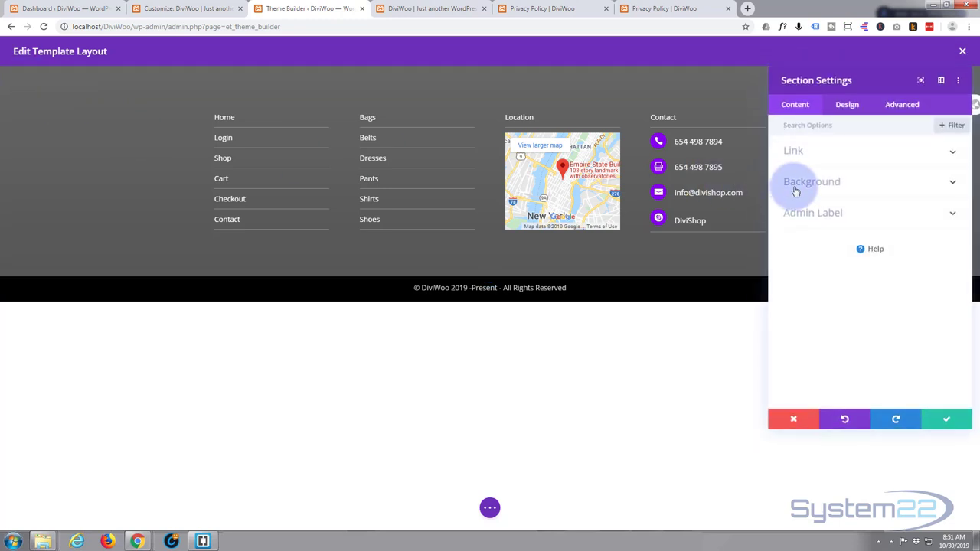
click(846, 183)
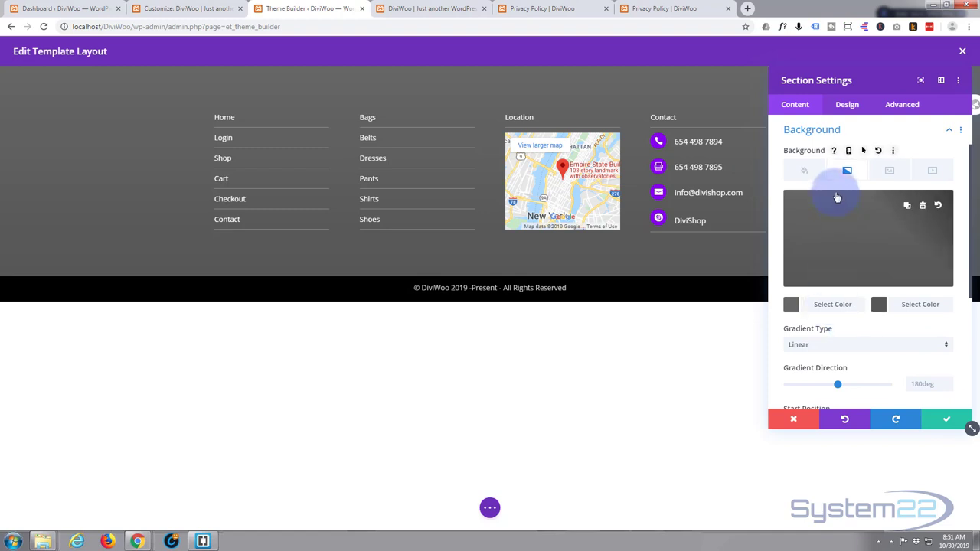
click(832, 304)
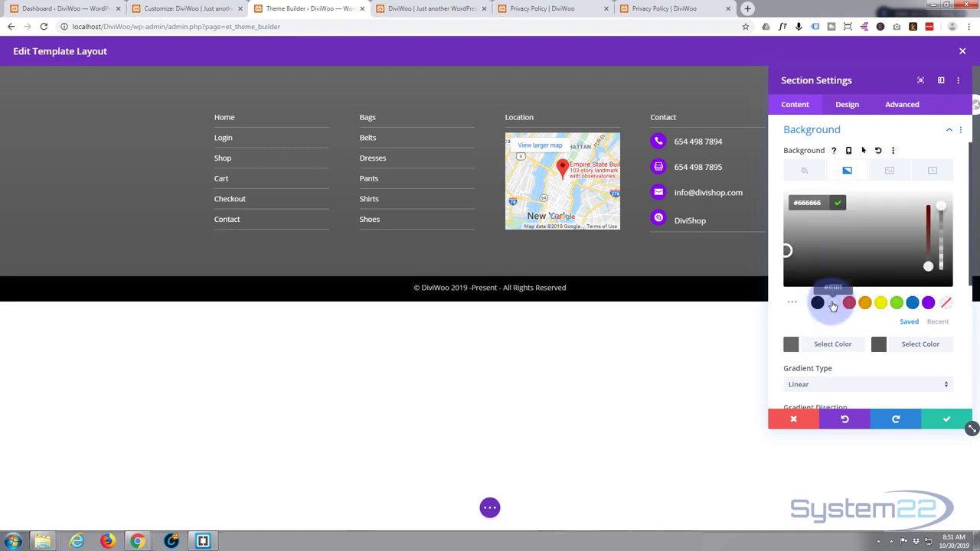
drag(787, 251, 785, 279)
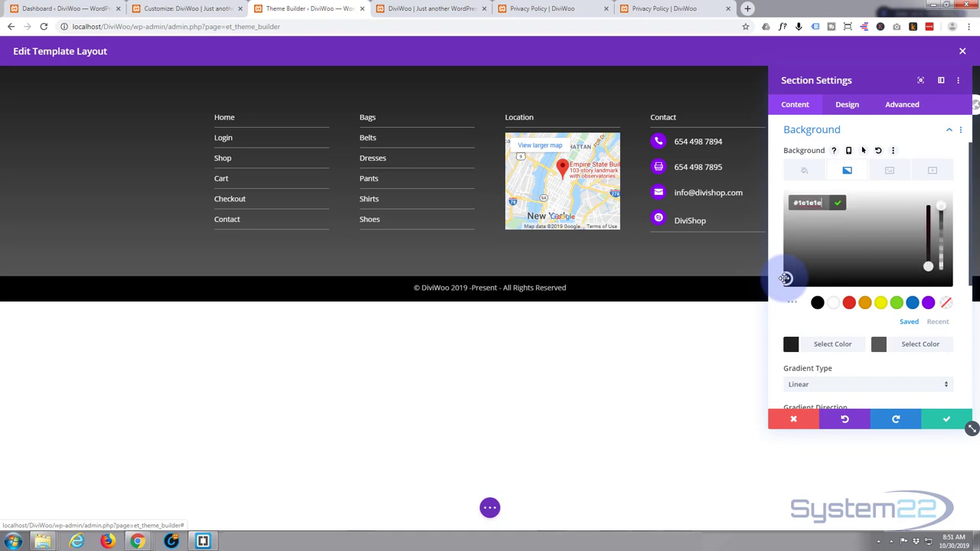
Step: Set the second background gradient color of the footer's links section to #282828 and save the section settings
click(923, 345)
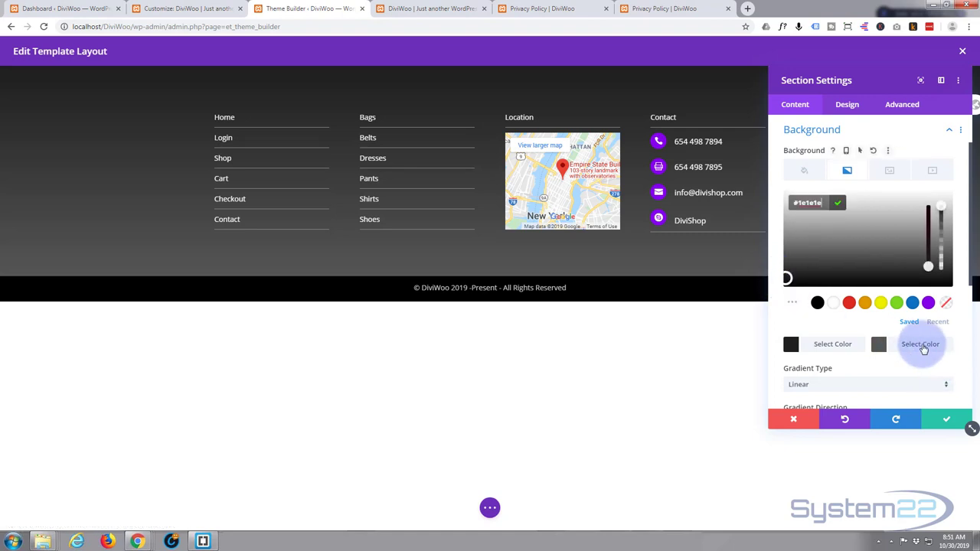
click(782, 277)
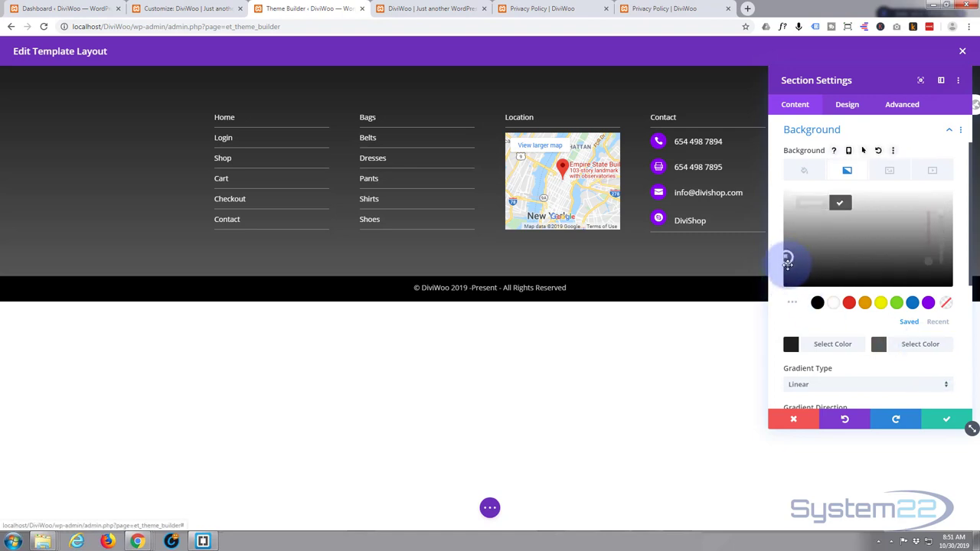
click(787, 266)
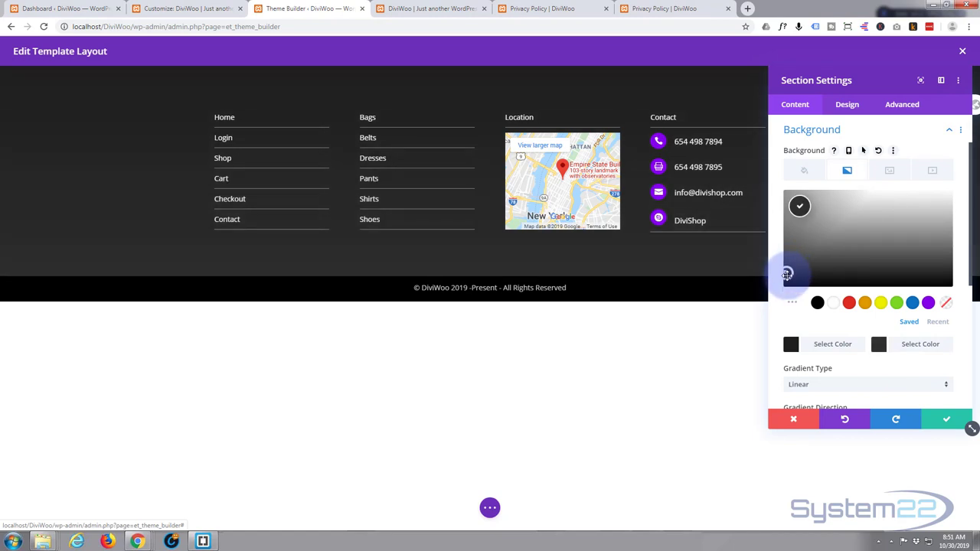
mouse_move(787, 274)
mouse_down()
mouse_move(719, 286)
mouse_move(710, 275)
mouse_move(712, 287)
mouse_move(705, 265)
mouse_move(787, 276)
mouse_up()
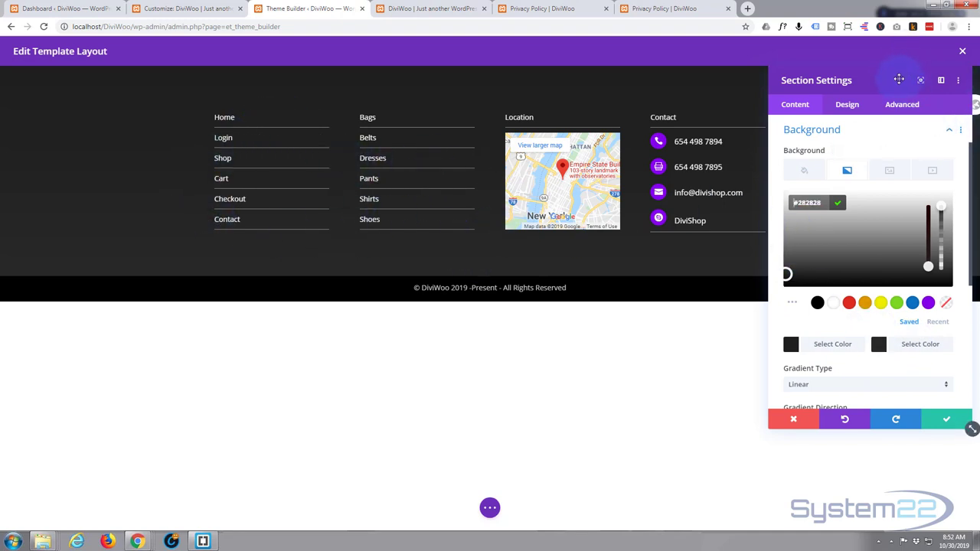
drag(899, 80, 271, 264)
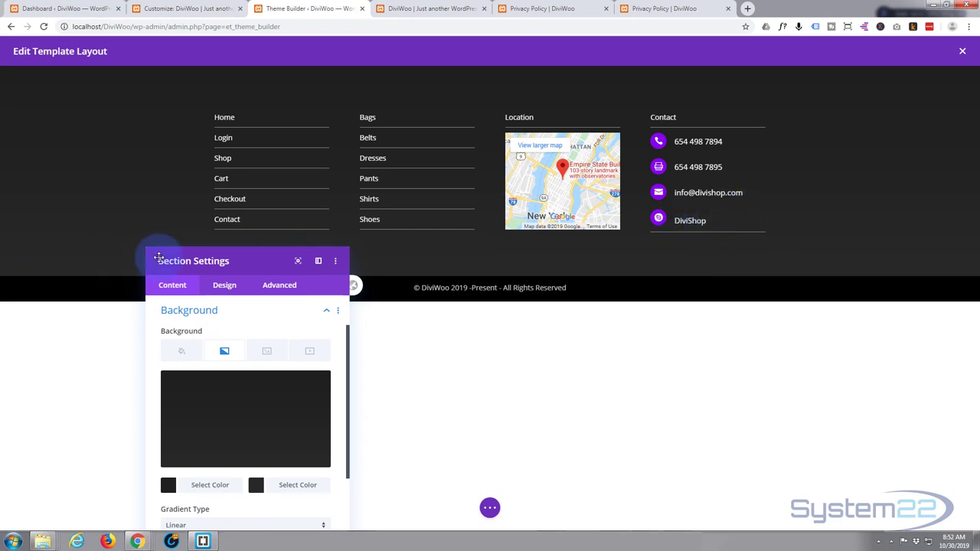
drag(247, 262, 189, 184)
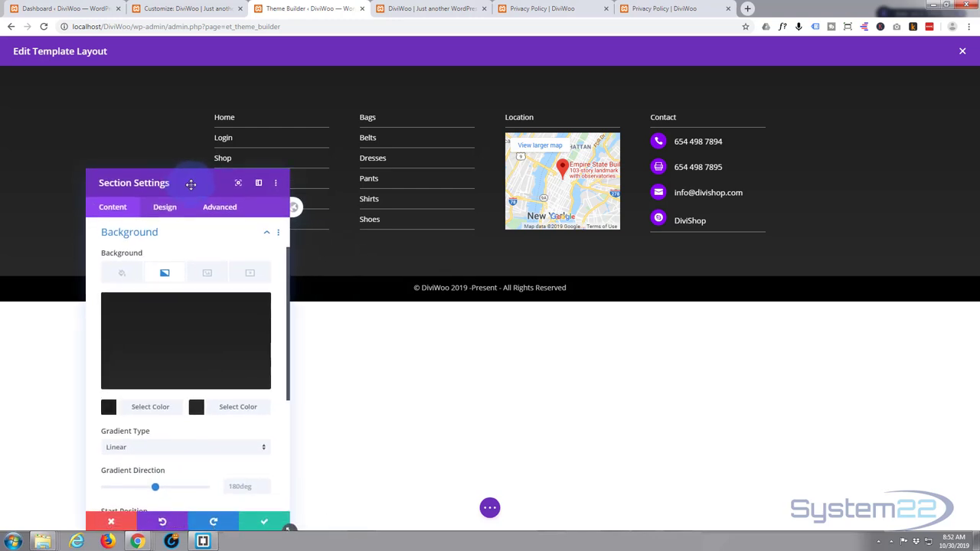
click(266, 521)
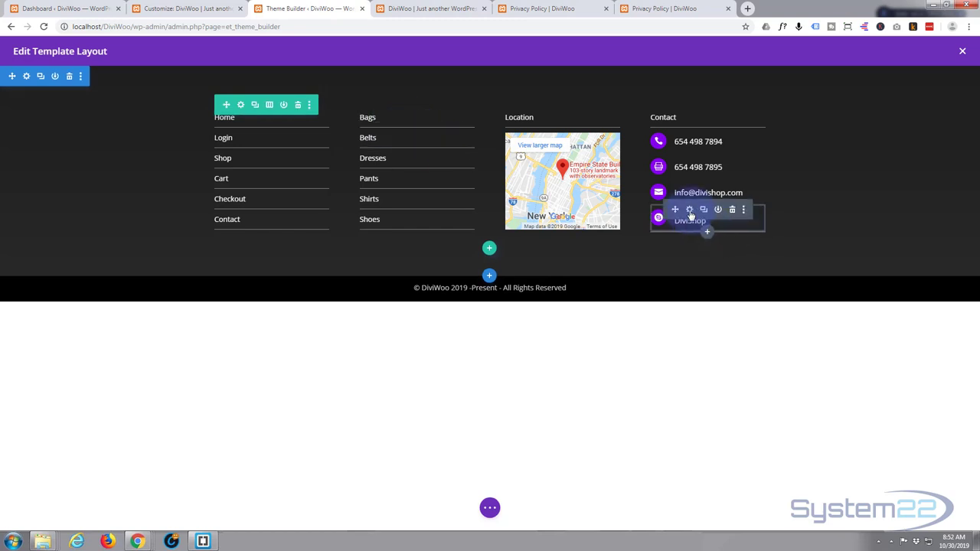
Step: Open the settings of the DiviShop blurb in the Contact column and set its title line height to 2em
click(690, 212)
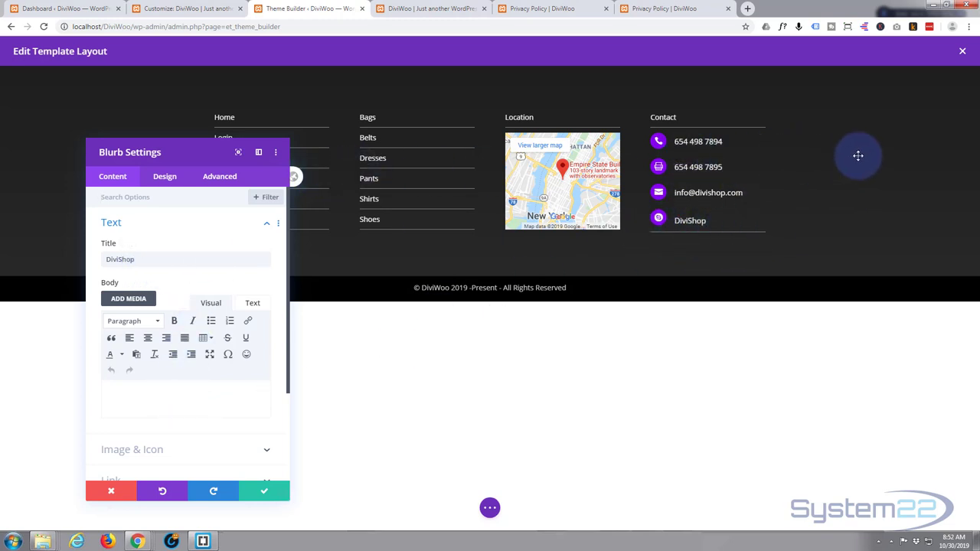
click(223, 391)
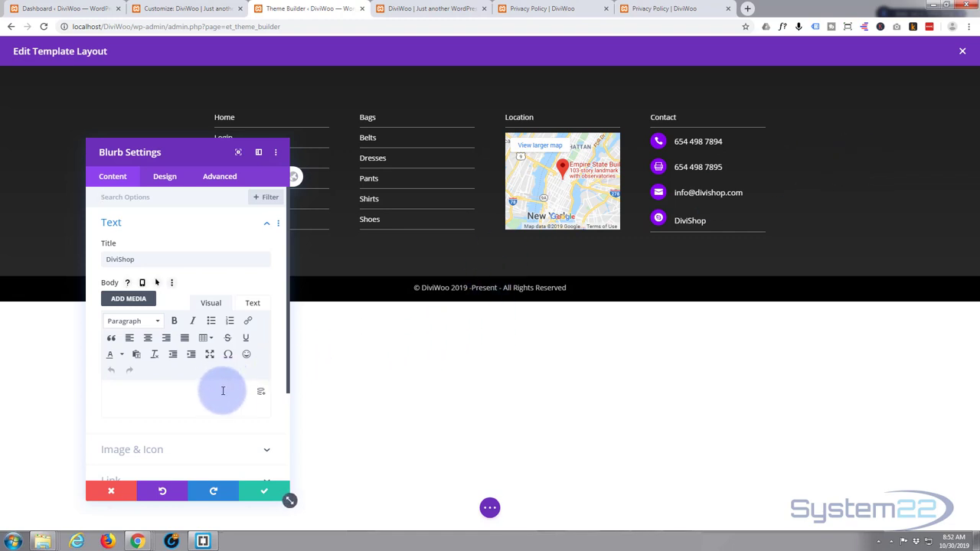
click(677, 222)
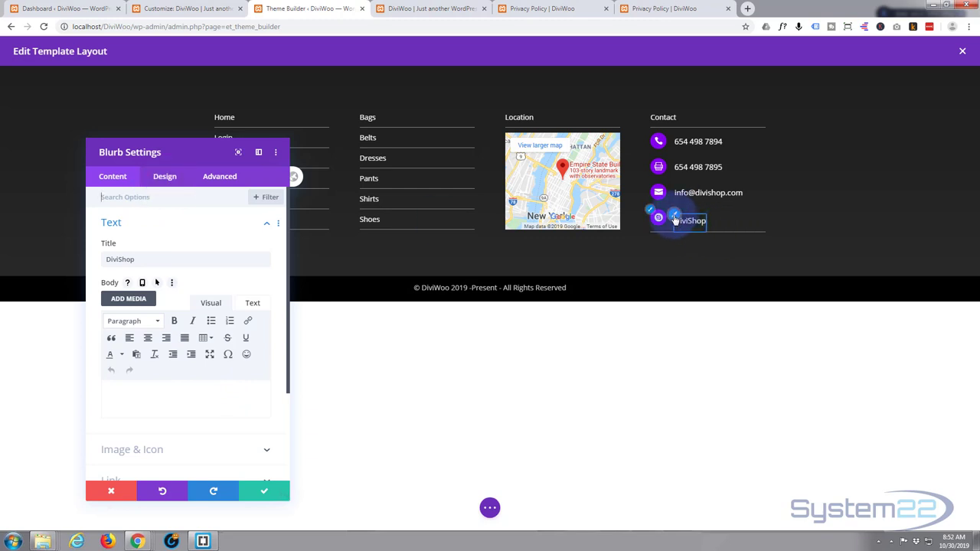
click(676, 221)
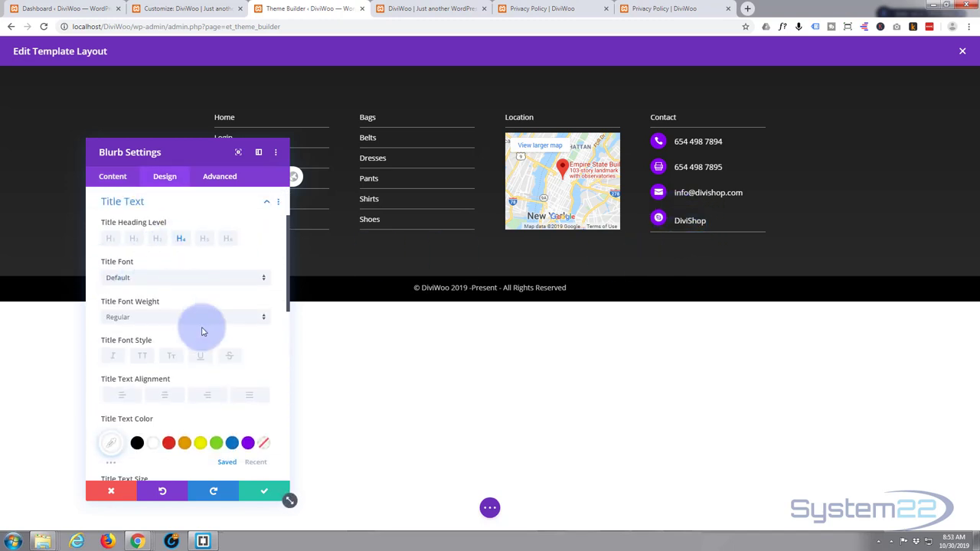
scroll(204, 330, down, 1)
scroll(203, 329, down, 1)
scroll(201, 325, down, 1)
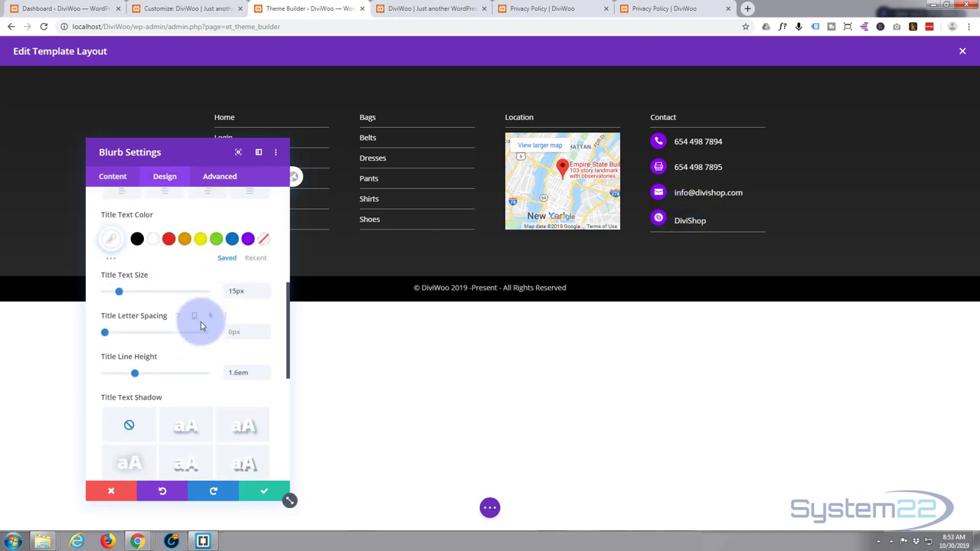
mouse_move(147, 375)
mouse_down()
mouse_move(127, 374)
mouse_move(155, 377)
mouse_up()
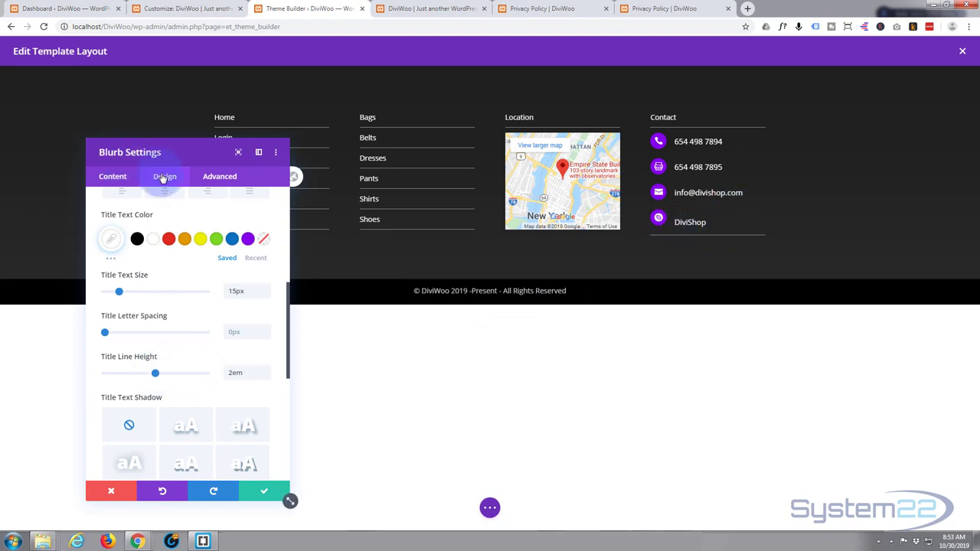
Step: Change the margin-top in the DiviShop blurb title's custom CSS to 2px and save the blurb settings
click(221, 178)
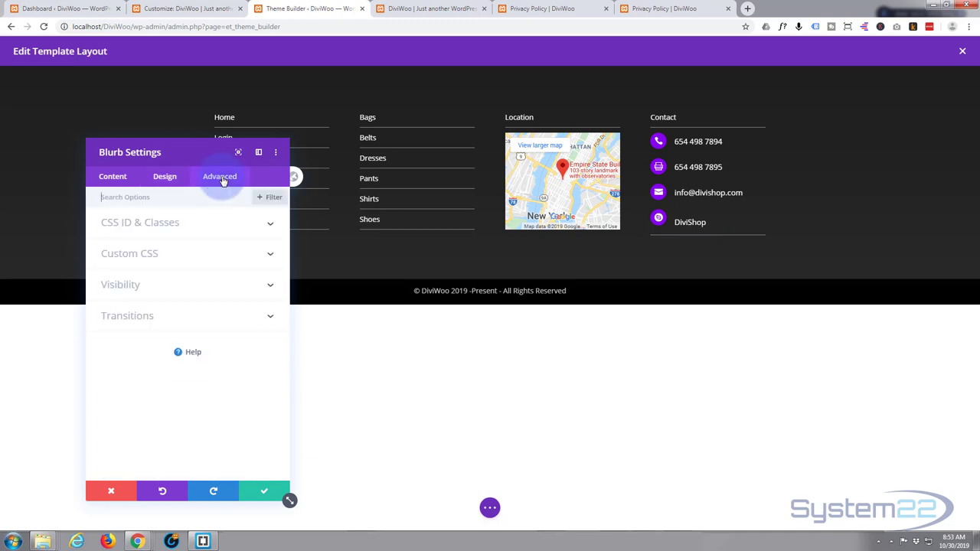
click(192, 257)
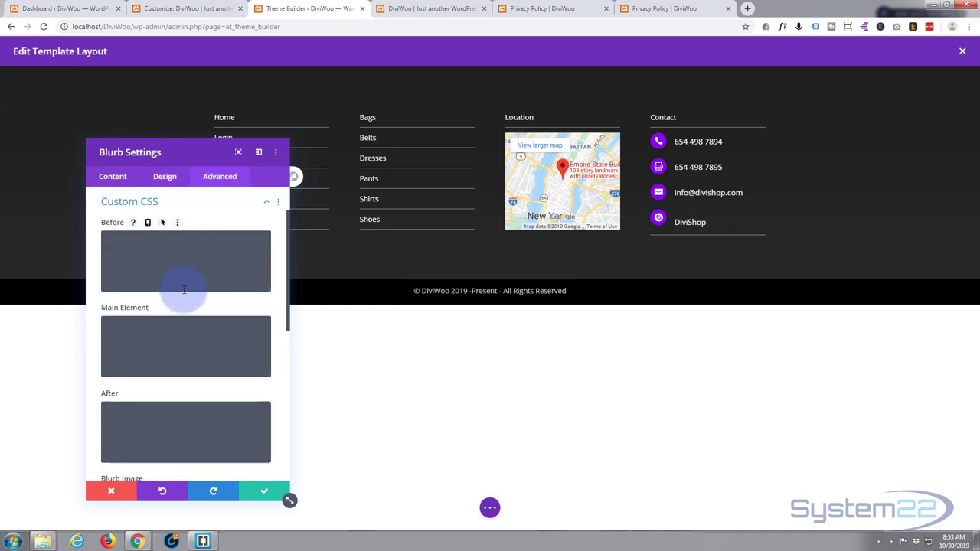
scroll(185, 285, down, 5)
scroll(185, 288, down, 1)
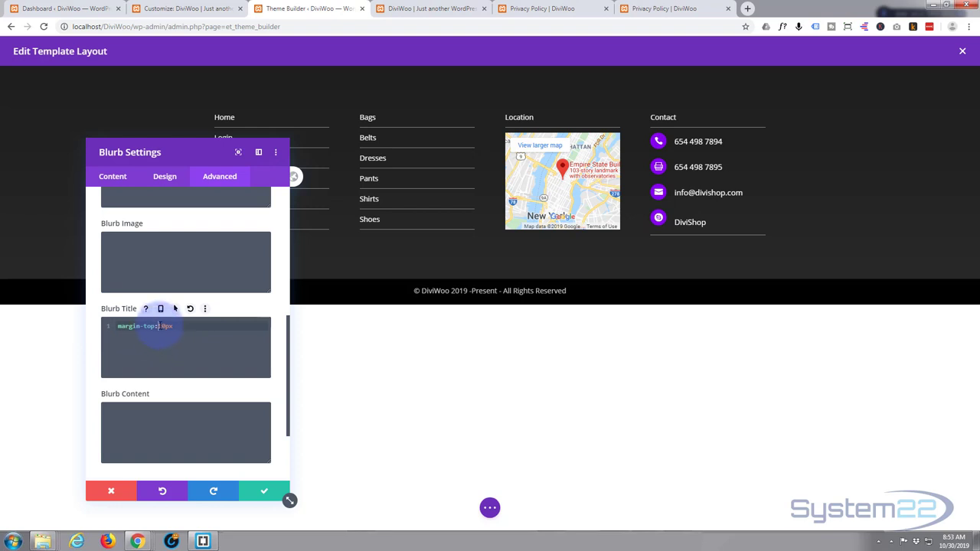
drag(159, 326, 164, 327)
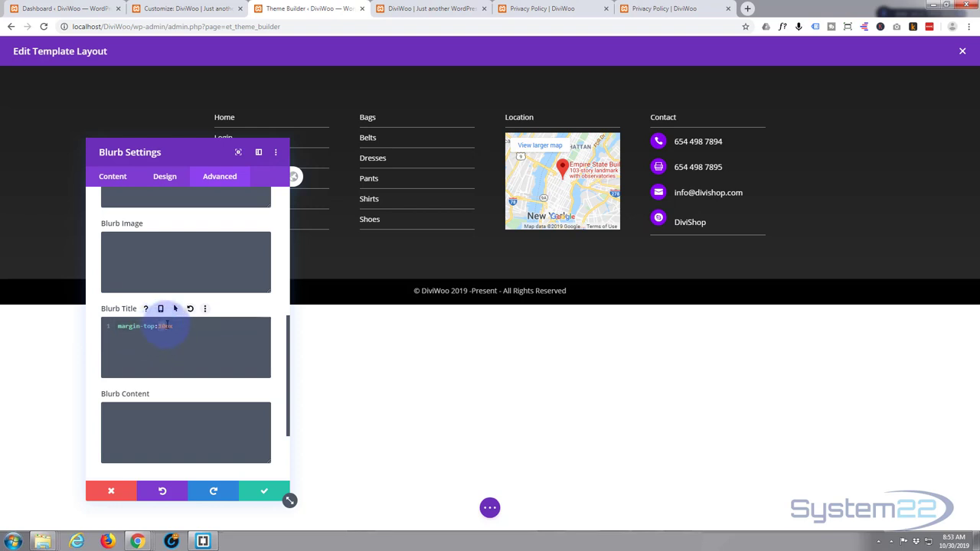
text(2)
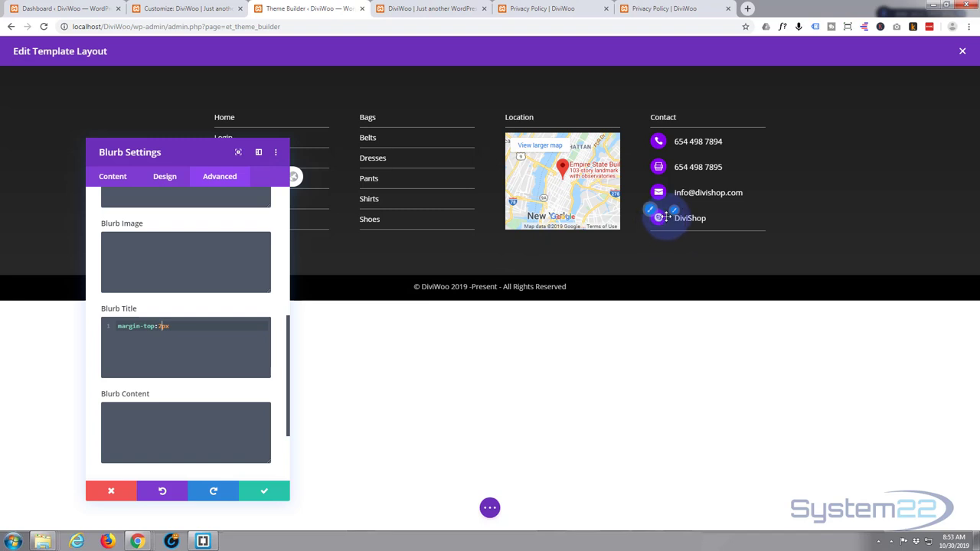
click(267, 491)
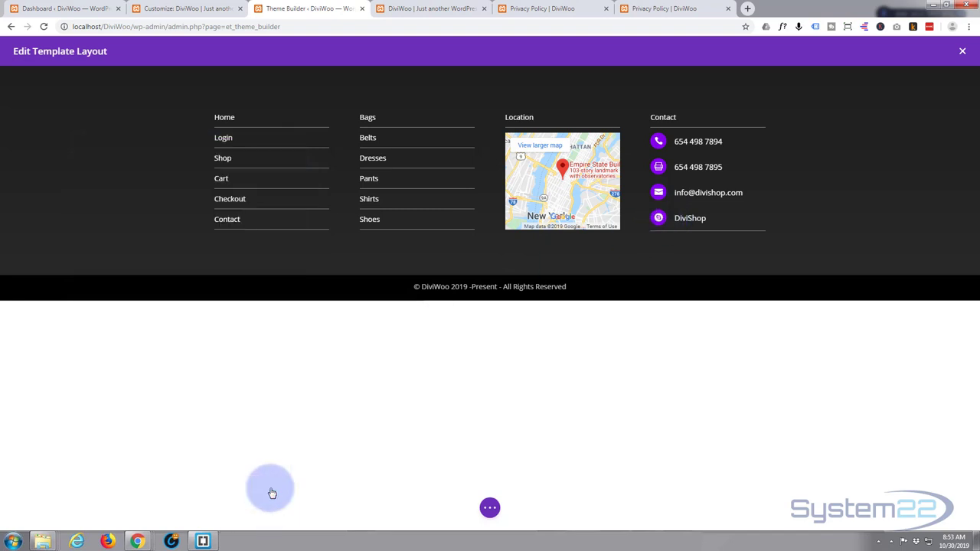
Step: Save the footer layout, close the template layout editor and save the Theme Builder changes
click(490, 508)
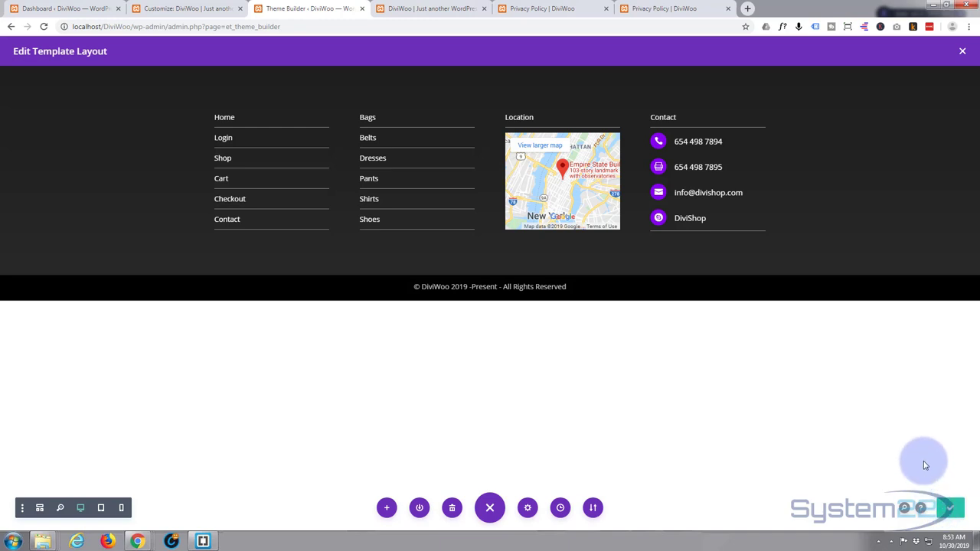
click(963, 52)
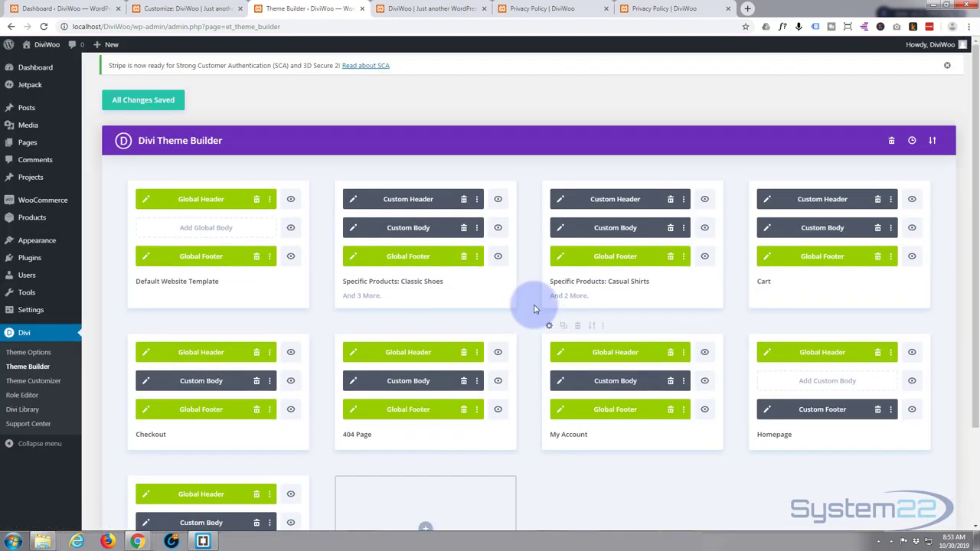
click(132, 98)
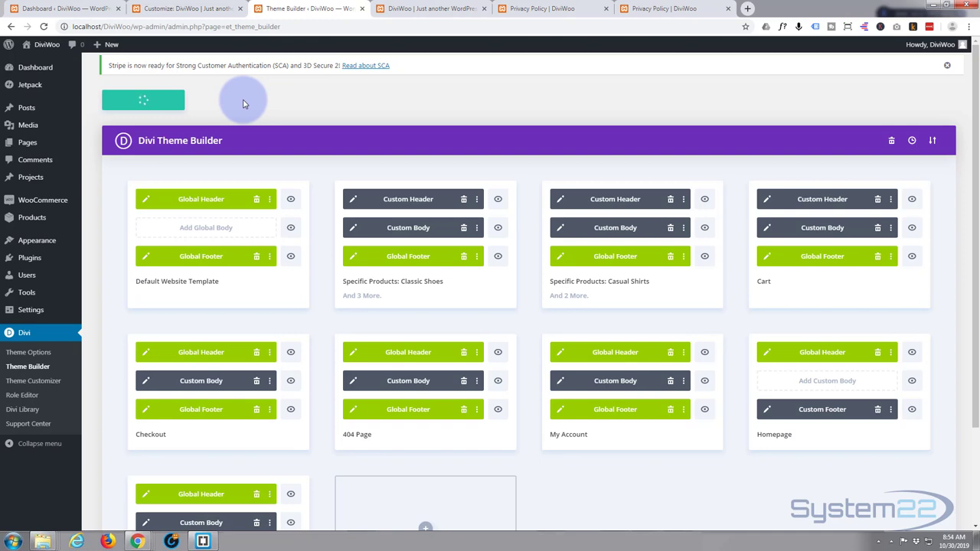
Step: Reload the live Privacy Policy page and review its footer, sale products, subscribe form and policy text
click(434, 8)
click(525, 8)
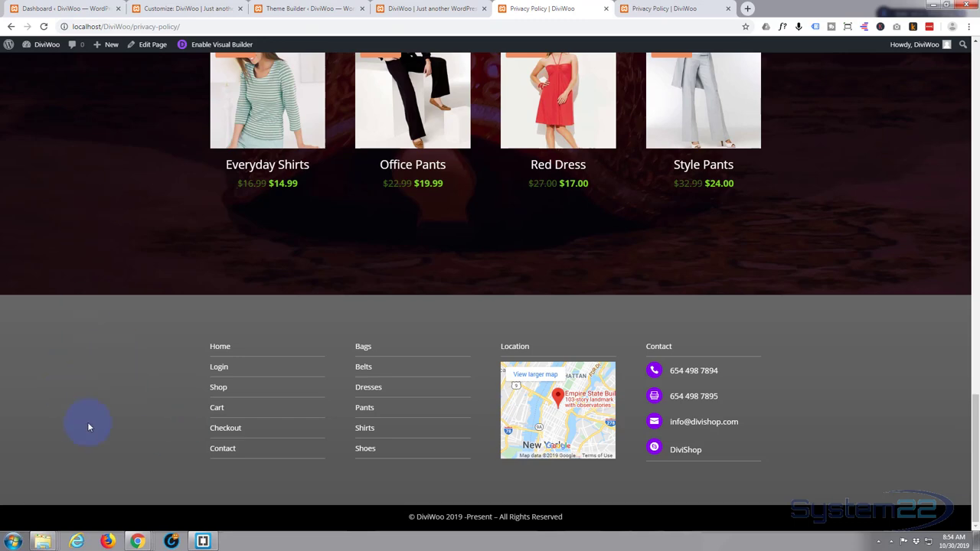
click(44, 27)
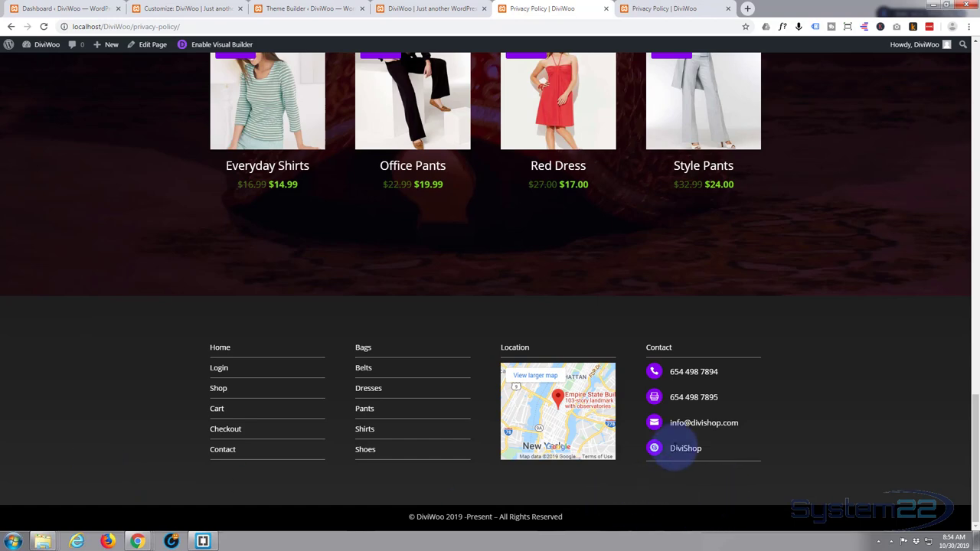
scroll(457, 279, up, 2)
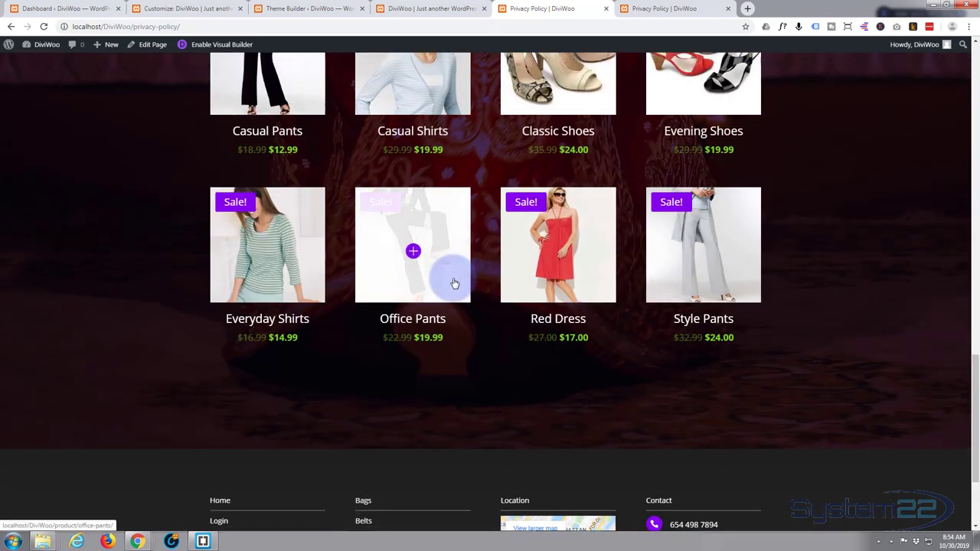
scroll(871, 311, up, 6)
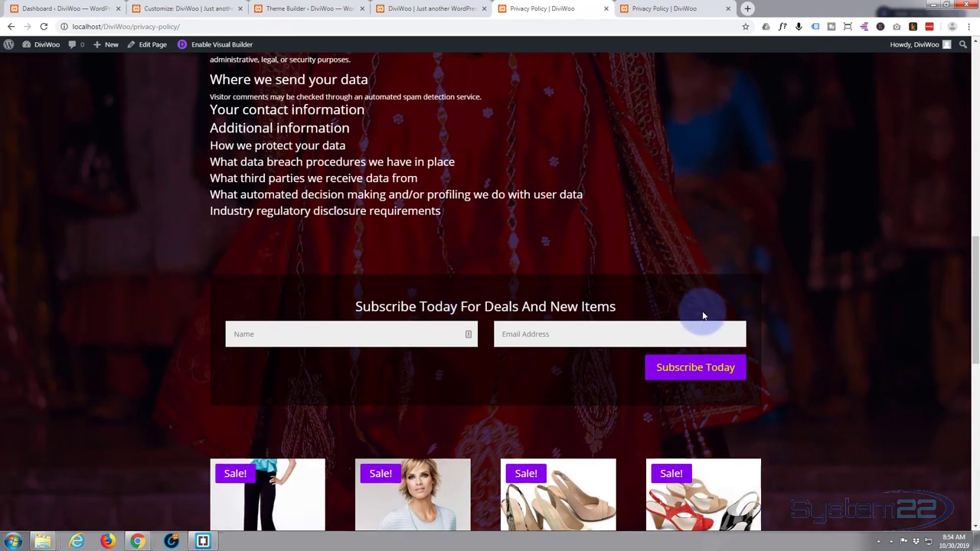
scroll(863, 315, up, 3)
scroll(409, 332, up, 5)
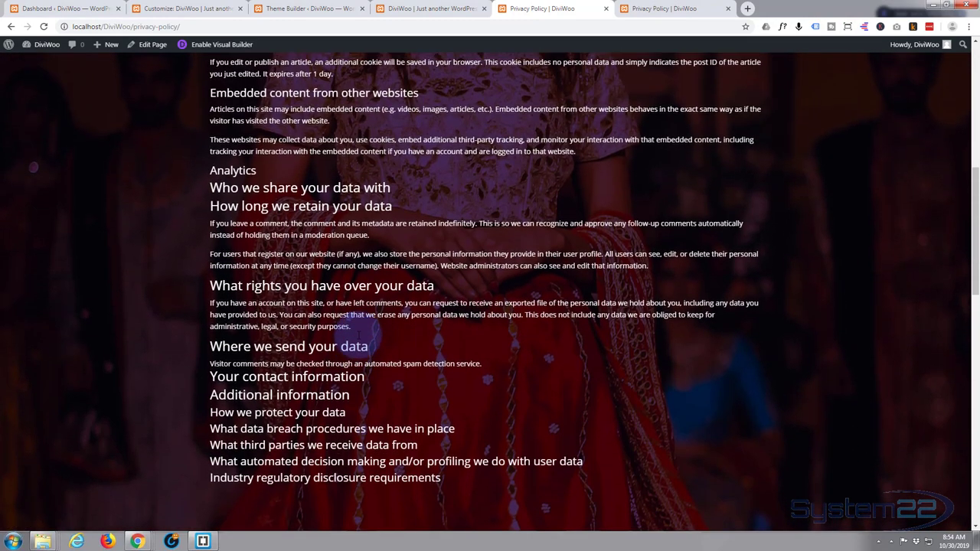
scroll(360, 334, up, 3)
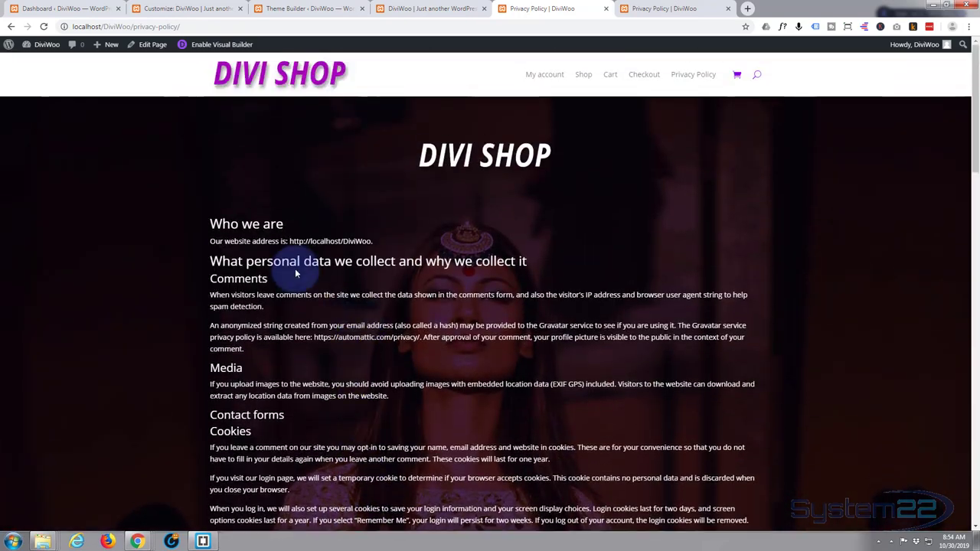
scroll(253, 264, down, 8)
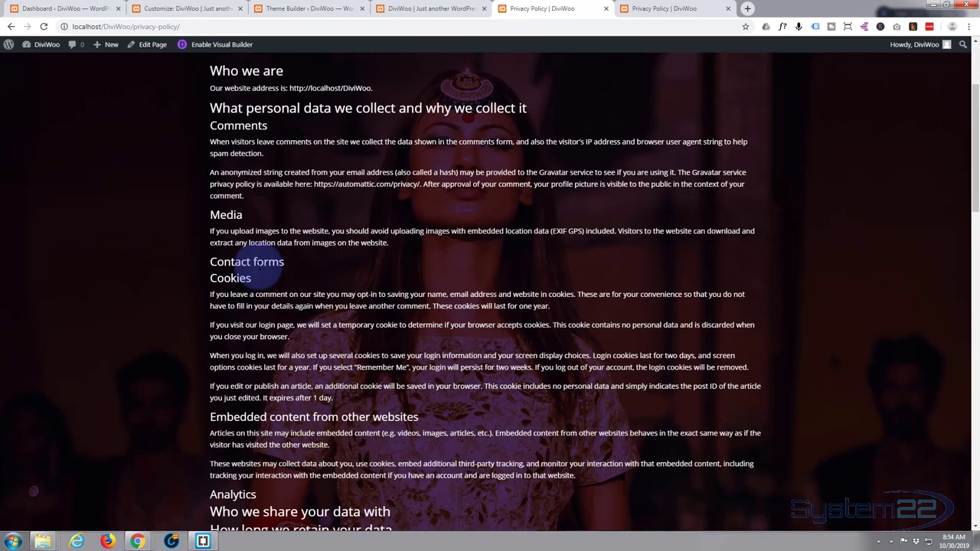
scroll(258, 269, down, 8)
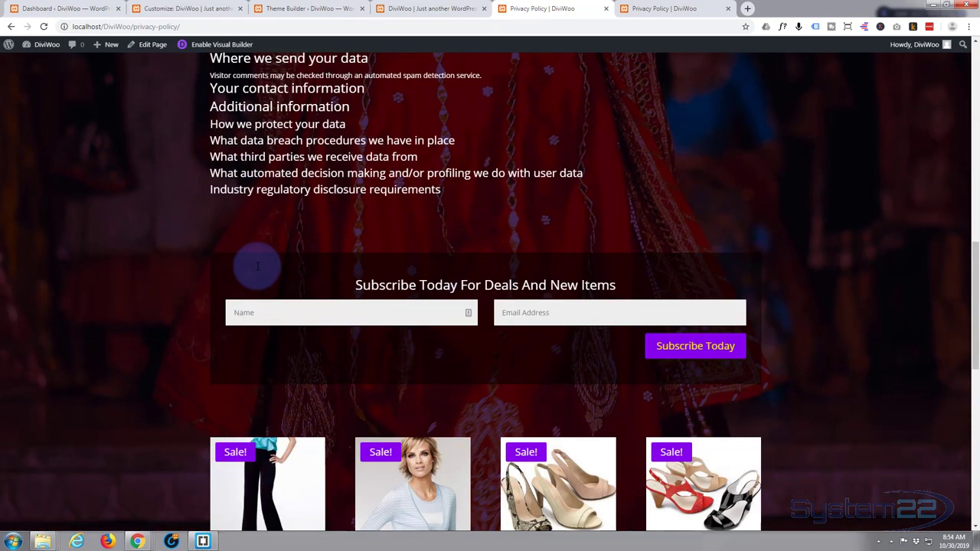
scroll(191, 264, down, 2)
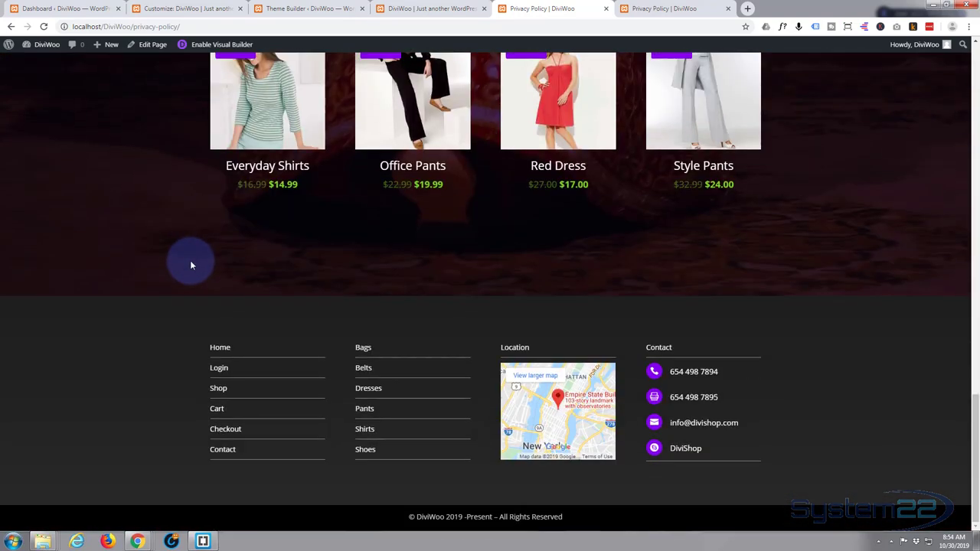
scroll(191, 265, up, 4)
scroll(192, 266, up, 9)
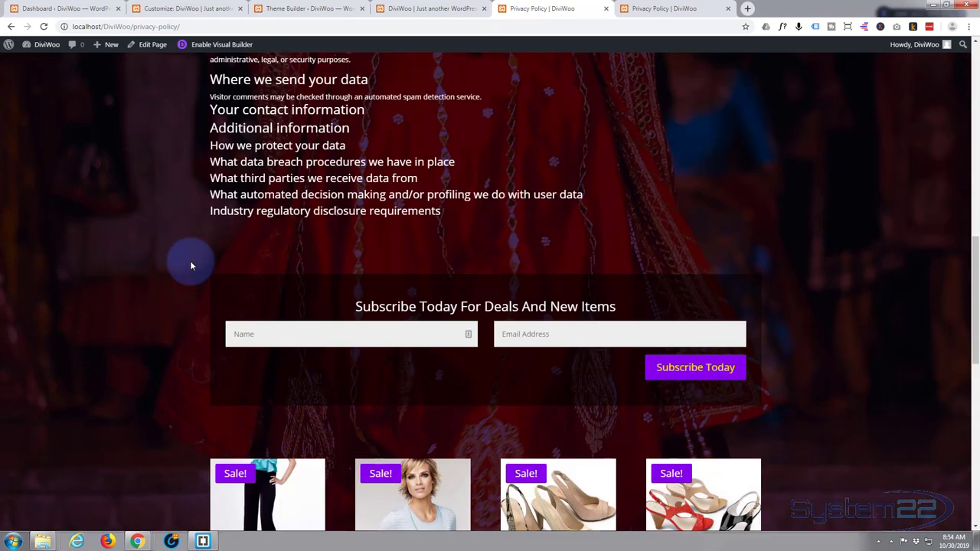
scroll(191, 261, up, 3)
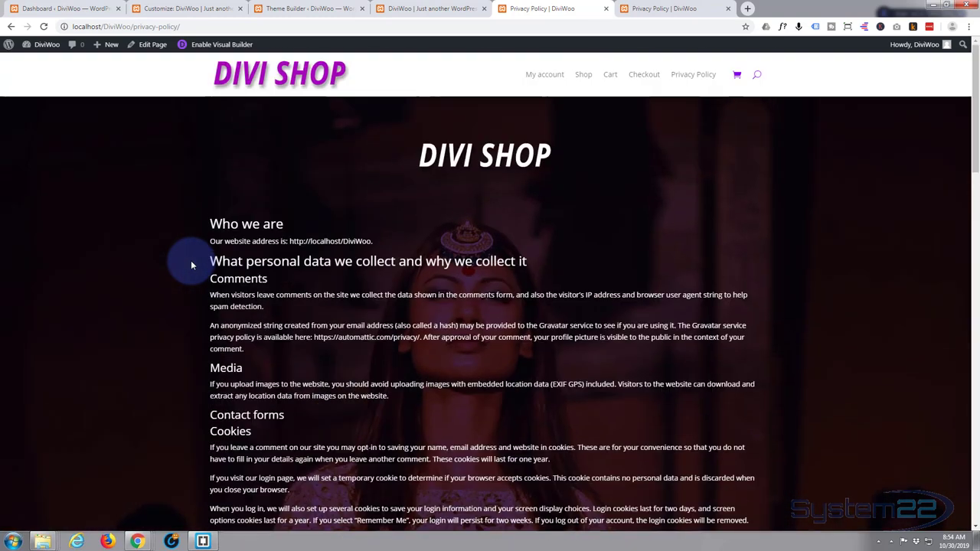